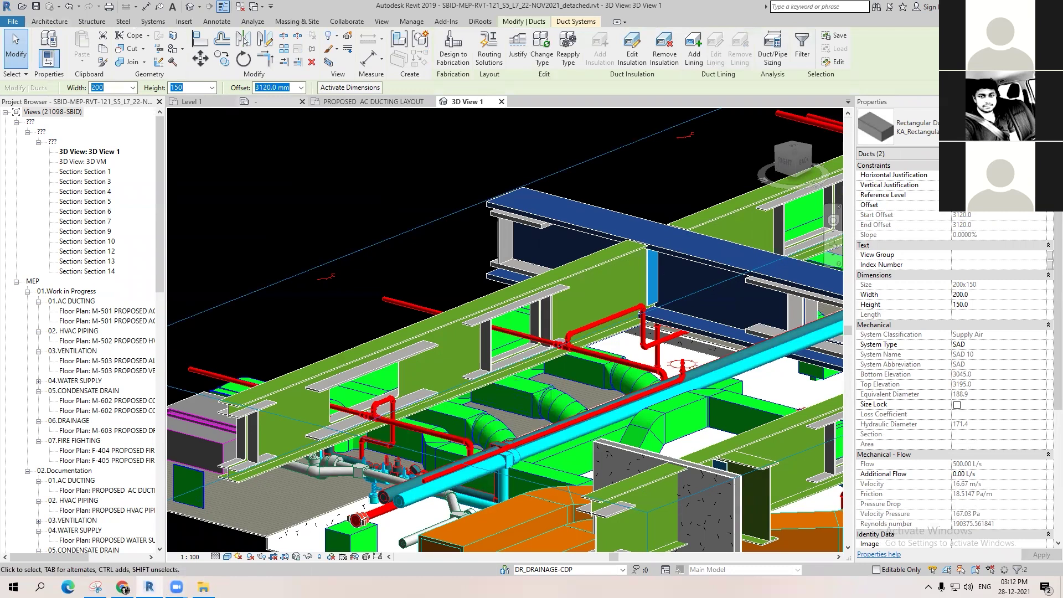
# Step: Set the offset of the two selected rectangular ducts to 3250 mm and clear the selection
pyautogui.write('3')
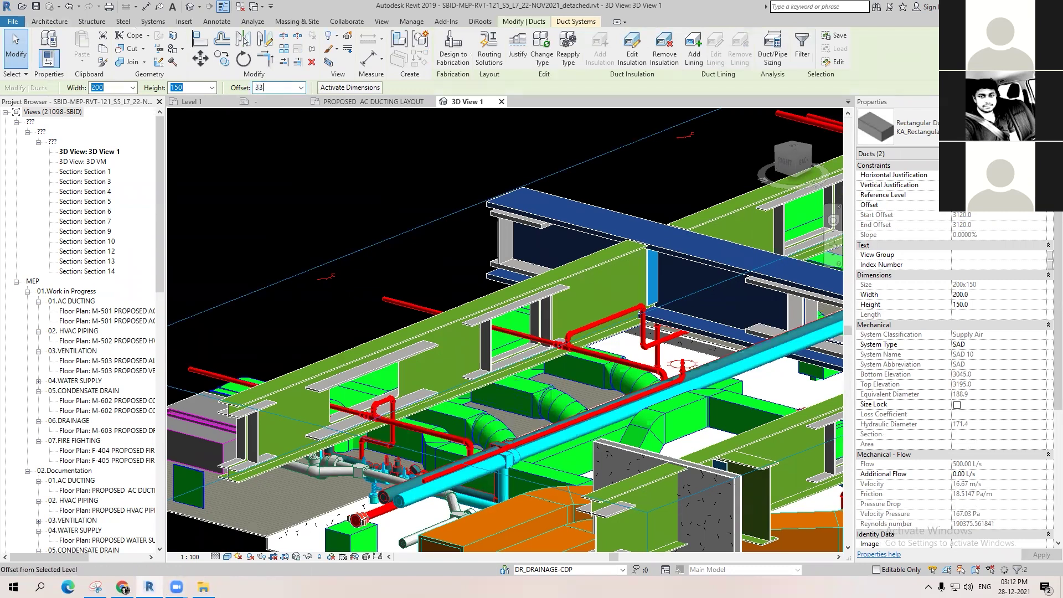
pyautogui.write('250')
pyautogui.press('Return')
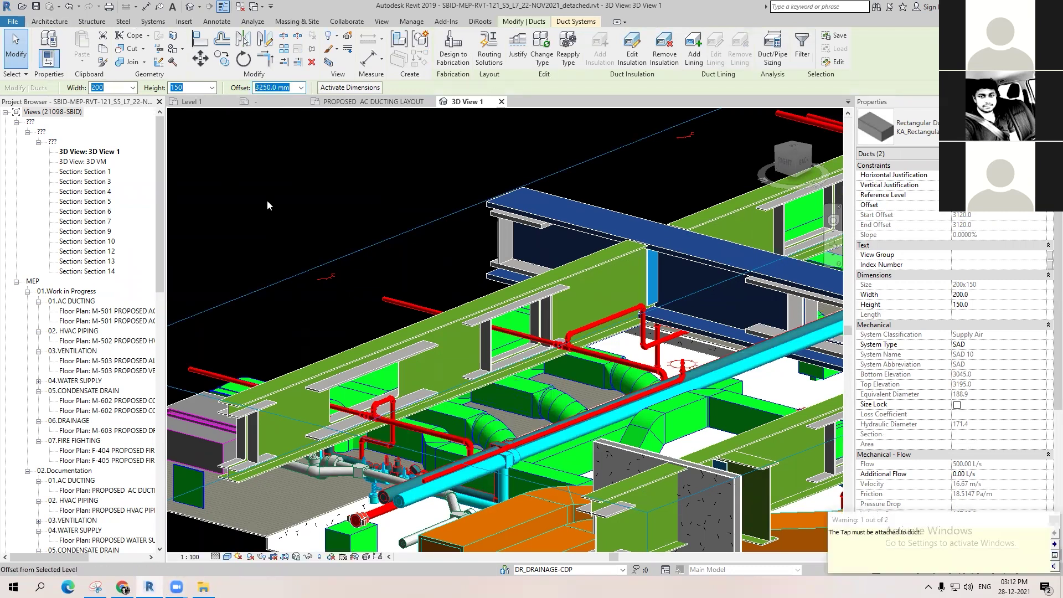
pyautogui.click(267, 200)
pyautogui.scroll(2, 432, 383)
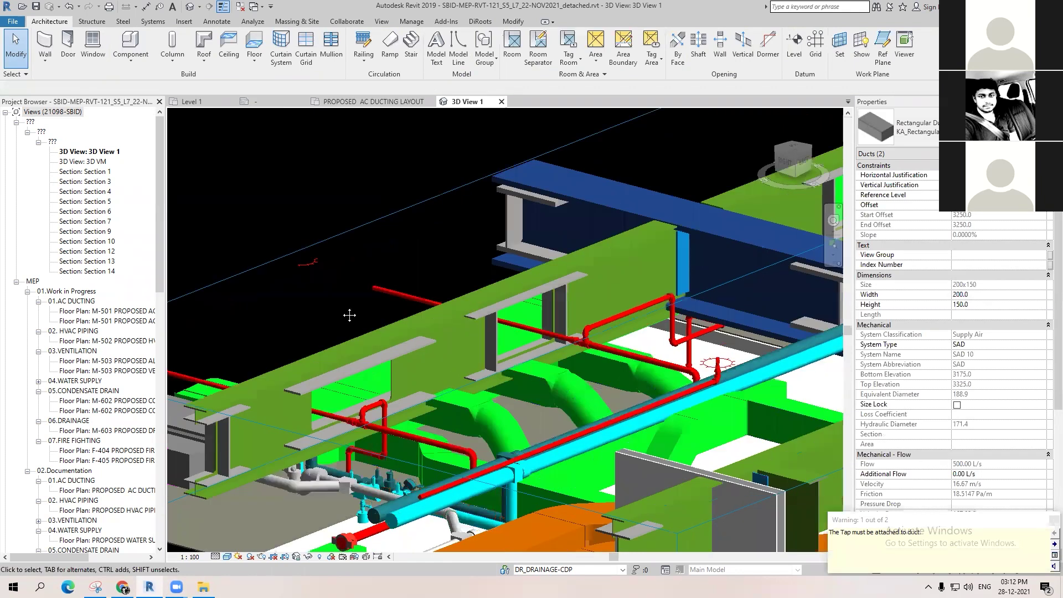
pyautogui.press('Escape')
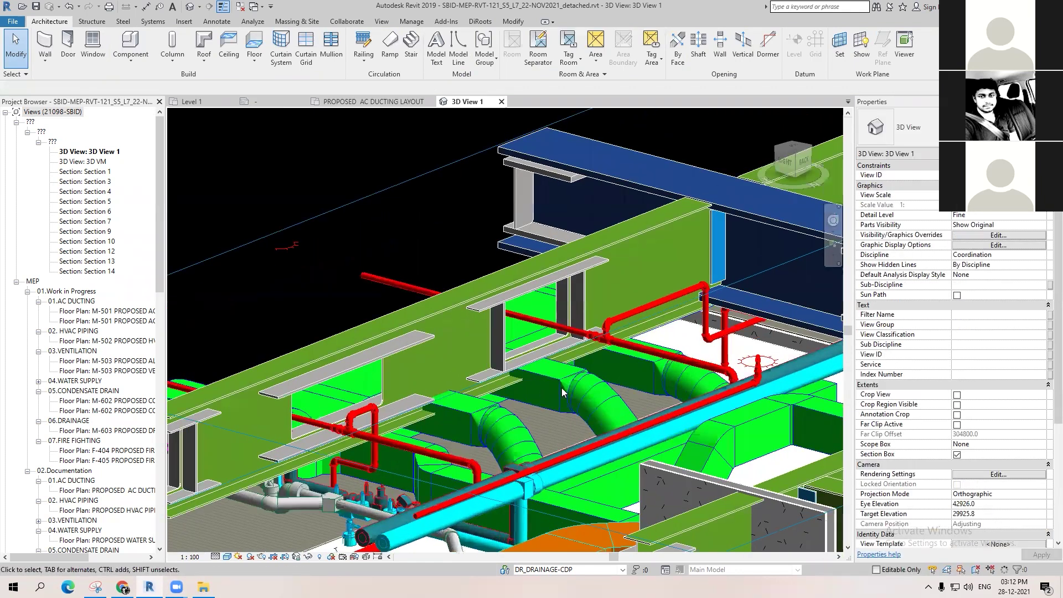
# Step: Examine the main ducts, branch ducts and fire pipes running around and beneath the steel beams
pyautogui.keyDown('shift'); pyautogui.moveTo(438, 397); pyautogui.dragTo(596, 493, button='middle'); pyautogui.keyUp('shift')
pyautogui.keyDown('shift'); pyautogui.moveTo(587, 389); pyautogui.dragTo(459, 352, button='middle'); pyautogui.keyUp('shift')
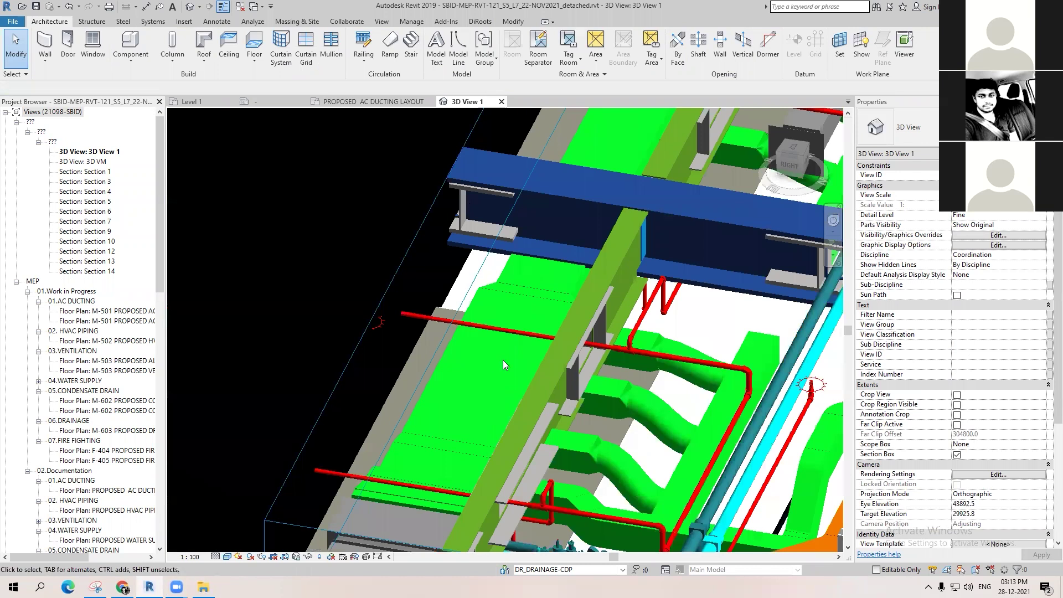
pyautogui.scroll(-2, 661, 265)
pyautogui.moveTo(661, 265); pyautogui.dragTo(512, 356, button='middle')
pyautogui.scroll(1, 557, 388)
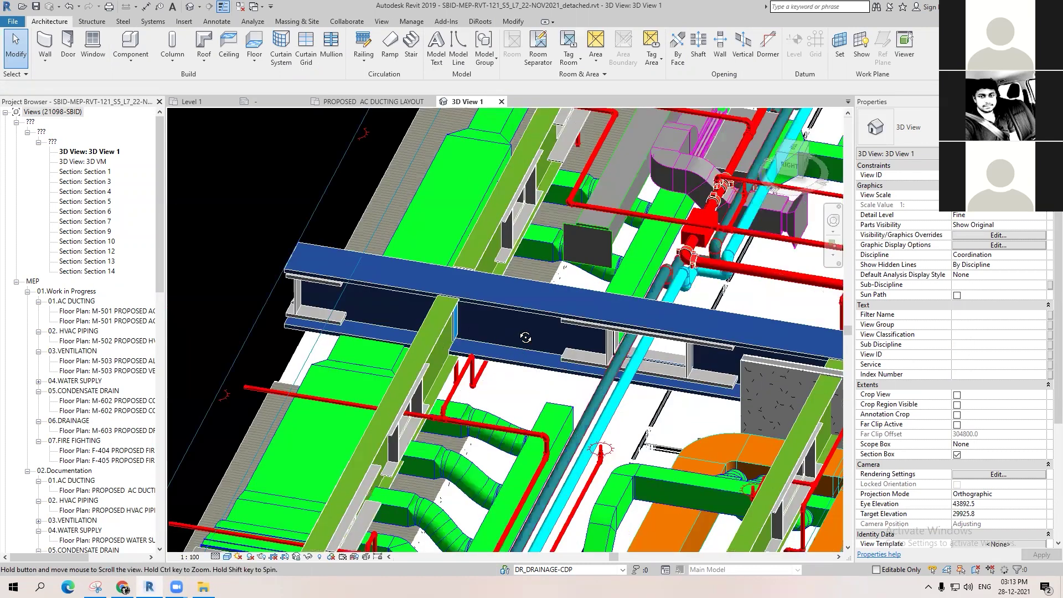
pyautogui.scroll(1, 521, 341)
pyautogui.scroll(1, 707, 382)
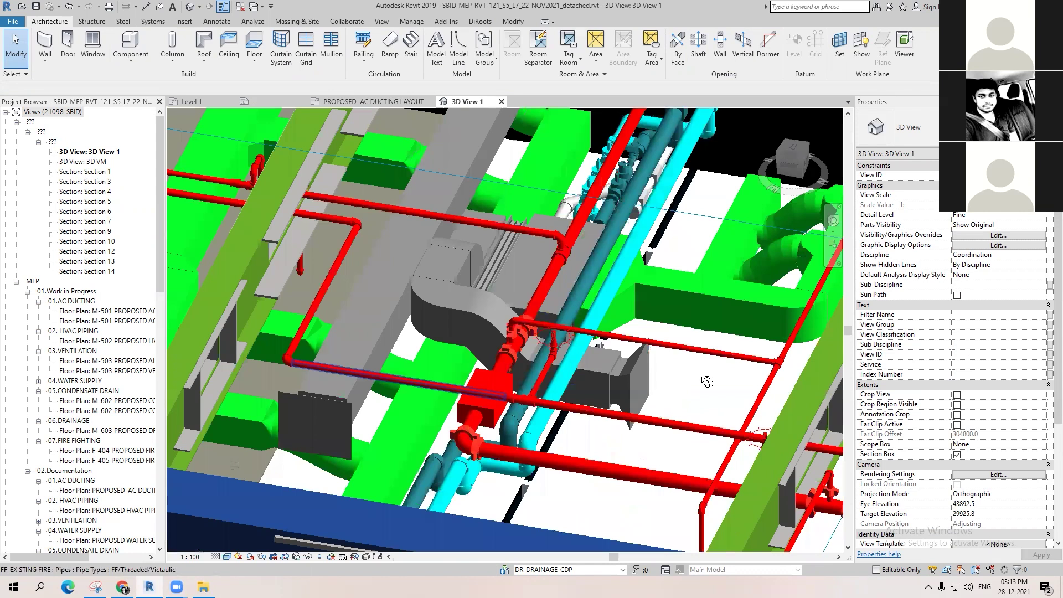
pyautogui.scroll(1, 483, 352)
# Step: Inspect the sprinkler pipes where they pass through the steel beam openings and above the ductwork
pyautogui.click(483, 351)
pyautogui.keyDown('shift'); pyautogui.moveTo(472, 412); pyautogui.dragTo(281, 407, button='middle'); pyautogui.keyUp('shift')
pyautogui.keyDown('shift'); pyautogui.moveTo(500, 335); pyautogui.dragTo(519, 292, button='middle'); pyautogui.keyUp('shift')
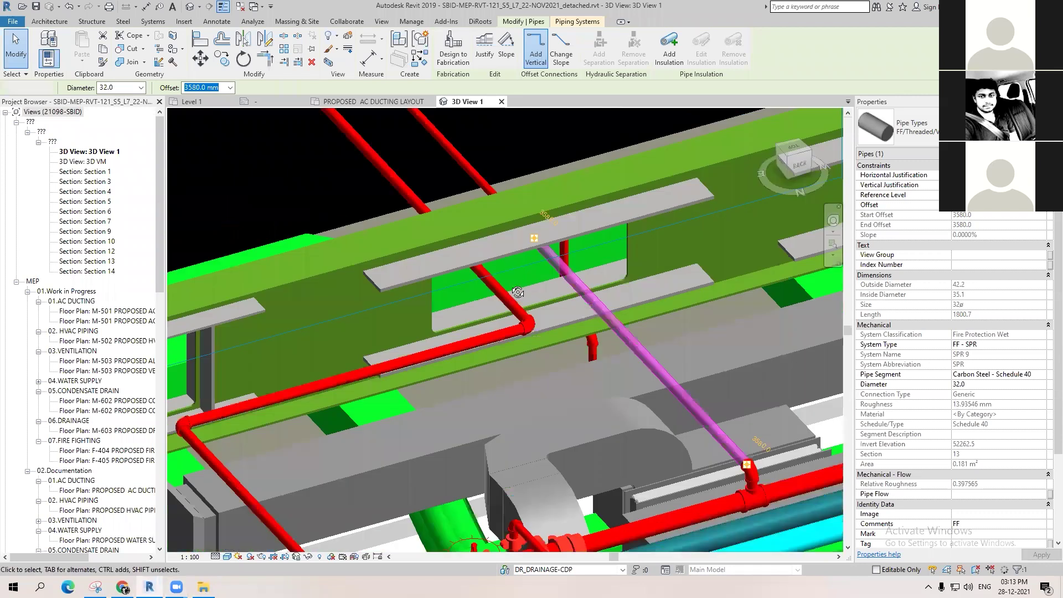
pyautogui.click(470, 350)
pyautogui.scroll(-3, 474, 347)
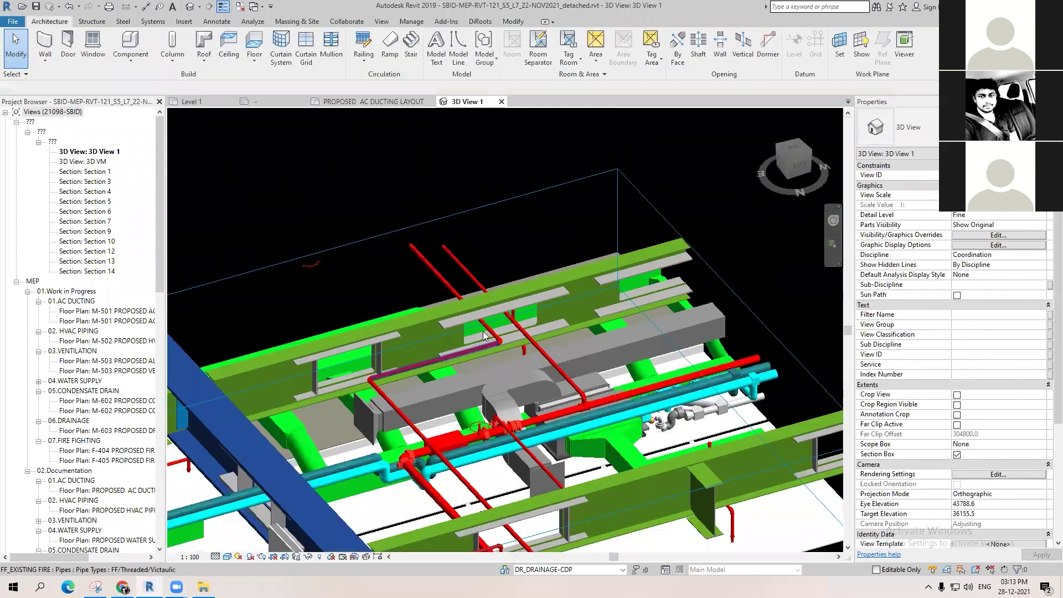
pyautogui.keyDown('shift'); pyautogui.moveTo(476, 344); pyautogui.dragTo(366, 376, button='middle'); pyautogui.keyUp('shift')
pyautogui.scroll(3, 472, 340)
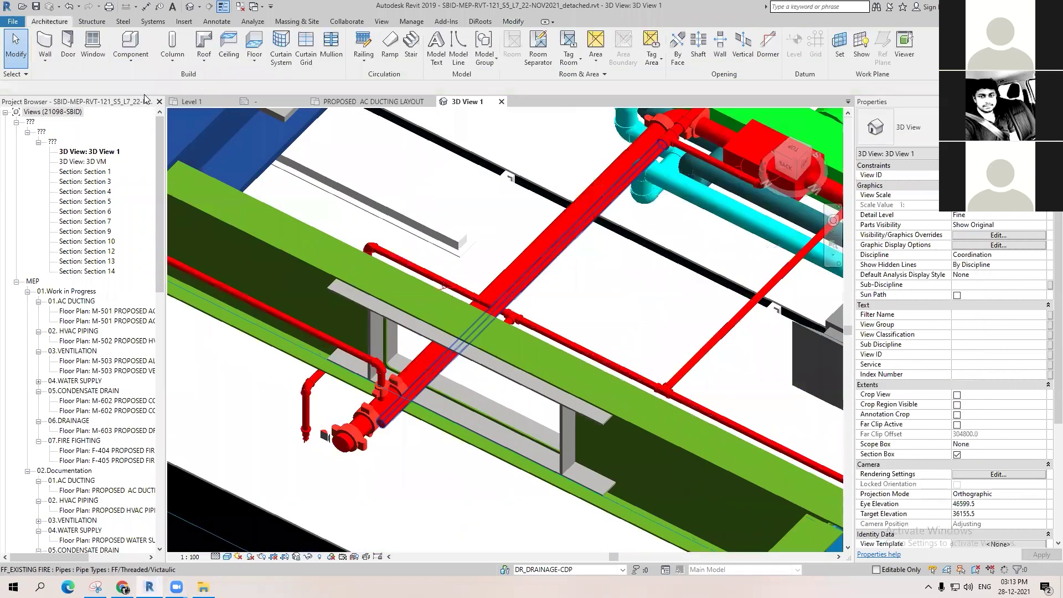
pyautogui.click(471, 334)
pyautogui.keyDown('shift'); pyautogui.moveTo(607, 338); pyautogui.dragTo(413, 423, button='middle'); pyautogui.keyUp('shift')
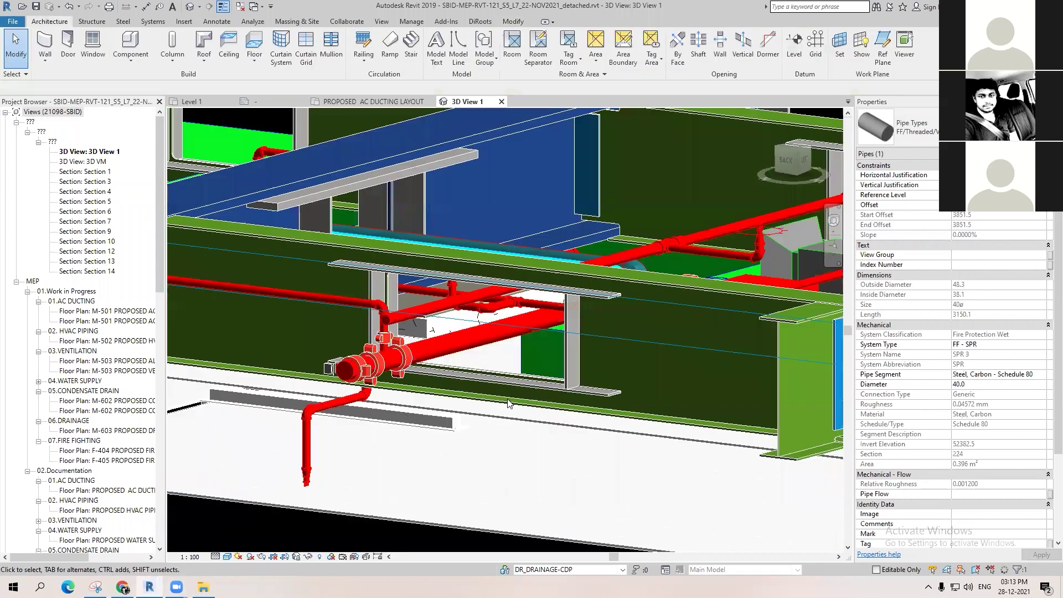
pyautogui.scroll(-3, 508, 400)
pyautogui.keyDown('shift'); pyautogui.moveTo(547, 413); pyautogui.dragTo(690, 300, button='middle'); pyautogui.keyUp('shift')
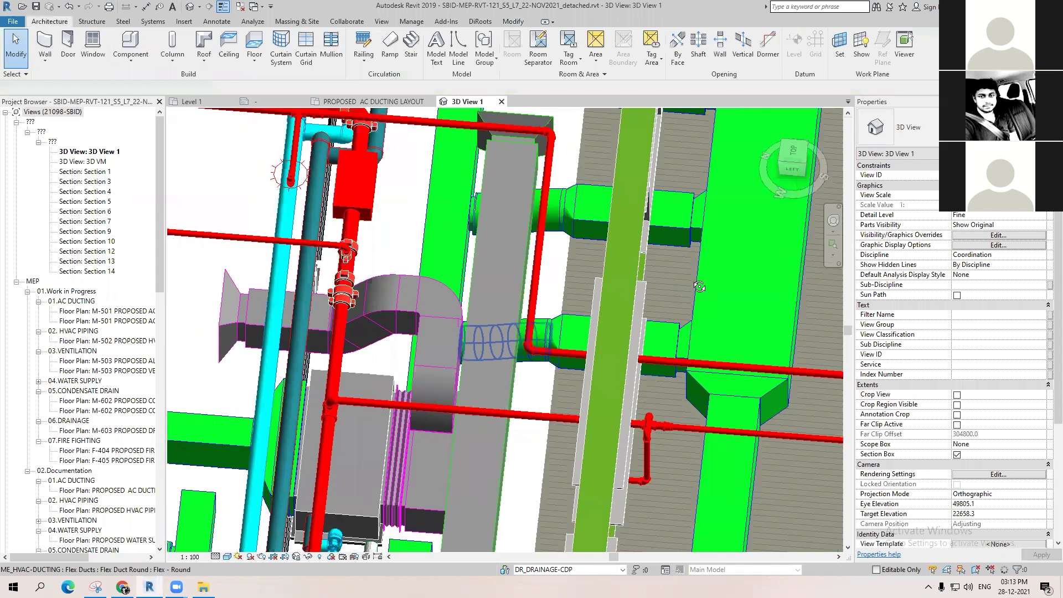
pyautogui.click(529, 348)
pyautogui.keyDown('shift'); pyautogui.moveTo(554, 417); pyautogui.dragTo(457, 537, button='middle'); pyautogui.keyUp('shift')
pyautogui.keyDown('shift'); pyautogui.moveTo(473, 414); pyautogui.dragTo(450, 394, button='middle'); pyautogui.keyUp('shift')
pyautogui.press('Escape')
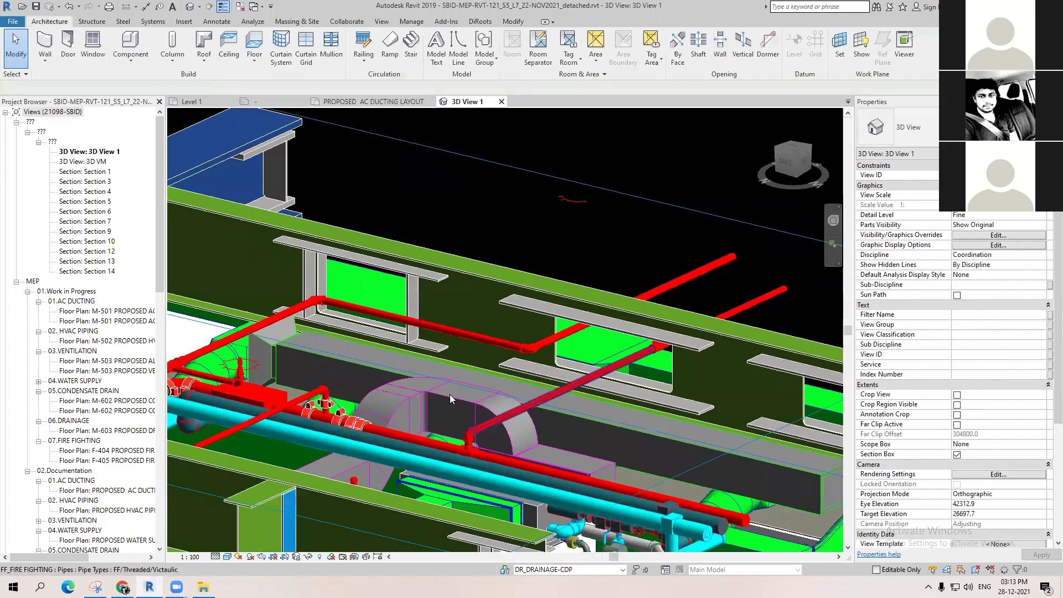
# Step: Move the two parallel short horizontal sprinkler pipes up to the steel beam's lower flange, viewed from the left side
pyautogui.keyDown('shift'); pyautogui.moveTo(383, 361); pyautogui.dragTo(402, 354, button='middle'); pyautogui.keyUp('shift')
pyautogui.keyDown('shift'); pyautogui.moveTo(444, 296); pyautogui.dragTo(493, 250, button='middle'); pyautogui.keyUp('shift')
pyautogui.moveTo(467, 367)
pyautogui.keyDown('shift'); pyautogui.mouseDown(button='middle')
pyautogui.moveTo(438, 393)
pyautogui.moveTo(472, 361)
pyautogui.mouseUp(button='middle'); pyautogui.keyUp('shift')
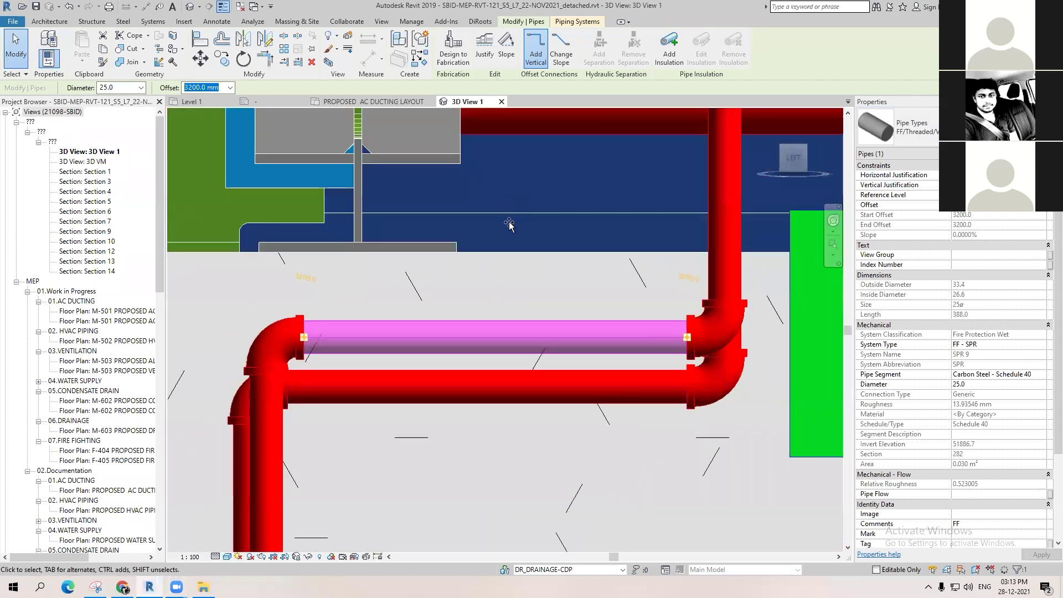
pyautogui.moveTo(509, 222)
pyautogui.mouseDown()
pyautogui.moveTo(512, 199)
pyautogui.moveTo(510, 373)
pyautogui.moveTo(518, 207)
pyautogui.mouseUp()
pyautogui.press('Escape')
pyautogui.click(534, 384)
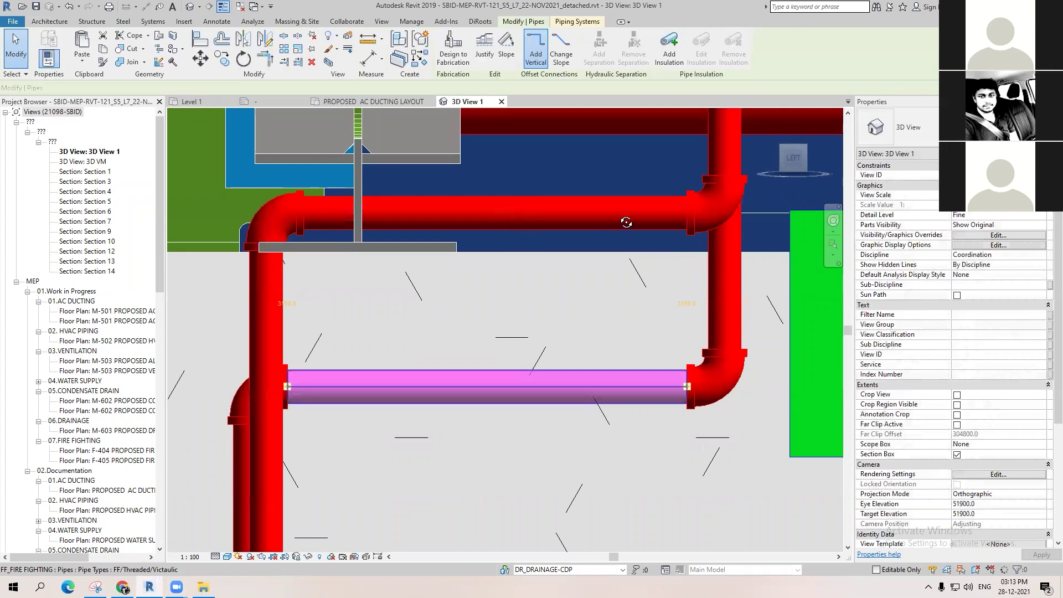
pyautogui.moveTo(626, 223); pyautogui.dragTo(634, 214)
pyautogui.press('Escape')
pyautogui.scroll(-2, 512, 212)
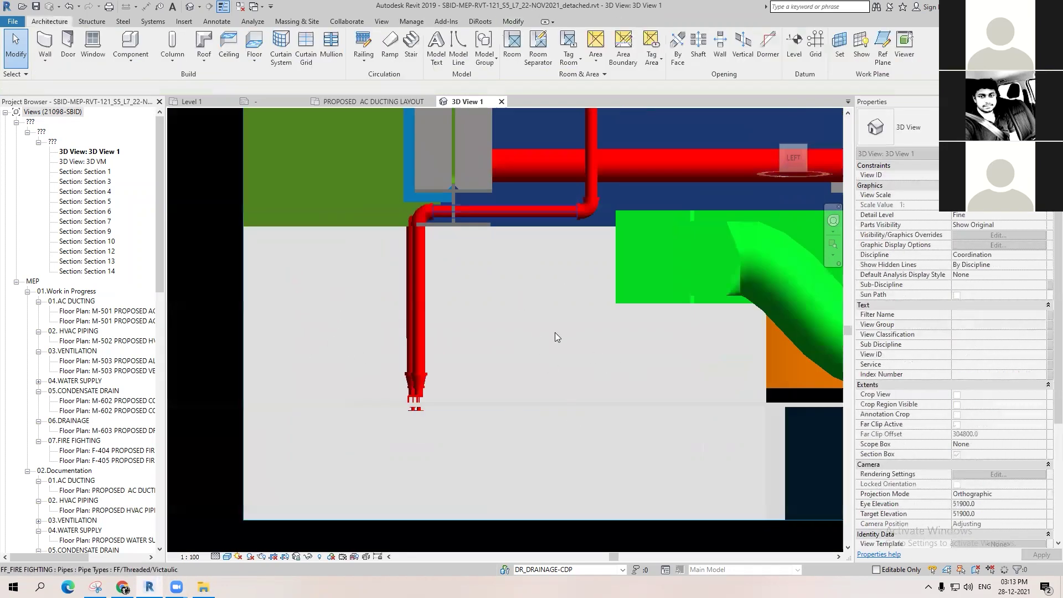
# Step: Open the {3D - SR} view showing the whole building
pyautogui.scroll(-5, 555, 332)
pyautogui.keyDown('shift'); pyautogui.moveTo(555, 332); pyautogui.dragTo(621, 322, button='middle'); pyautogui.keyUp('shift')
pyautogui.scroll(-2, 626, 367)
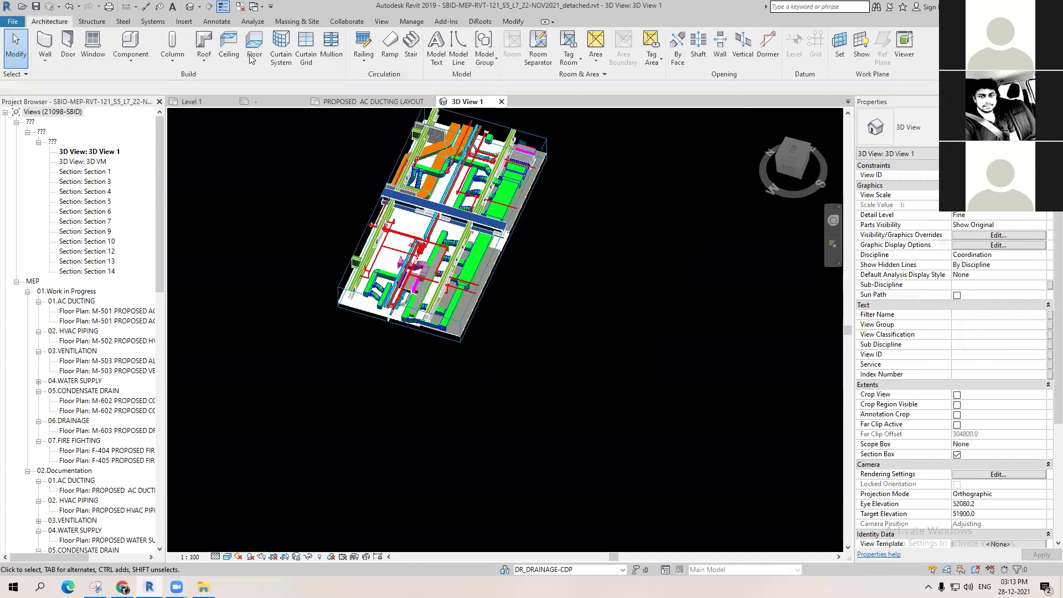
pyautogui.scroll(4, 338, 211)
pyautogui.keyDown('shift'); pyautogui.moveTo(337, 204); pyautogui.dragTo(337, 206, button='middle'); pyautogui.keyUp('shift')
pyautogui.scroll(-3, 338, 206)
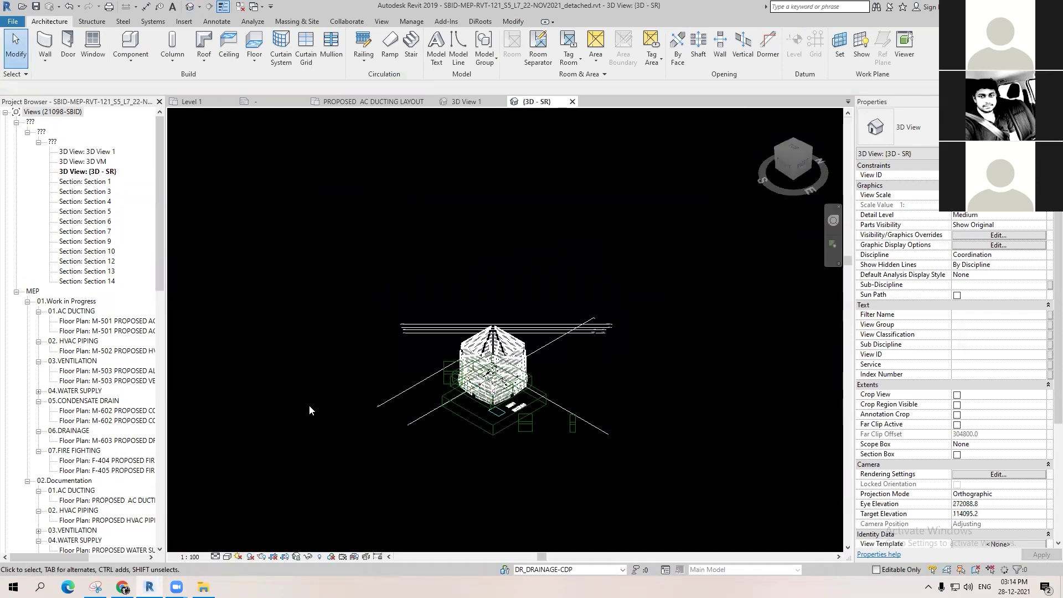
pyautogui.scroll(2, 433, 375)
pyautogui.scroll(5, 542, 409)
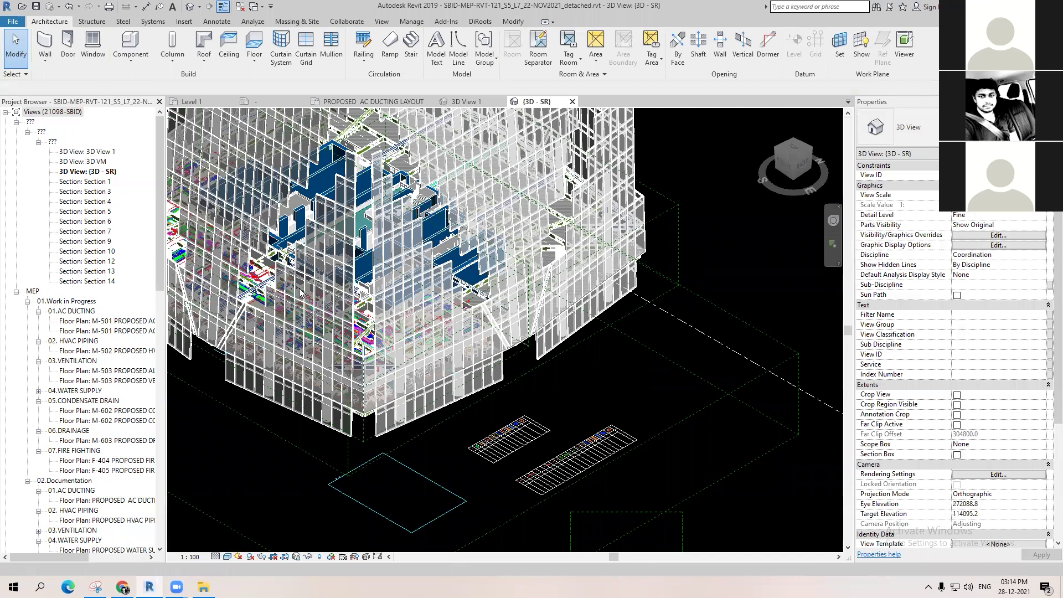
# Step: Hide all imported categories in the {3D - SR} view
pyautogui.press('v')
pyautogui.press('v')
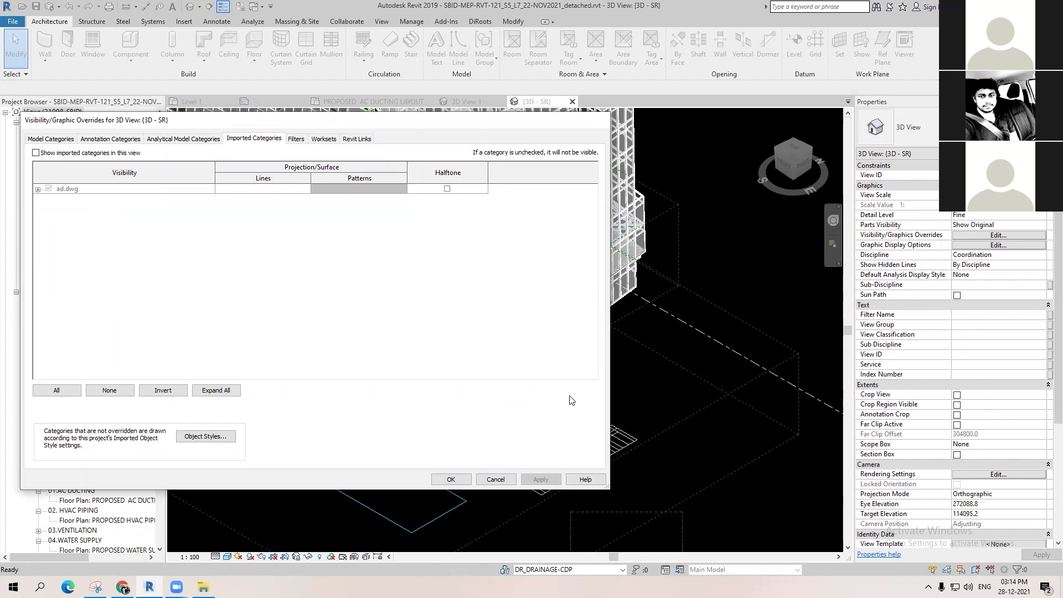
pyautogui.scroll(-3, 572, 399)
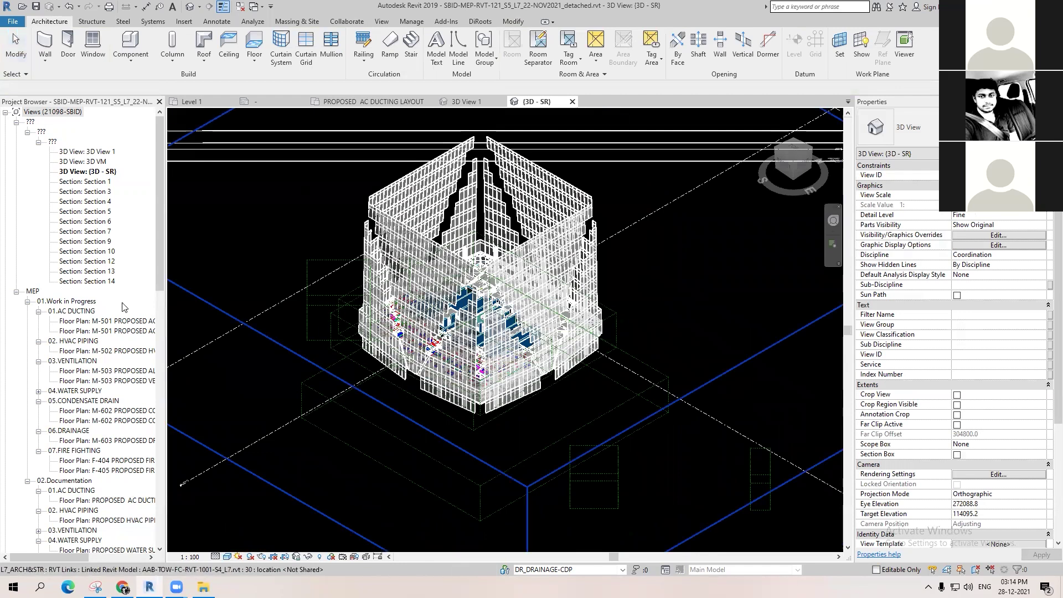
# Step: Hide the Levels, Scope Boxes and Section Boxes annotation categories in the {3D - SR} view and apply the overrides
pyautogui.press('v')
pyautogui.press('g')
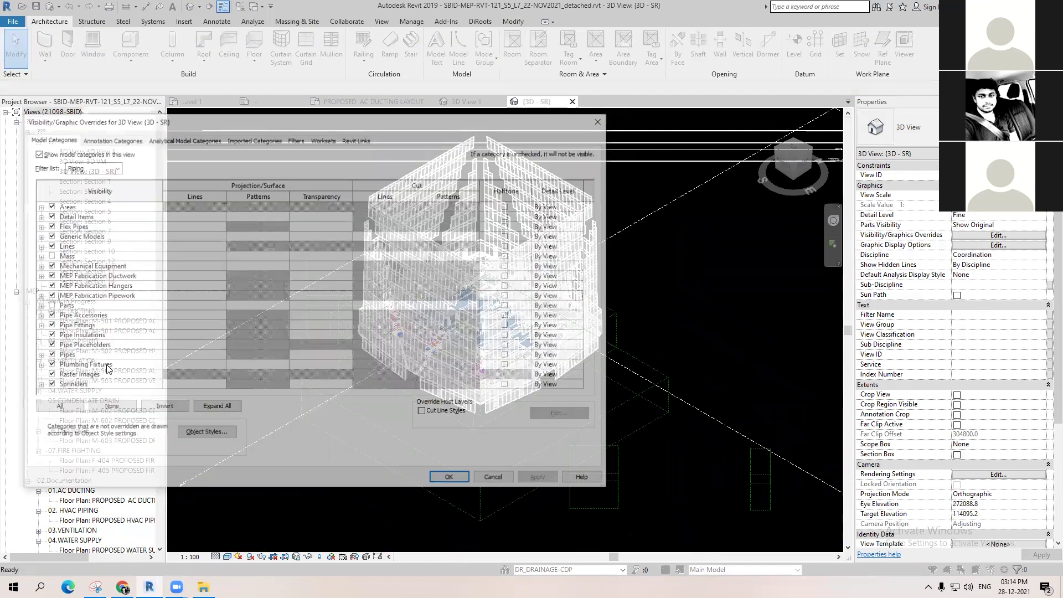
pyautogui.scroll(-6, 83, 365)
pyautogui.scroll(3, 100, 354)
pyautogui.scroll(-3, 104, 348)
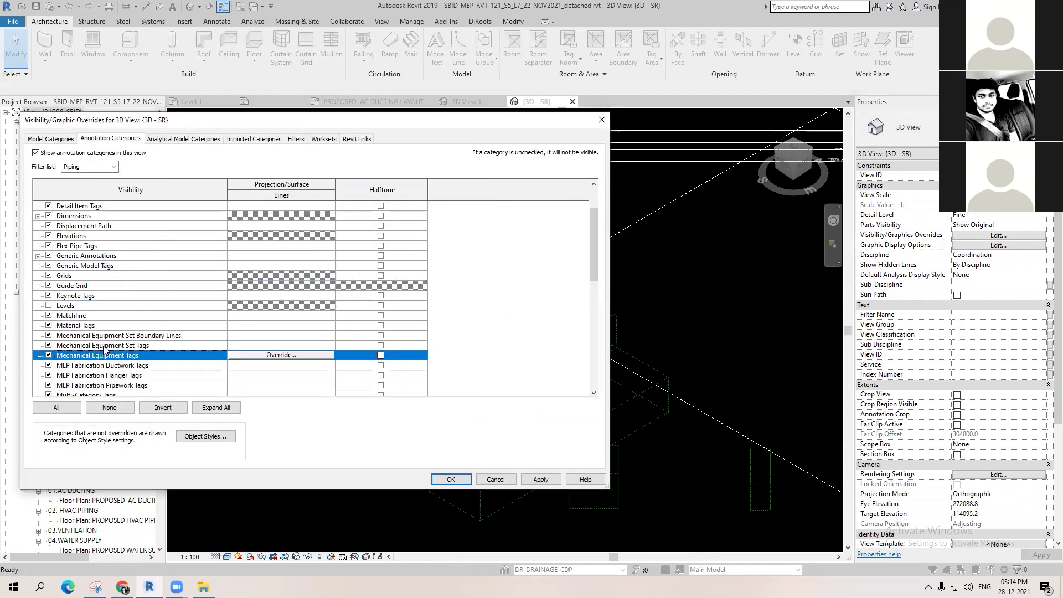
pyautogui.scroll(-8, 104, 349)
pyautogui.click(132, 348)
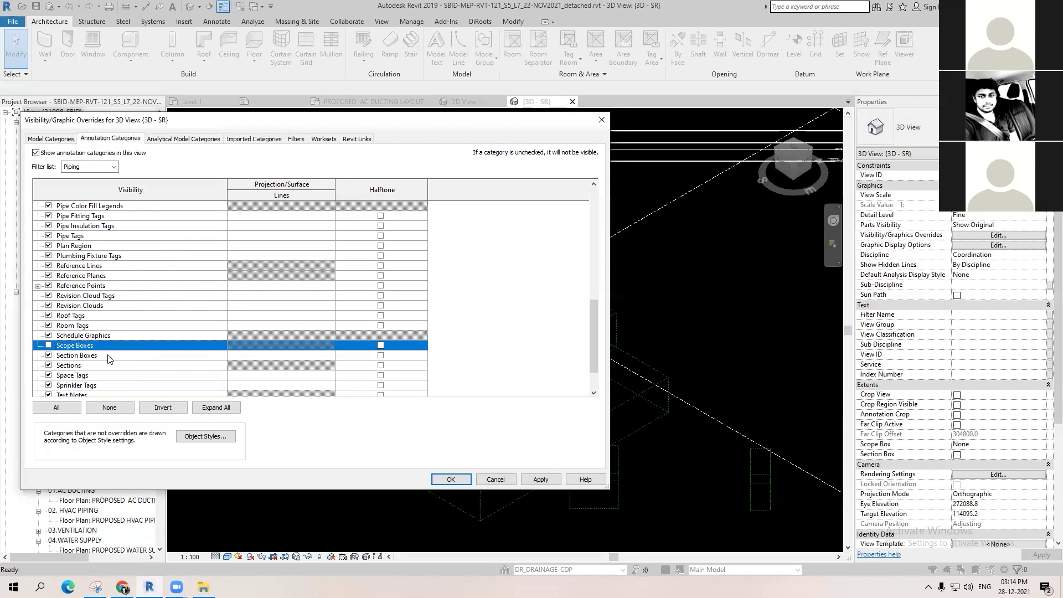
pyautogui.click(49, 345)
pyautogui.click(83, 356)
pyautogui.click(541, 479)
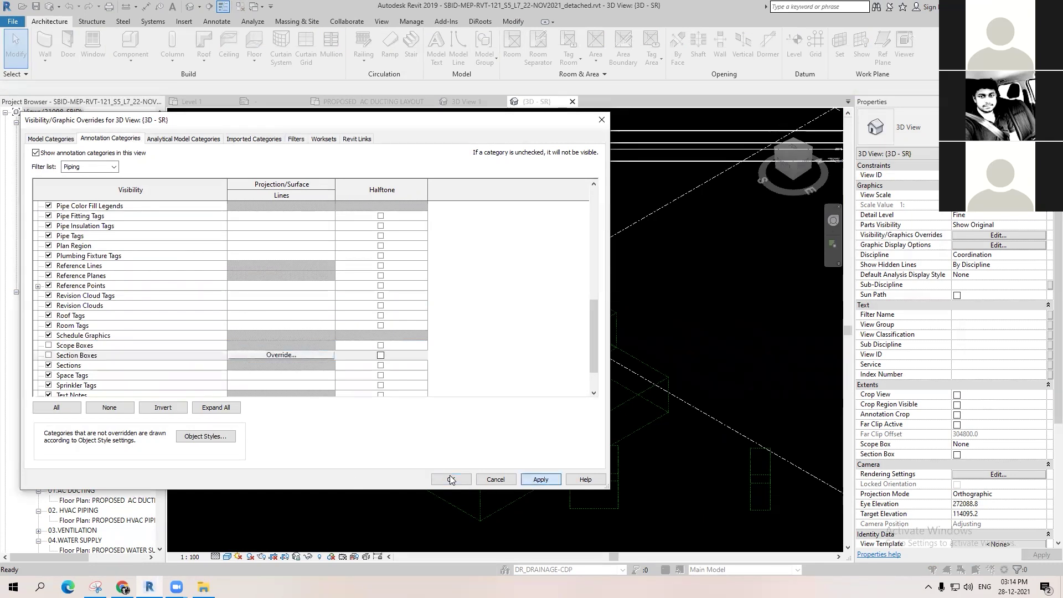
# Step: Make the Section Boxes category visible, hide Scope Boxes, and accept the visibility overrides
pyautogui.click(49, 366)
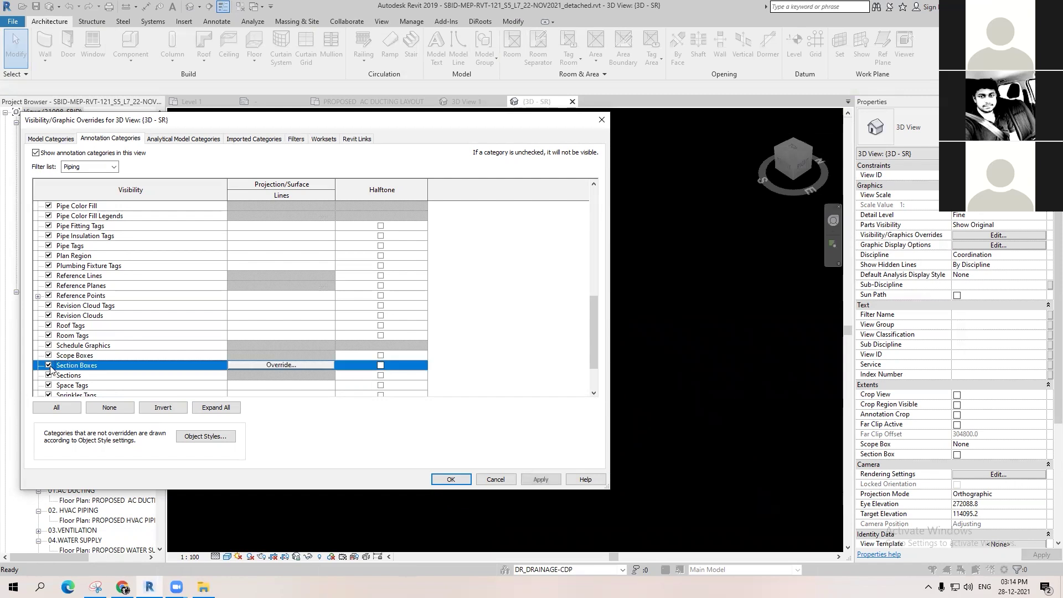
pyautogui.click(49, 356)
pyautogui.click(451, 480)
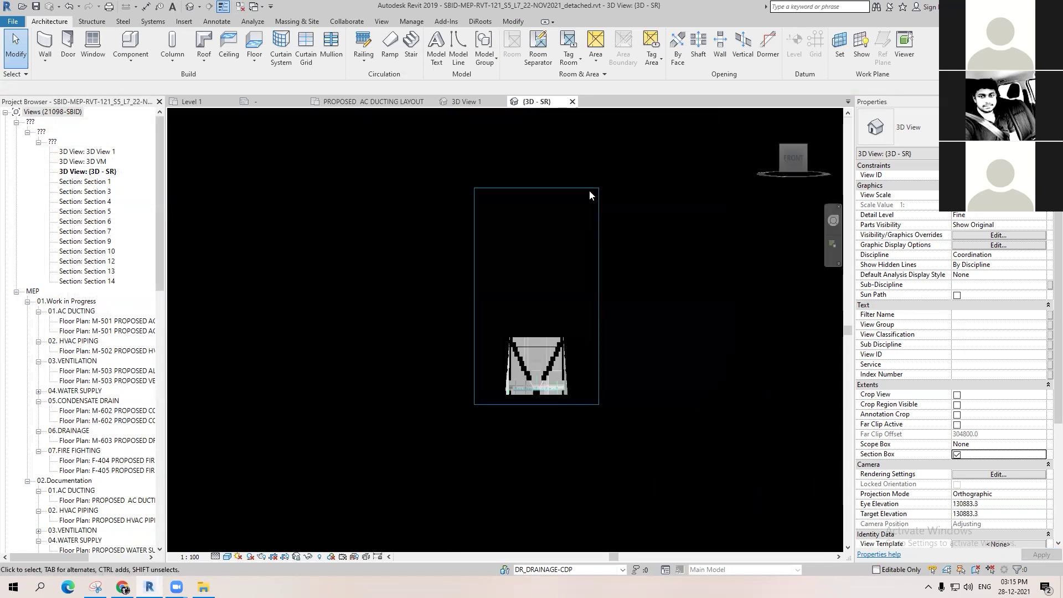
# Step: With the section box enabled in front view, raise its bottom face to the lower row of floor beams
pyautogui.click(598, 189)
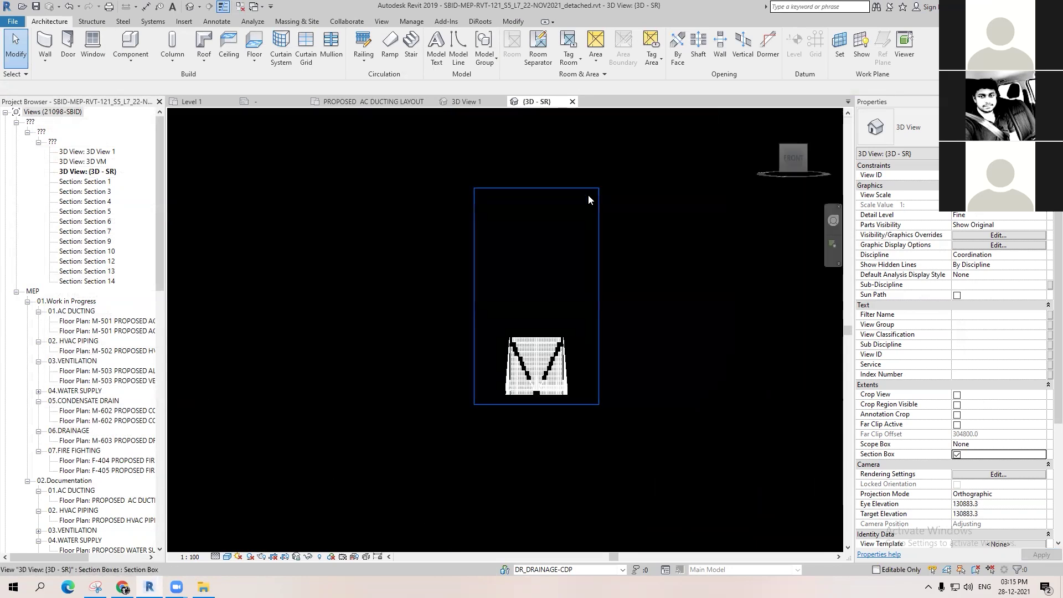
pyautogui.click(549, 410)
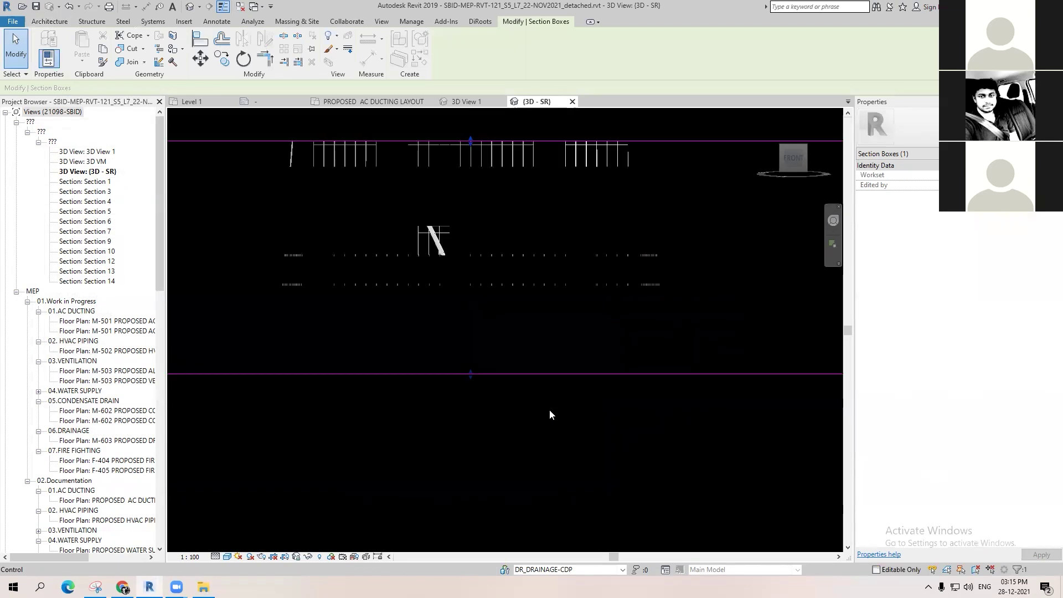
pyautogui.scroll(2, 470, 337)
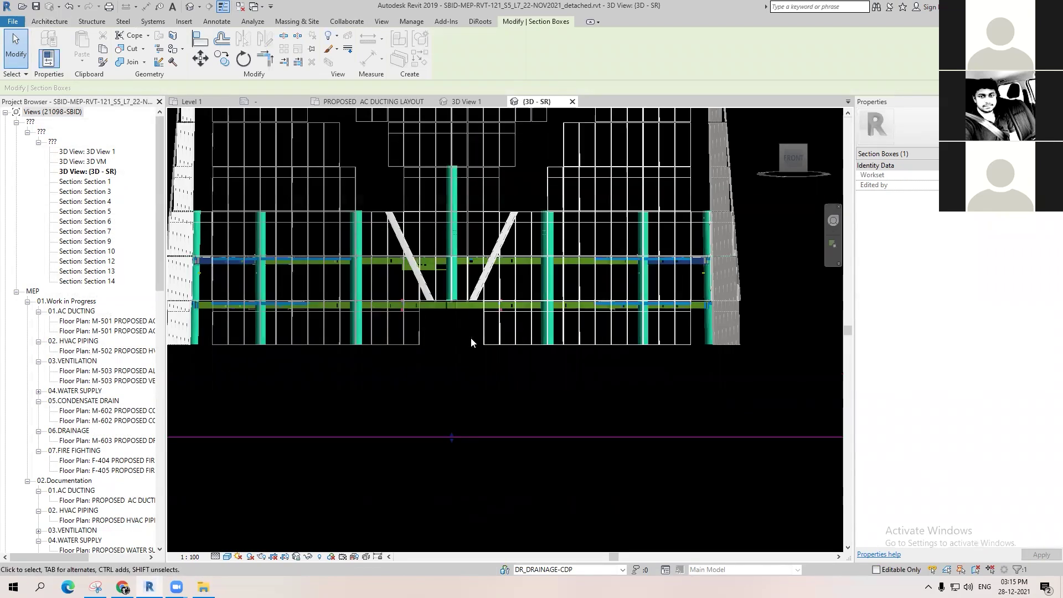
pyautogui.moveTo(451, 439); pyautogui.dragTo(475, 301)
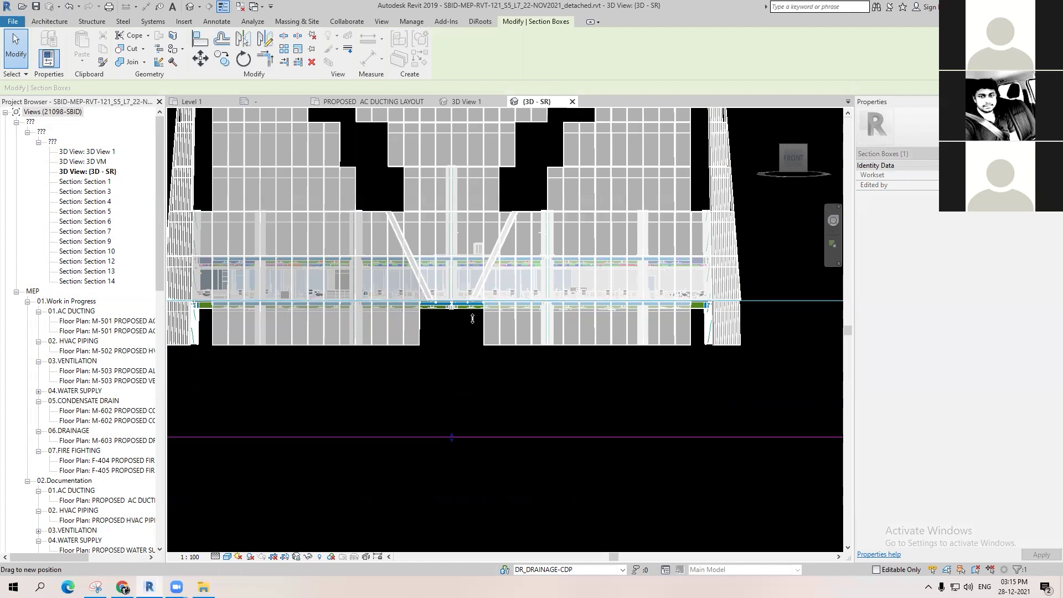
pyautogui.moveTo(471, 340); pyautogui.dragTo(472, 340)
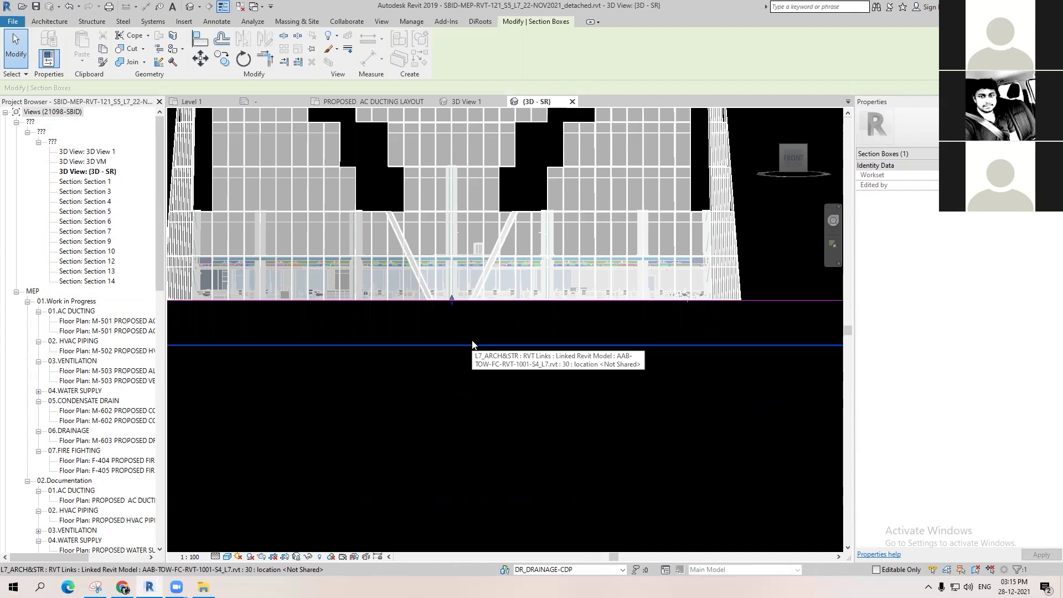
# Step: Lower the section box's top face in front view to isolate a single storey, and return to an angled 3D view
pyautogui.scroll(-4, 454, 365)
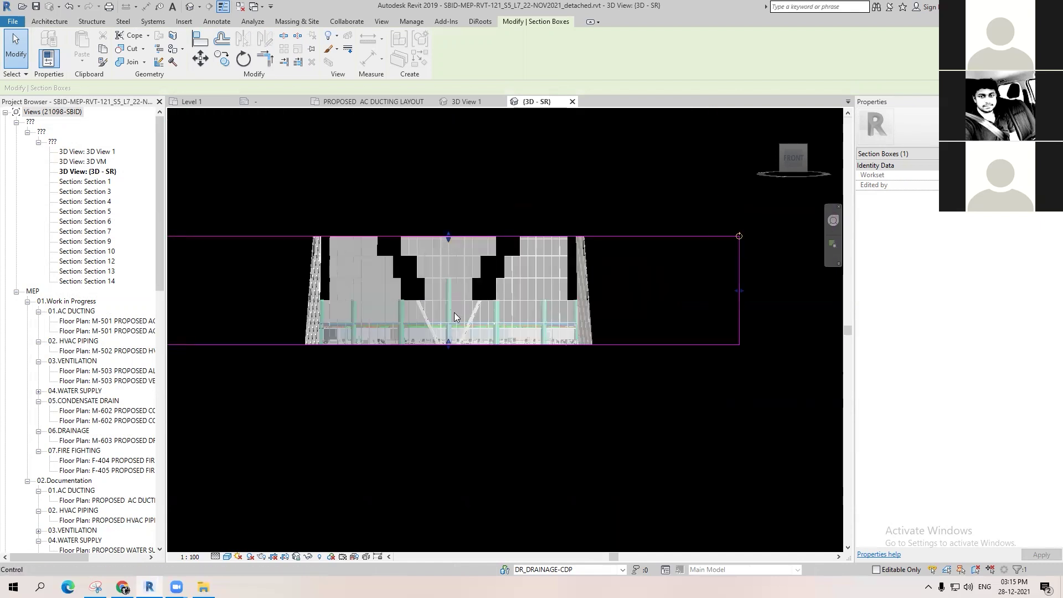
pyautogui.moveTo(688, 347); pyautogui.dragTo(688, 347)
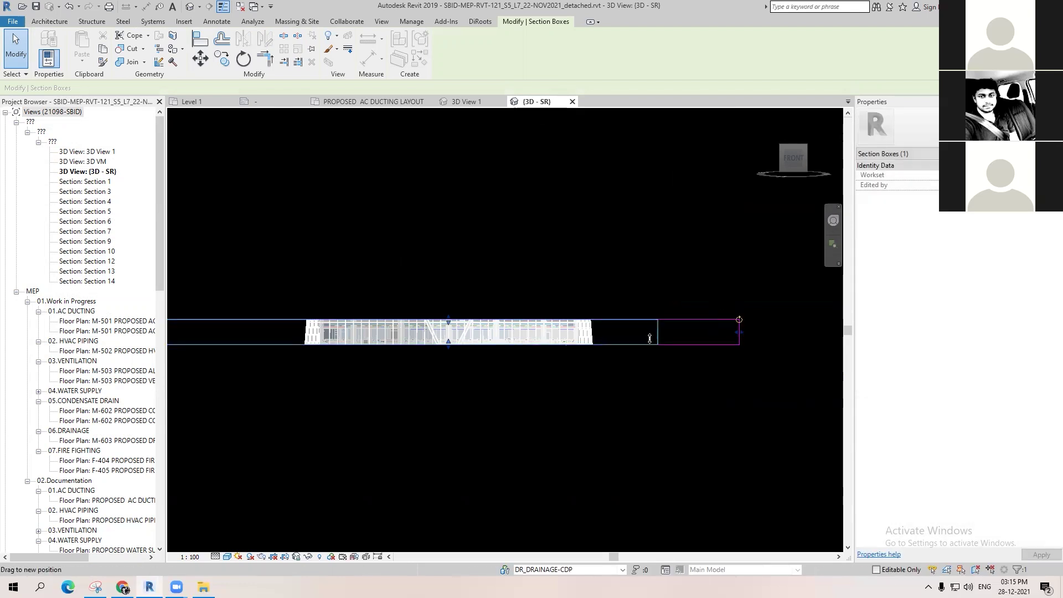
pyautogui.moveTo(716, 413); pyautogui.dragTo(715, 414)
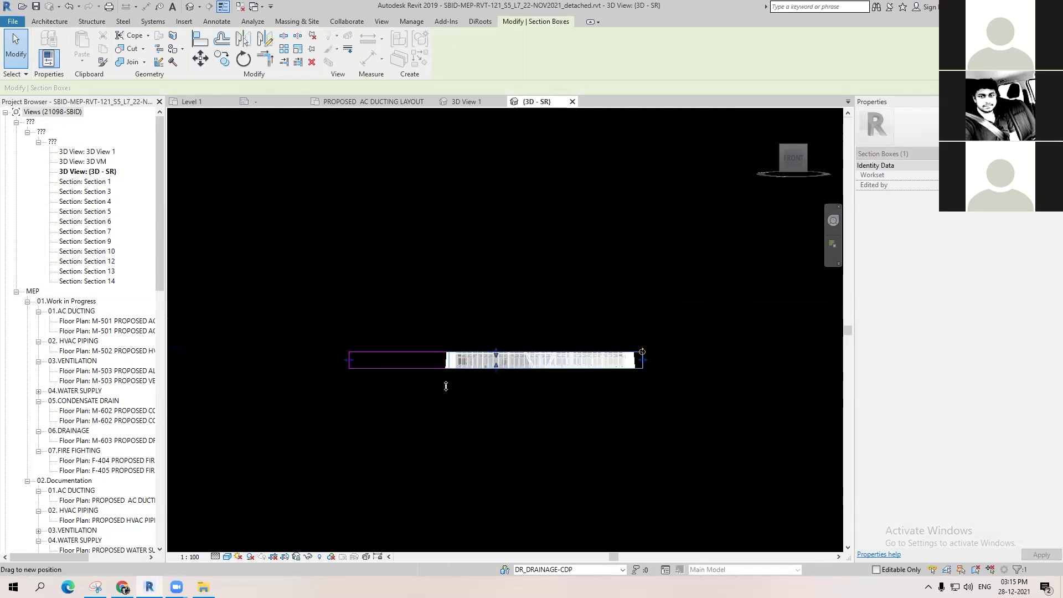
pyautogui.moveTo(511, 392); pyautogui.dragTo(511, 392)
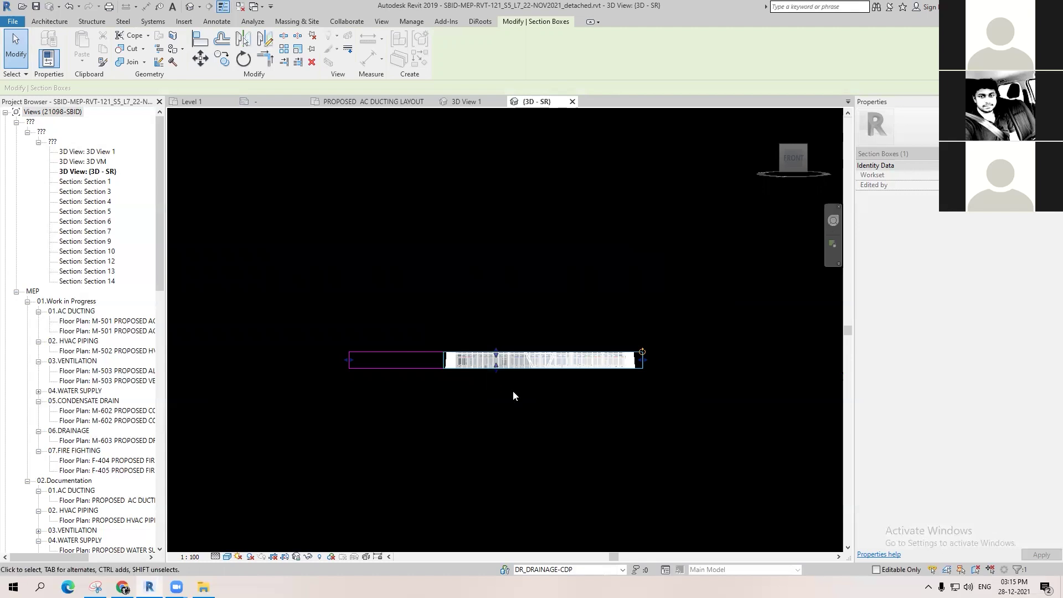
pyautogui.keyDown('shift'); pyautogui.moveTo(662, 380); pyautogui.dragTo(399, 482, button='middle'); pyautogui.keyUp('shift')
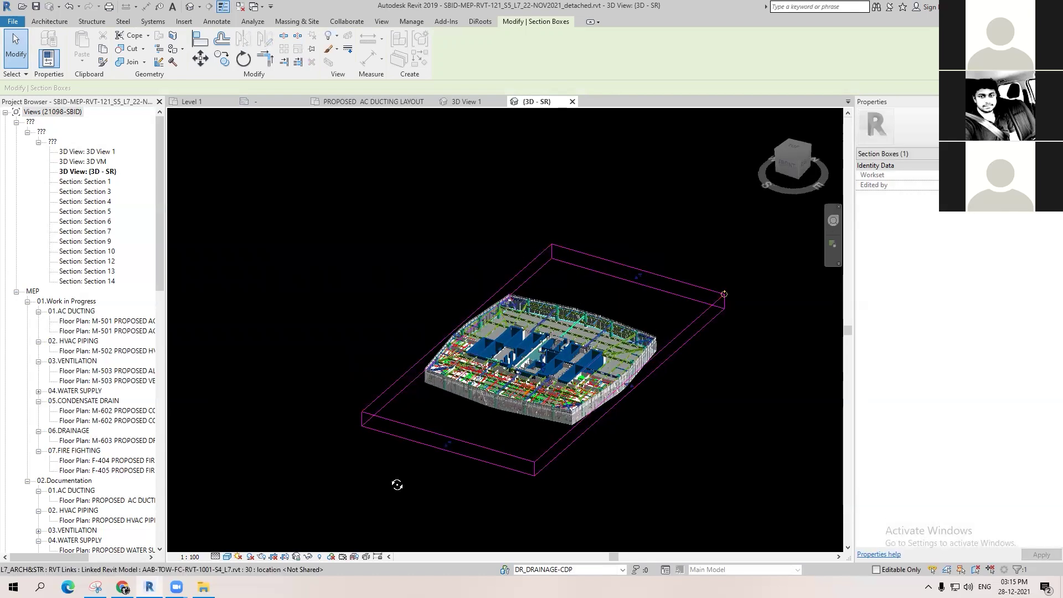
# Step: Pull one long side of the section box in to the building core and inspect the ducts and pipes around the corner beams
pyautogui.scroll(2, 549, 374)
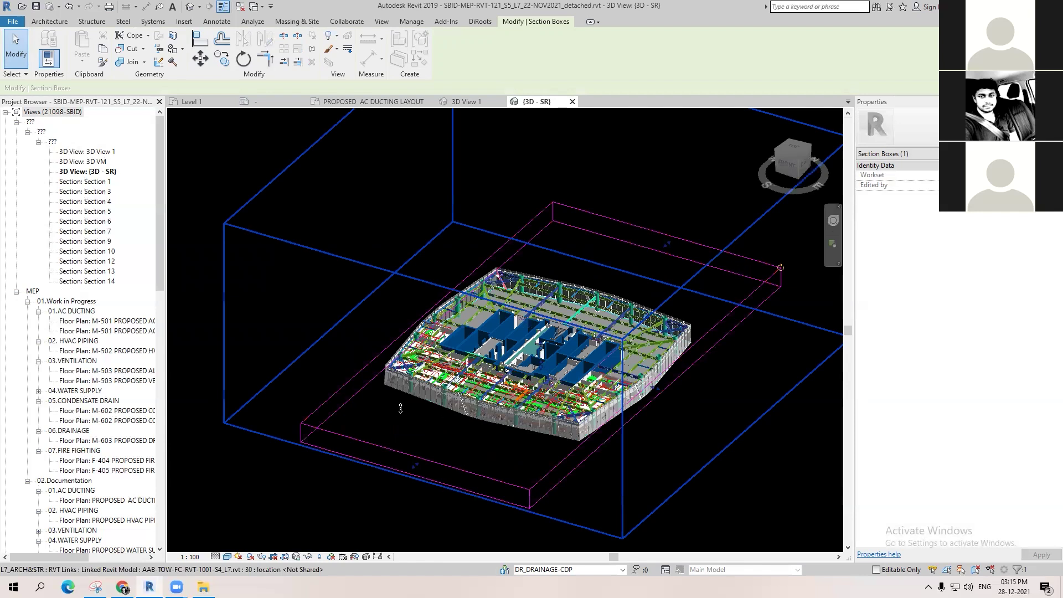
pyautogui.scroll(3, 401, 408)
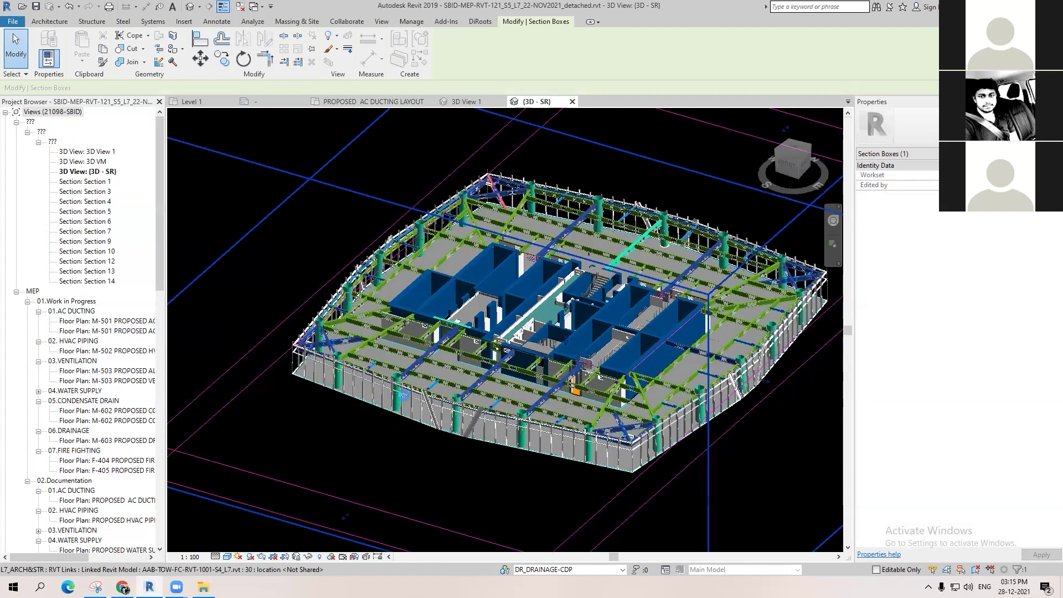
pyautogui.scroll(3, 370, 447)
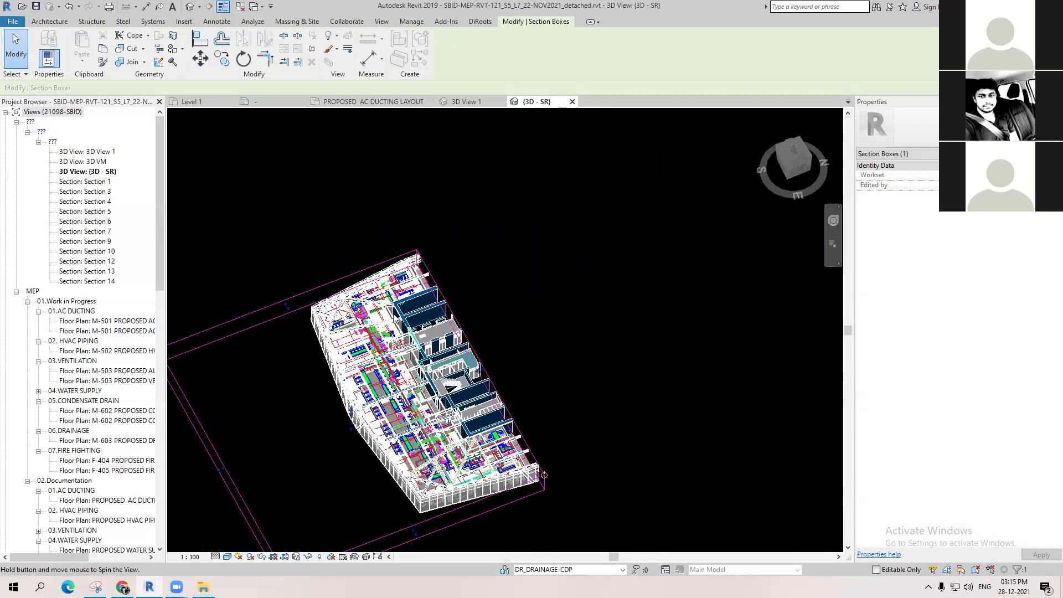
pyautogui.keyDown('shift'); pyautogui.moveTo(418, 272); pyautogui.dragTo(418, 292, button='middle'); pyautogui.keyUp('shift')
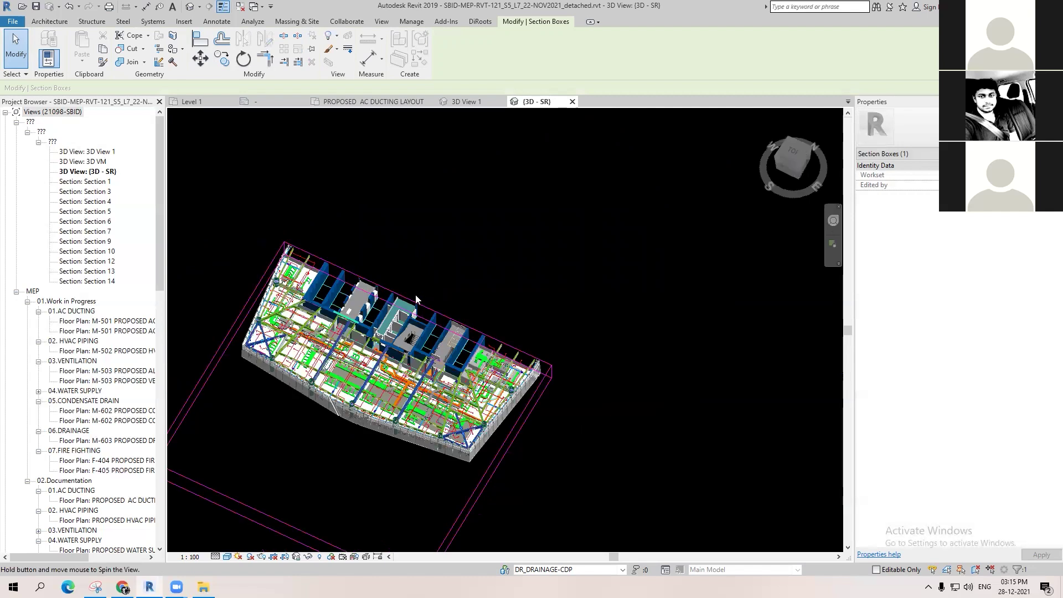
pyautogui.scroll(5, 415, 295)
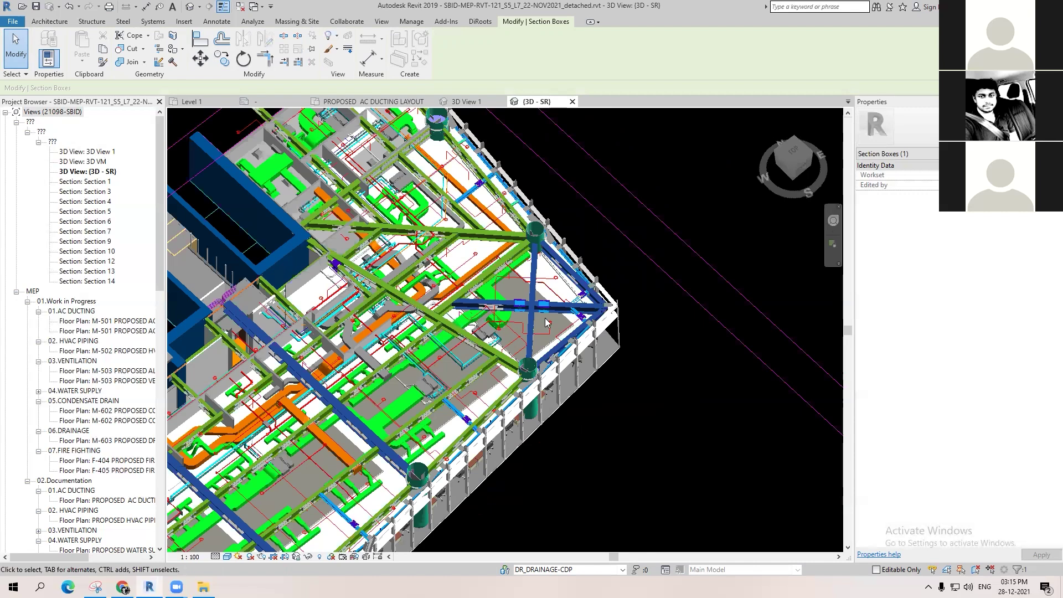
pyautogui.scroll(1, 556, 318)
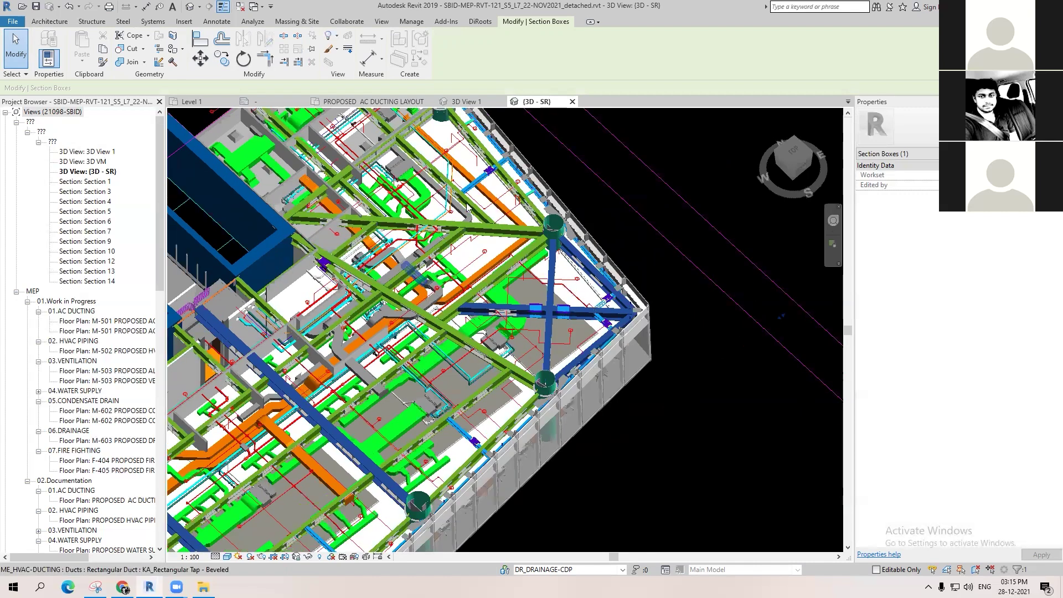
pyautogui.scroll(3, 415, 277)
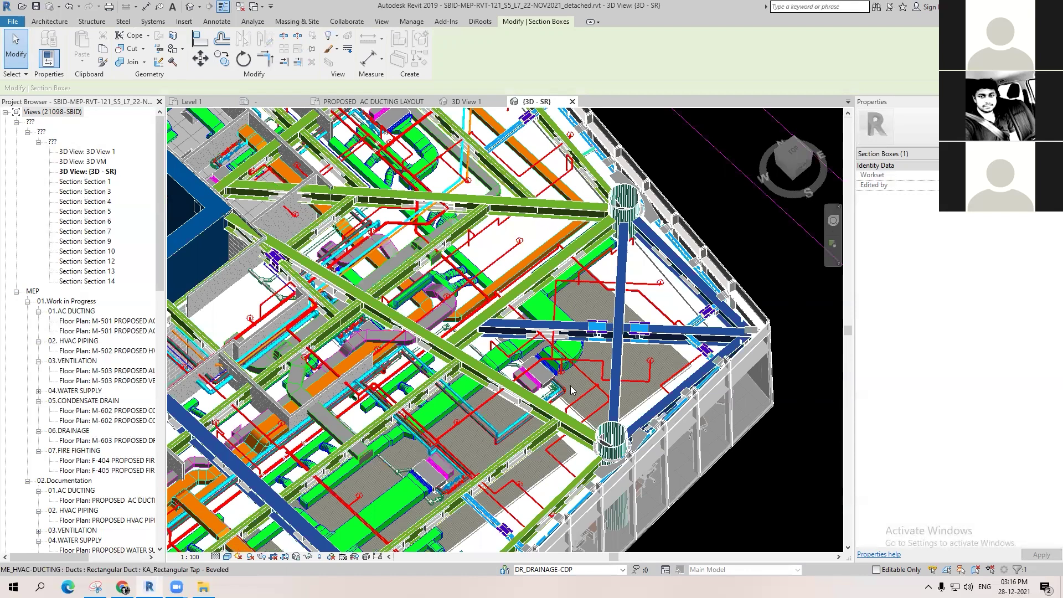
pyautogui.scroll(-5, 572, 390)
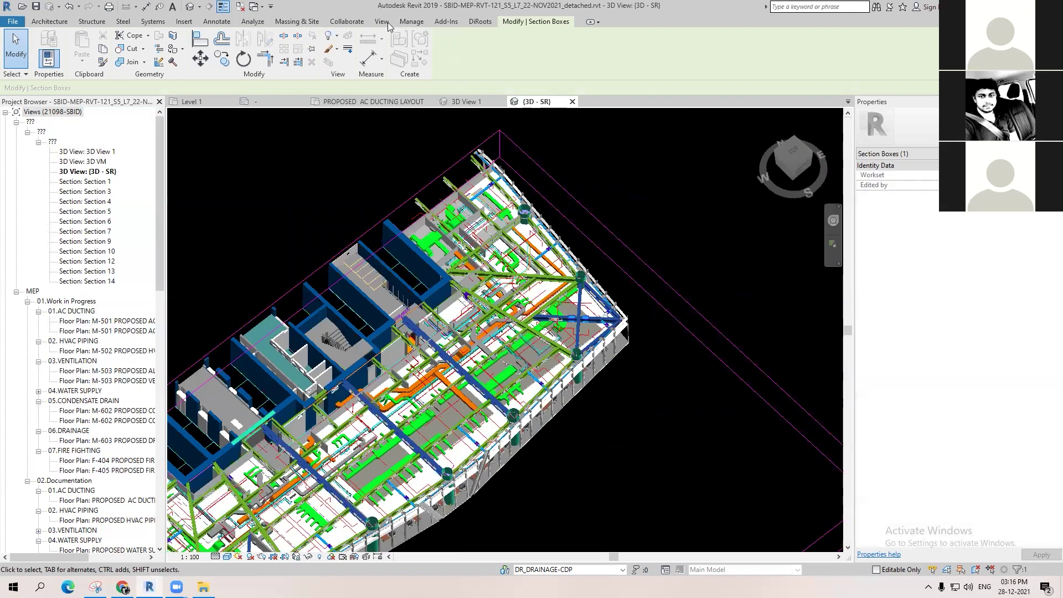
# Step: Deselect the section box, view the Interference Check categories for the current project, and cancel without running the check
pyautogui.click(687, 121)
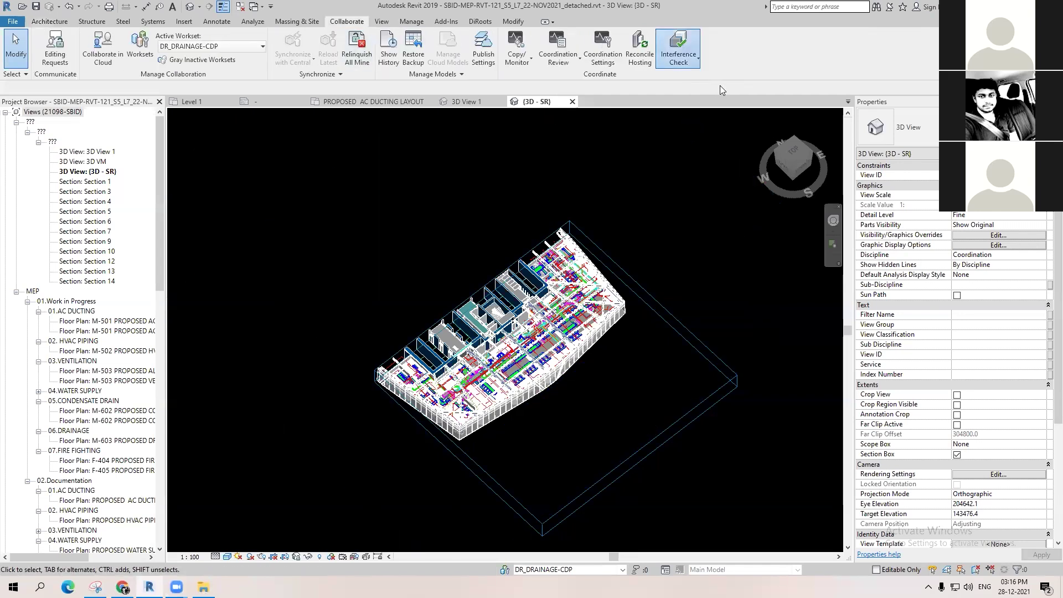
pyautogui.click(680, 60)
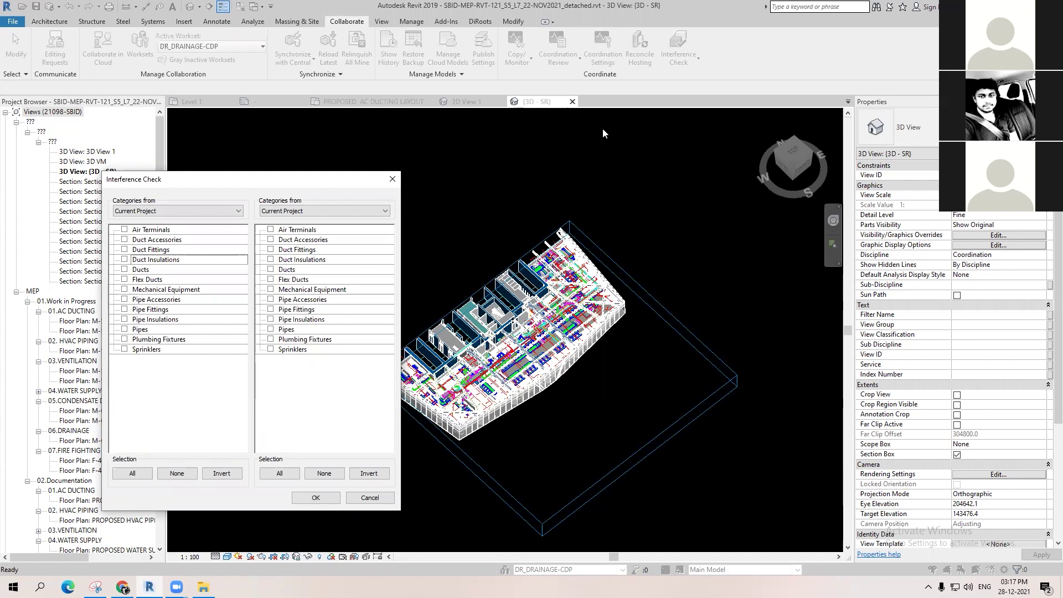
pyautogui.moveTo(346, 181); pyautogui.dragTo(814, 150)
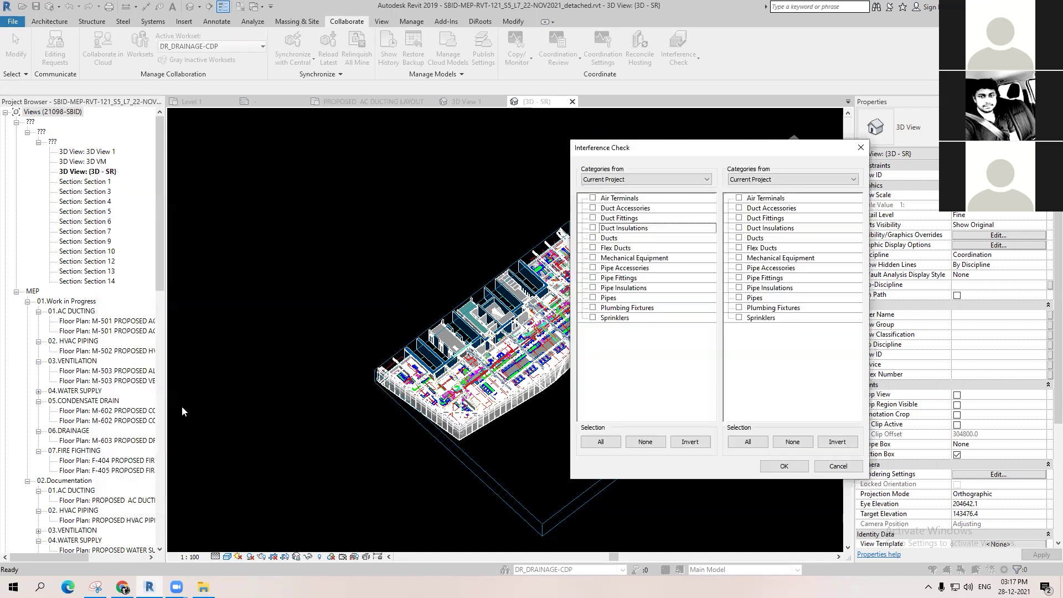
pyautogui.press('Escape')
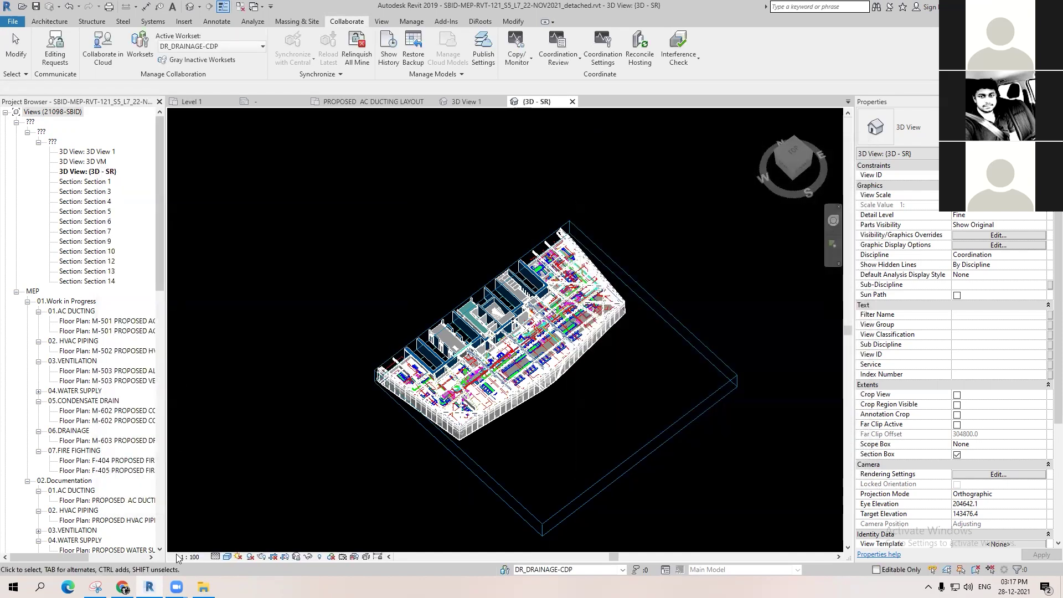
# Step: Examine the Revit links listed at the end of the project browser
pyautogui.scroll(-5, 8, 547)
pyautogui.scroll(-15, 100, 515)
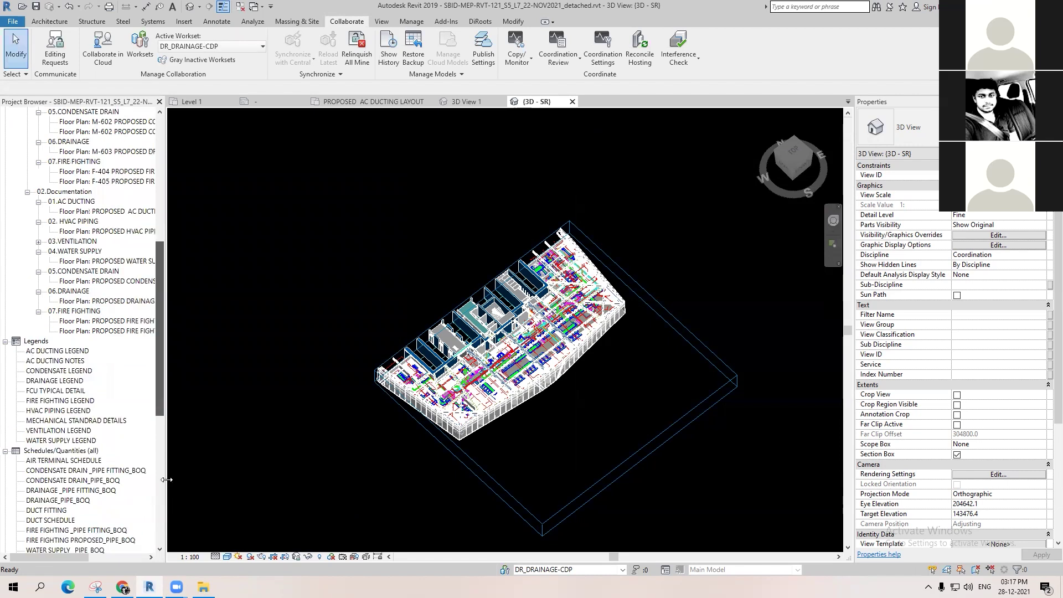
pyautogui.scroll(-3, 100, 515)
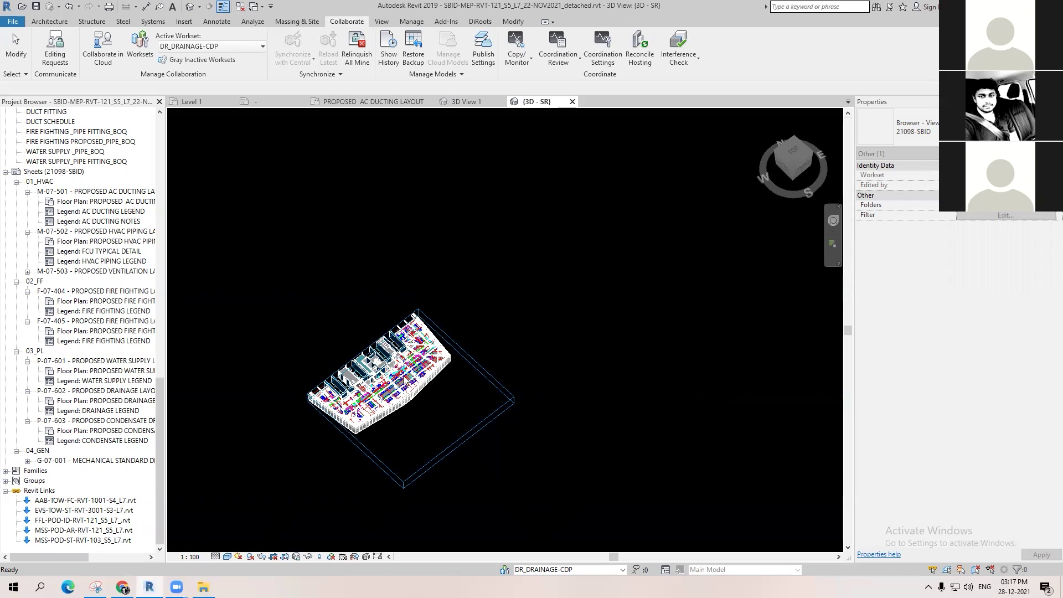
pyautogui.click(252, 402)
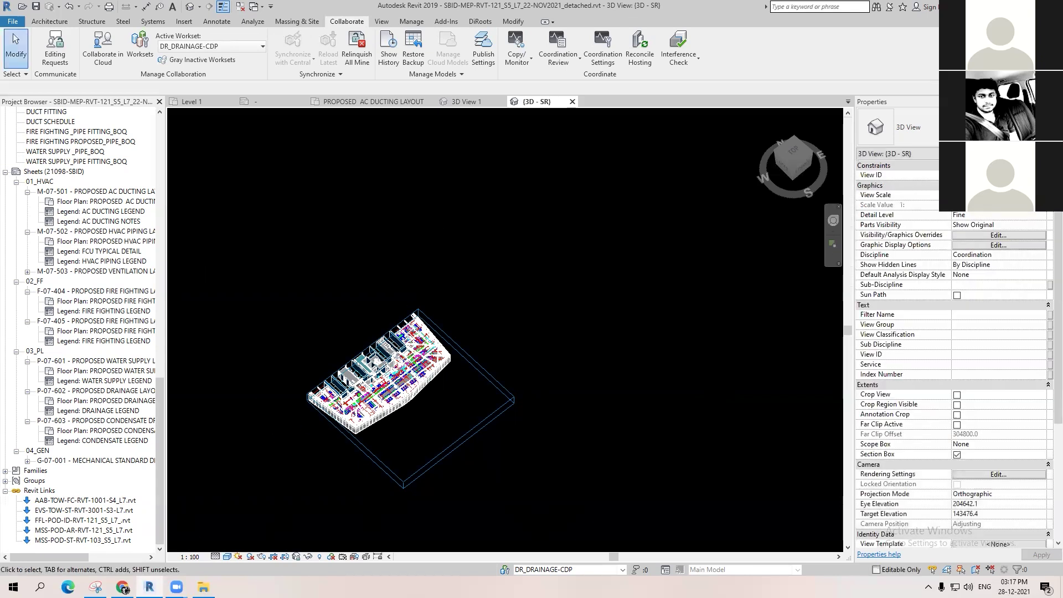
pyautogui.click(273, 311)
pyautogui.click(631, 325)
# Step: Browse the discipline models in the REVIT MODEL folder for opening and select 22819ADF-POD1-FFE-001.rvt
pyautogui.hotkey('ctrl', 'o')
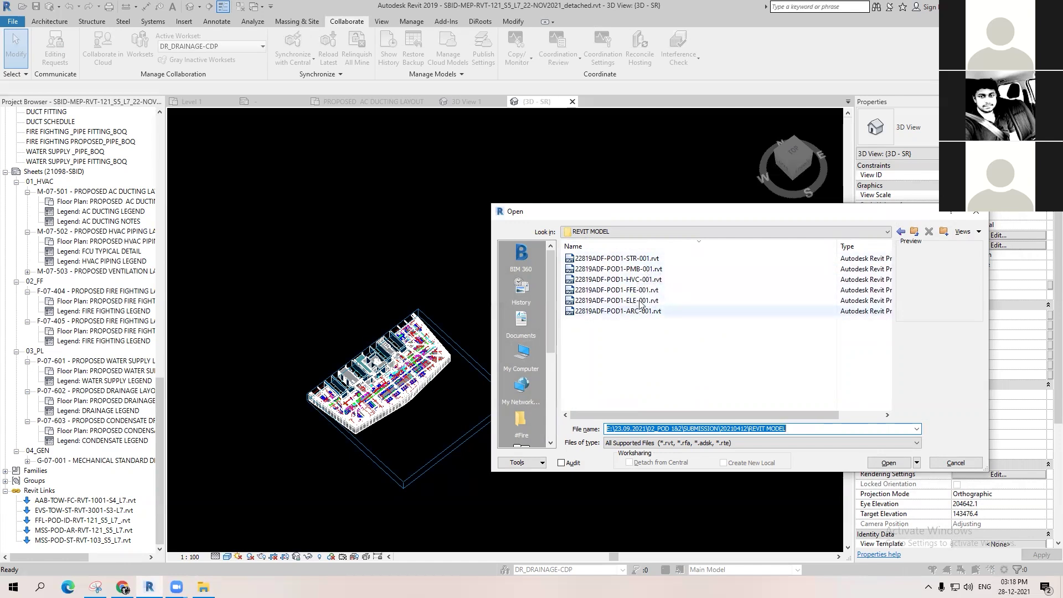
pyautogui.click(623, 313)
pyautogui.click(637, 281)
pyautogui.click(644, 271)
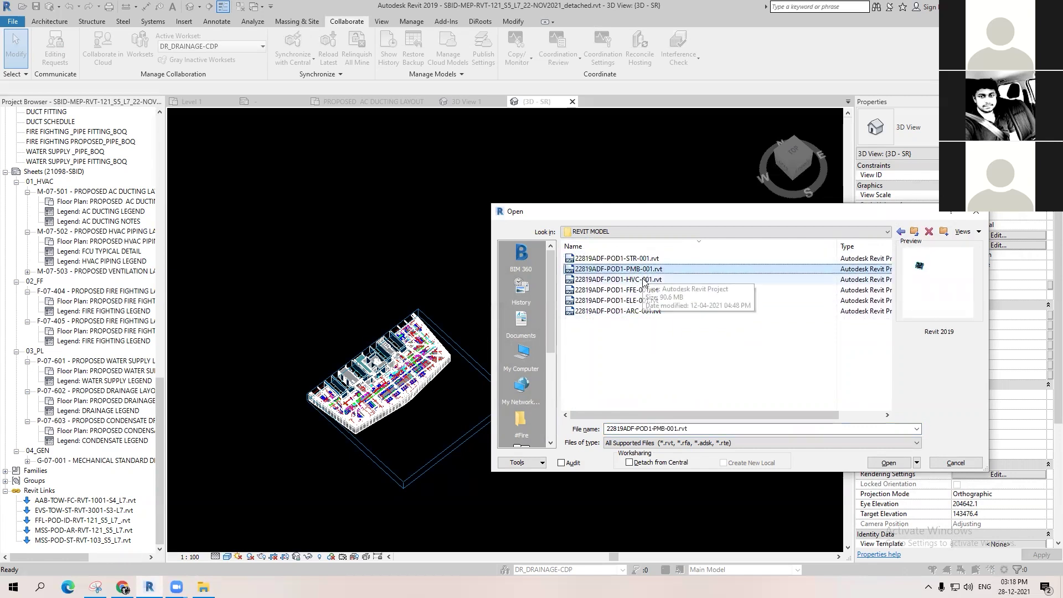
pyautogui.click(643, 280)
pyautogui.click(643, 291)
pyautogui.click(643, 302)
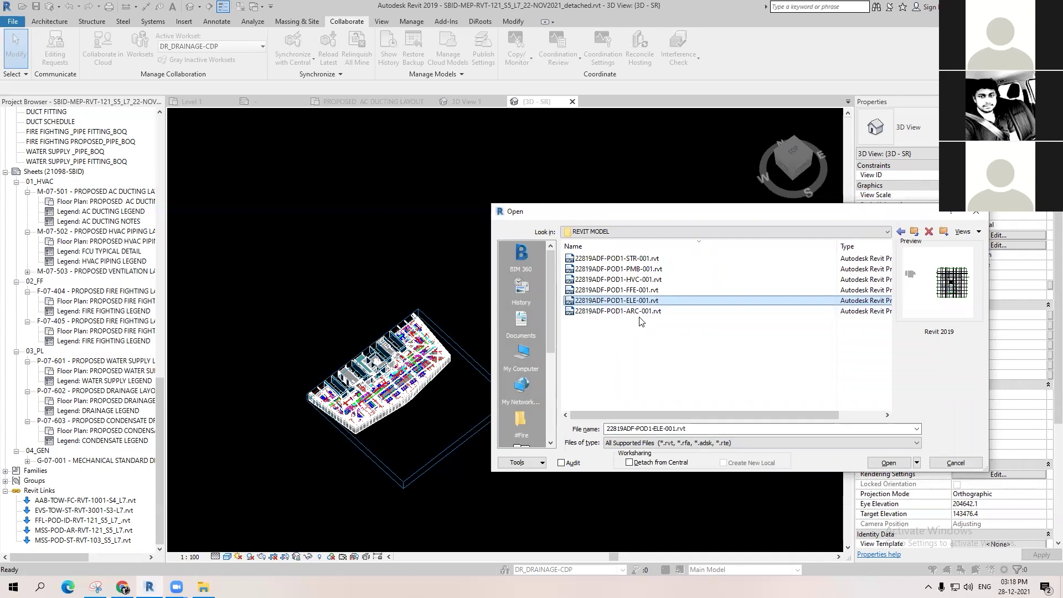
pyautogui.click(629, 281)
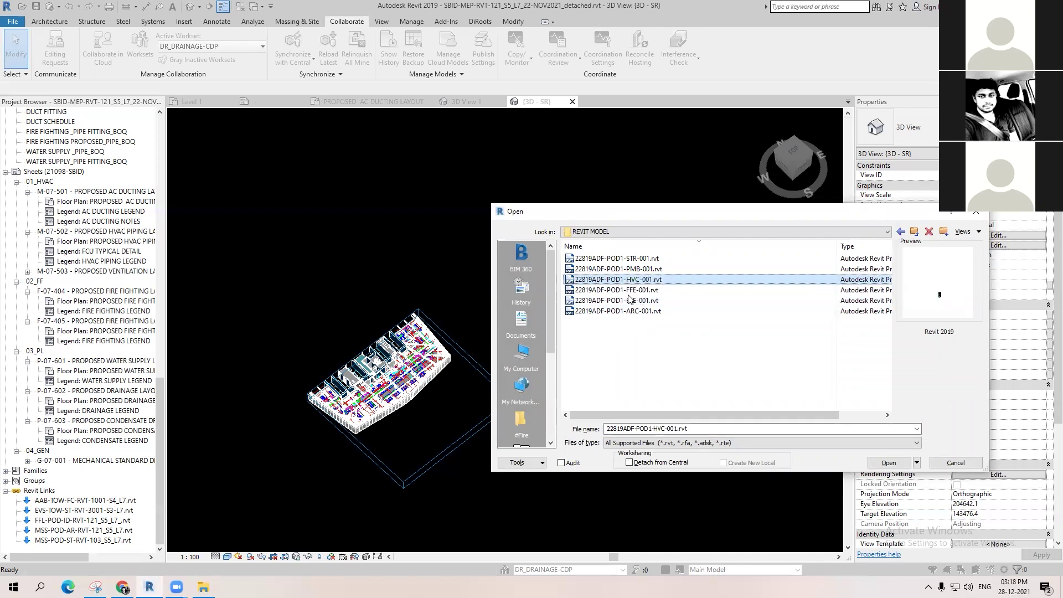
pyautogui.click(642, 301)
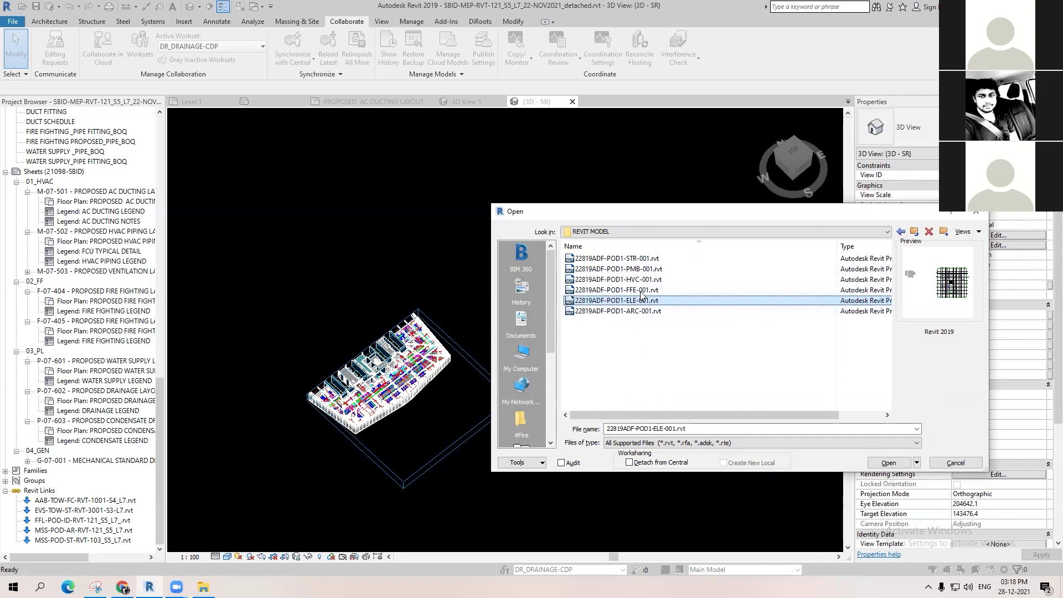
pyautogui.click(664, 290)
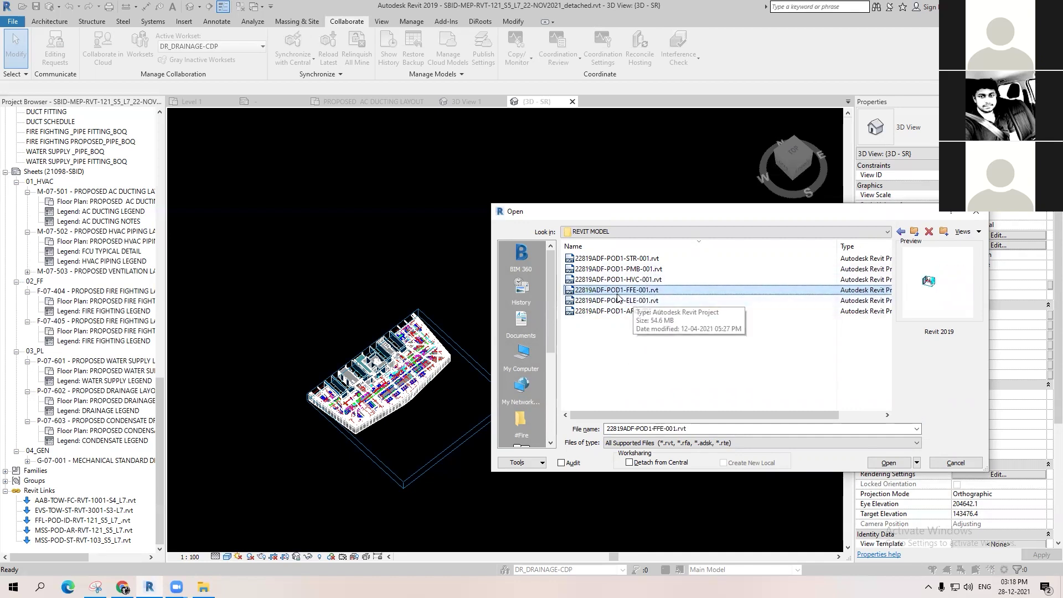
# Step: Open the selected model detached from central with worksets discarded, ignore the unresolved references, and turn off the section box in the {3D - VM} view
pyautogui.click(629, 463)
pyautogui.click(917, 463)
pyautogui.click(897, 484)
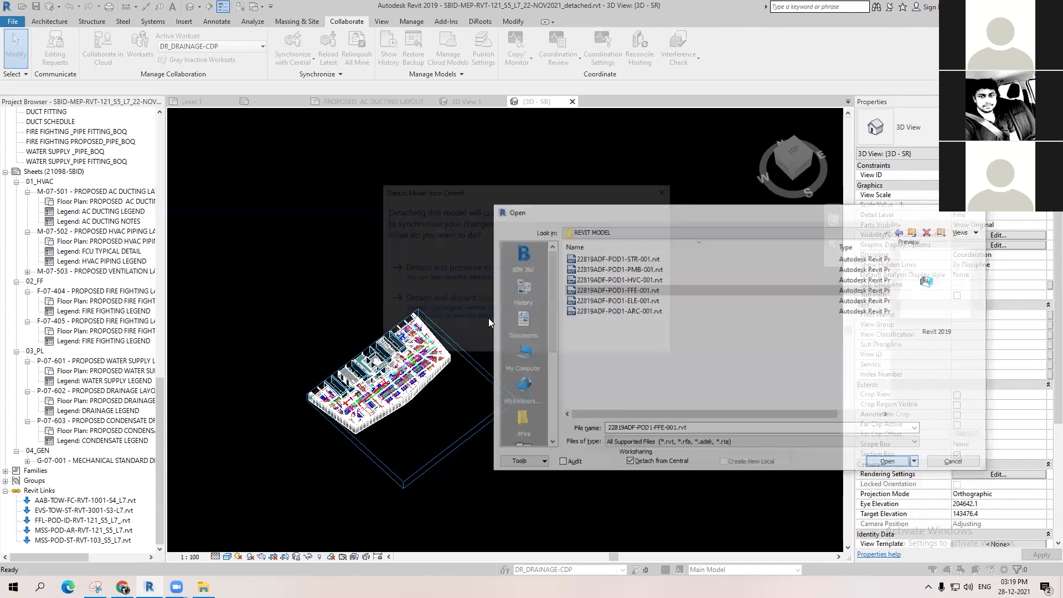
pyautogui.click(524, 304)
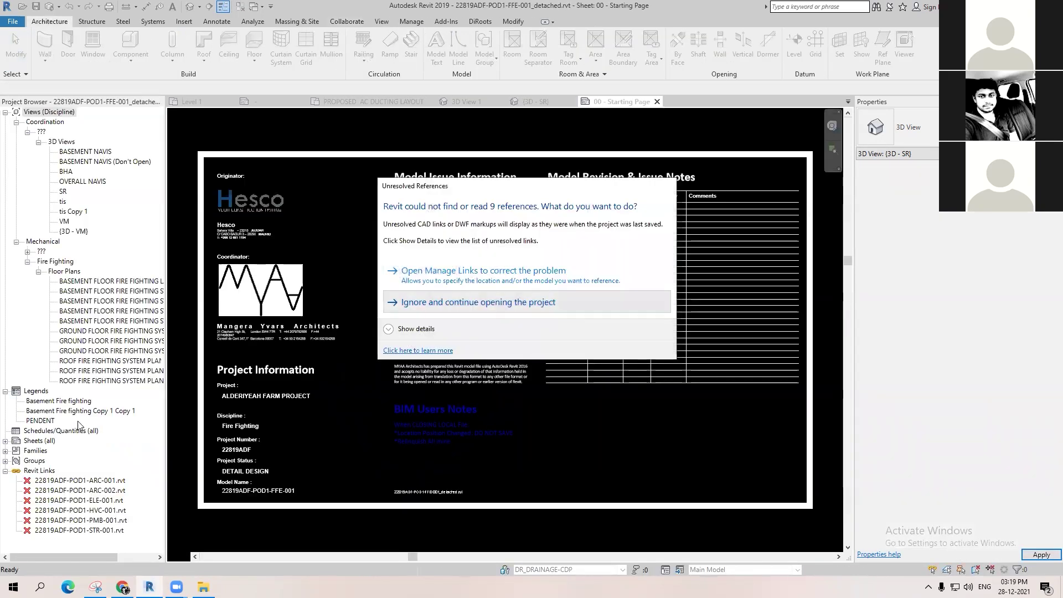
pyautogui.press('Return')
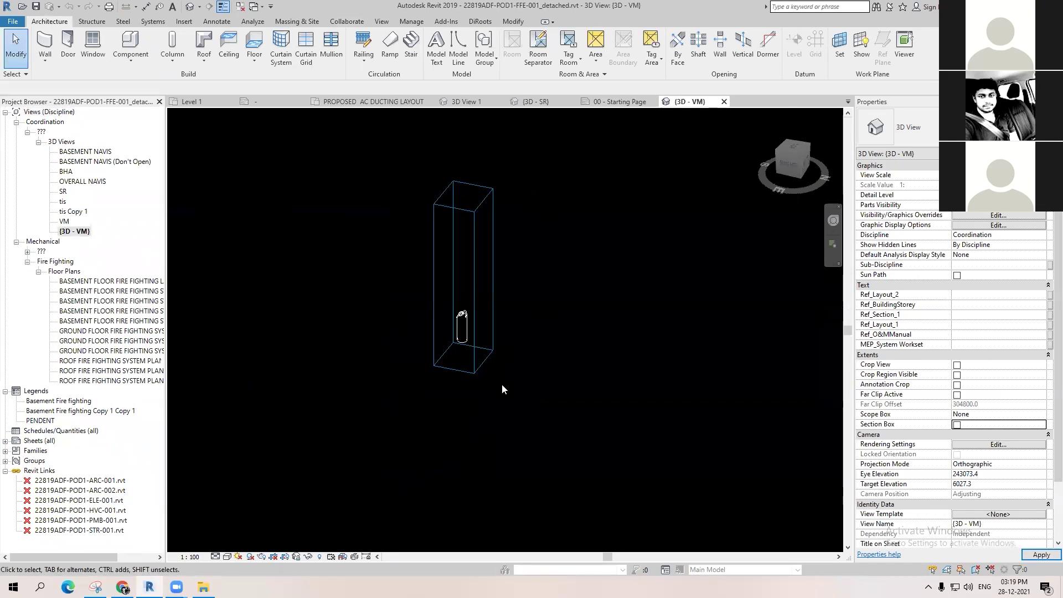
# Step: Examine the whole fire-fighting network in the {3D - VM} view and the unloaded Revit links in the project browser
pyautogui.scroll(-3, 474, 393)
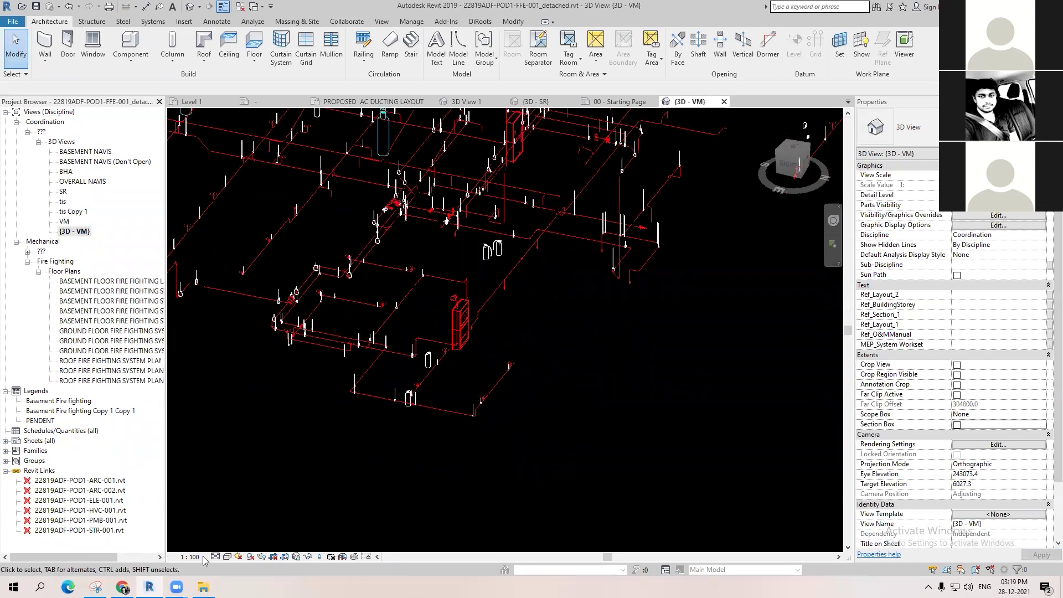
pyautogui.scroll(-3, 404, 379)
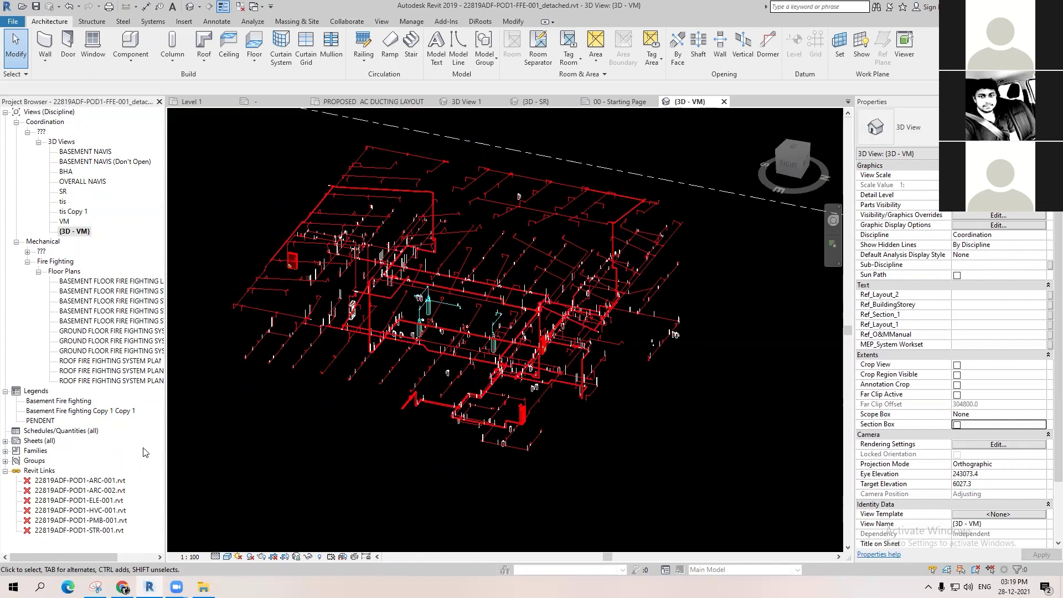
pyautogui.click(110, 492)
pyautogui.click(109, 502)
pyautogui.click(109, 511)
pyautogui.click(102, 530)
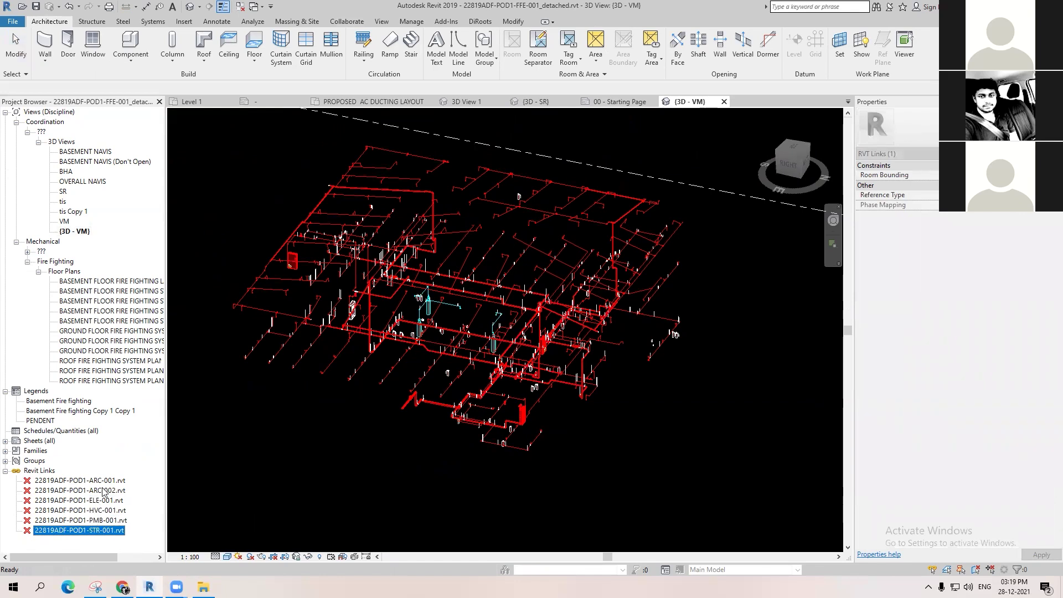
# Step: Reload the architectural link from 22819ADF-POD1-ARC-001.rvt in the REVIT MODEL folder and dismiss the nested links notice
pyautogui.rightClick(105, 481)
pyautogui.click(157, 319)
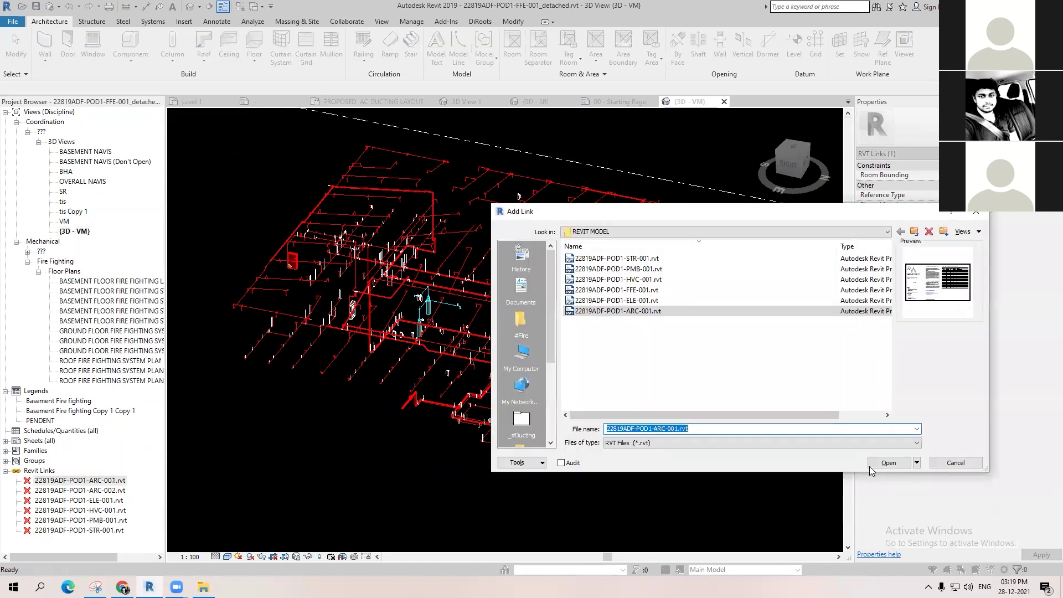
pyautogui.press('Return')
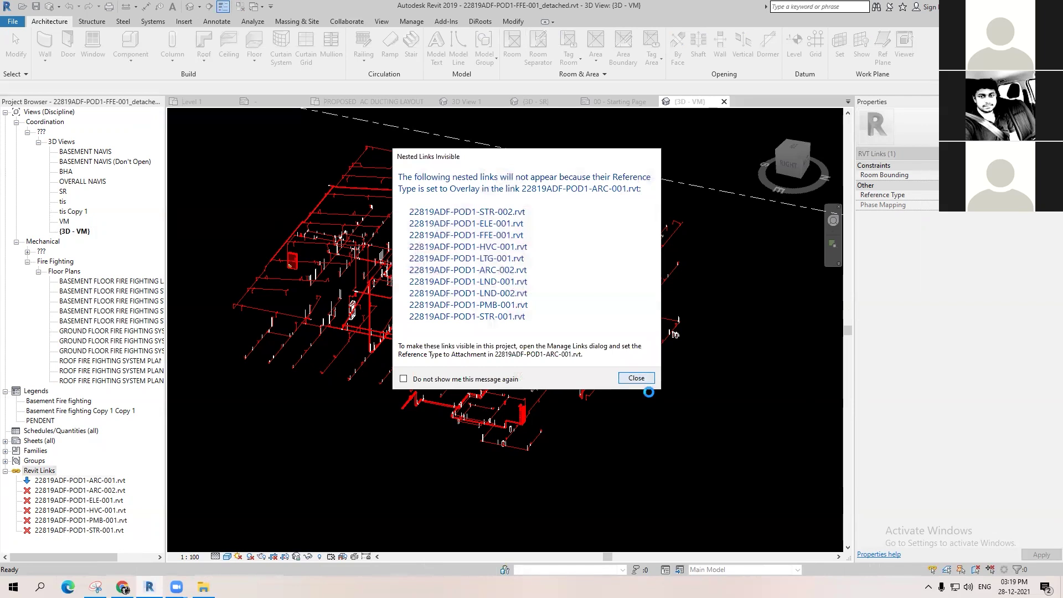
pyautogui.click(644, 382)
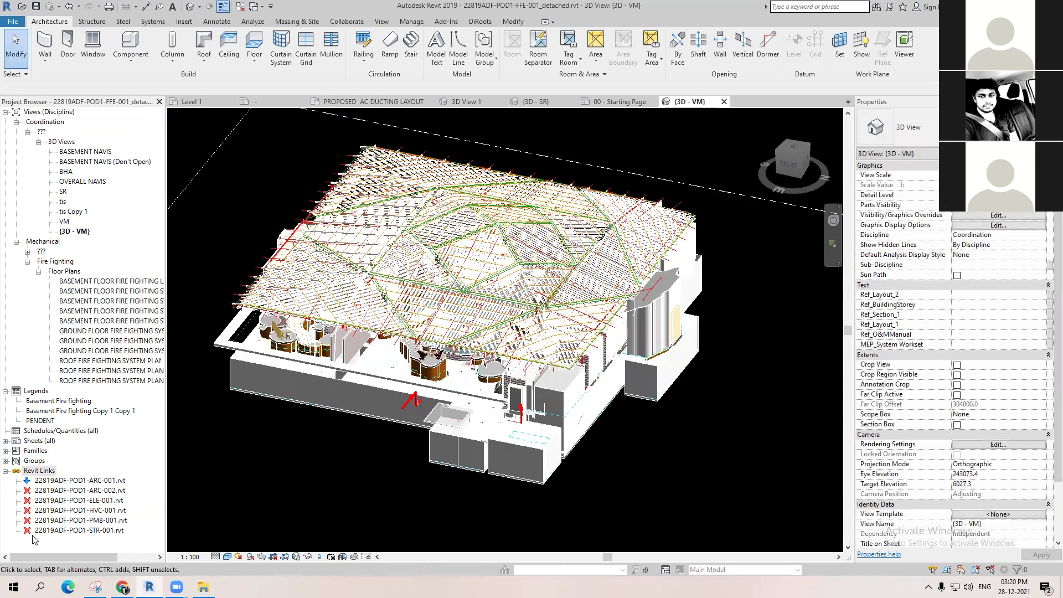
# Step: Reload the plumbing link from 22819ADF-POD1-PMB-001.rvt and dismiss the nested links notice
pyautogui.click(94, 511)
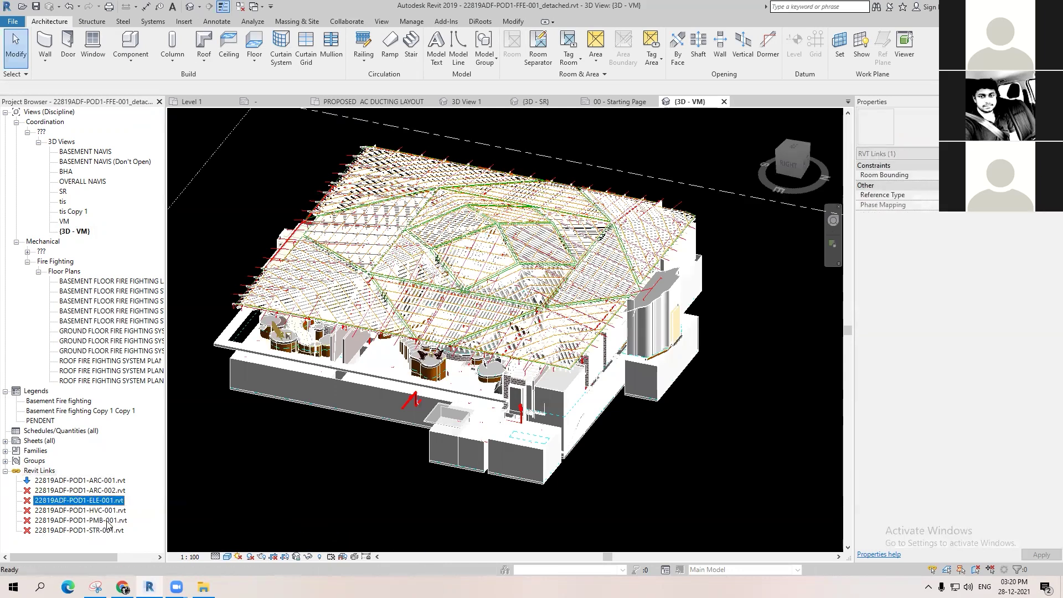
pyautogui.rightClick(108, 521)
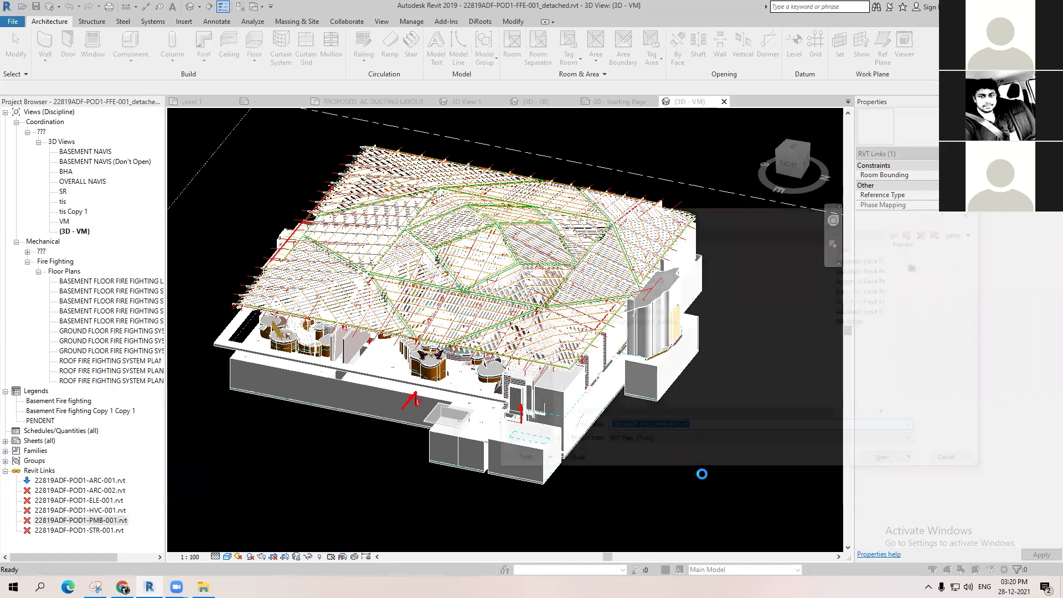
pyautogui.press('Return')
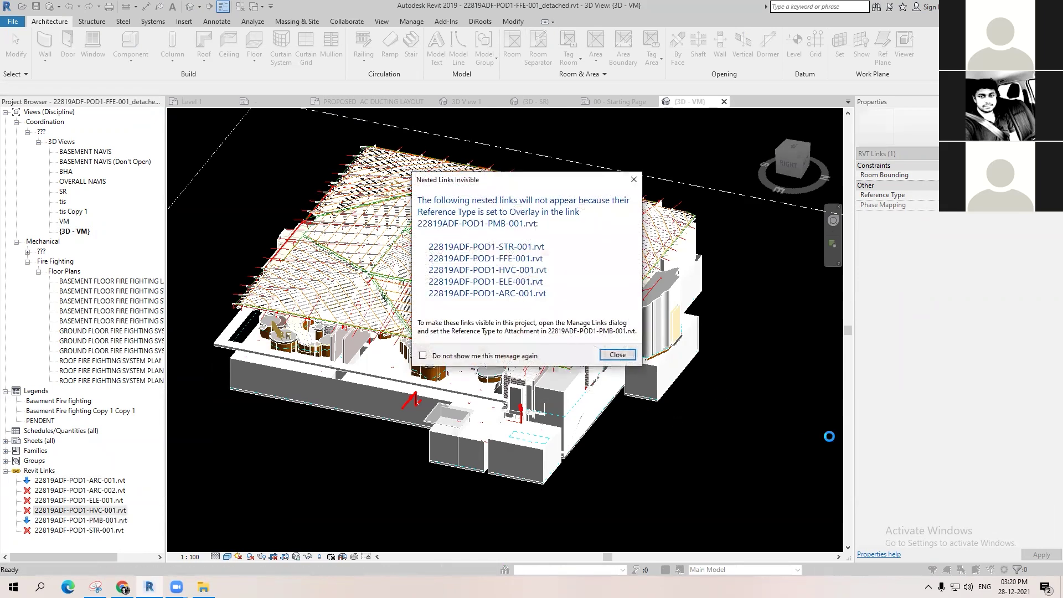
pyautogui.press('Return')
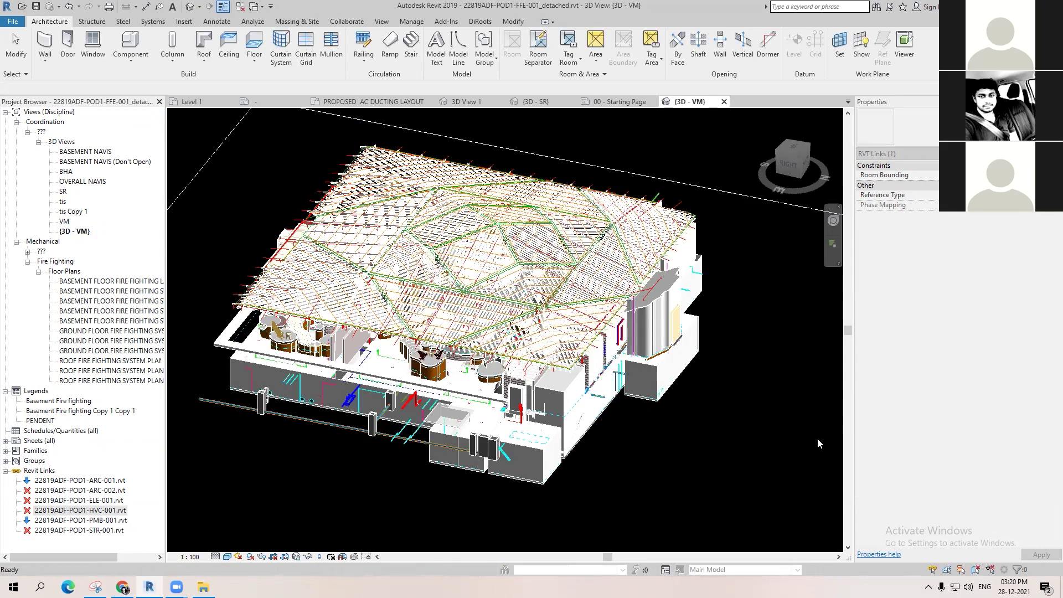
# Step: Examine how the red fire-fighting pipe is offset near the linked plumbing pipes, selecting the linked model and individual pipe segments
pyautogui.scroll(1, 404, 430)
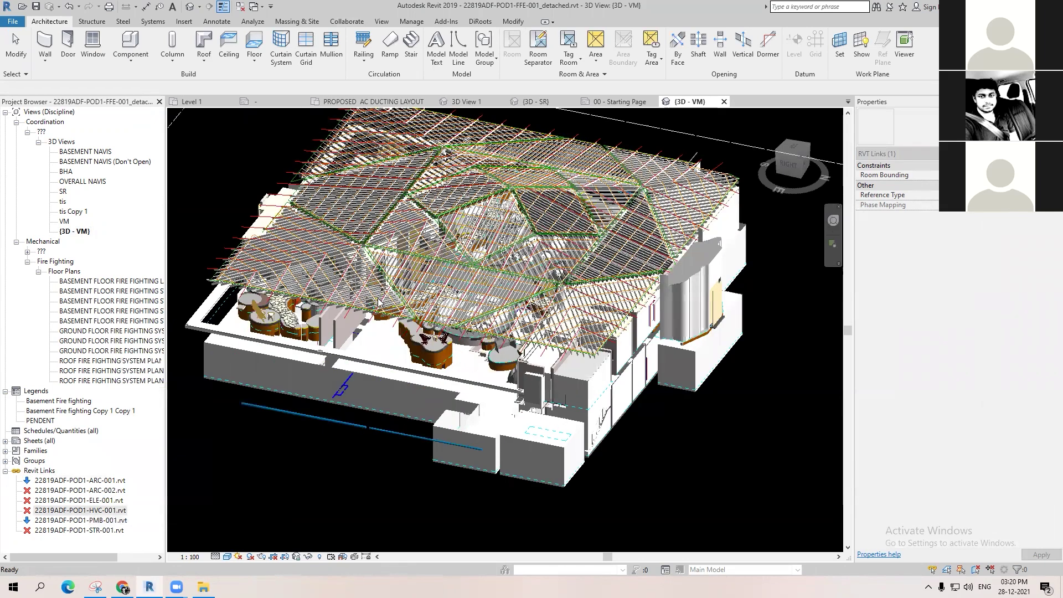
pyautogui.scroll(3, 379, 302)
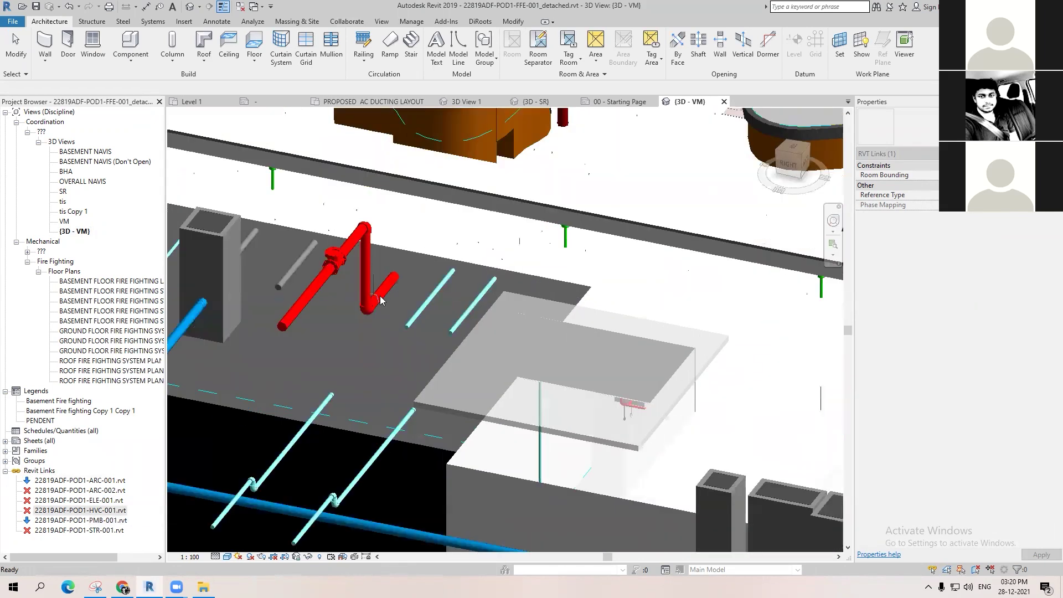
pyautogui.click(417, 319)
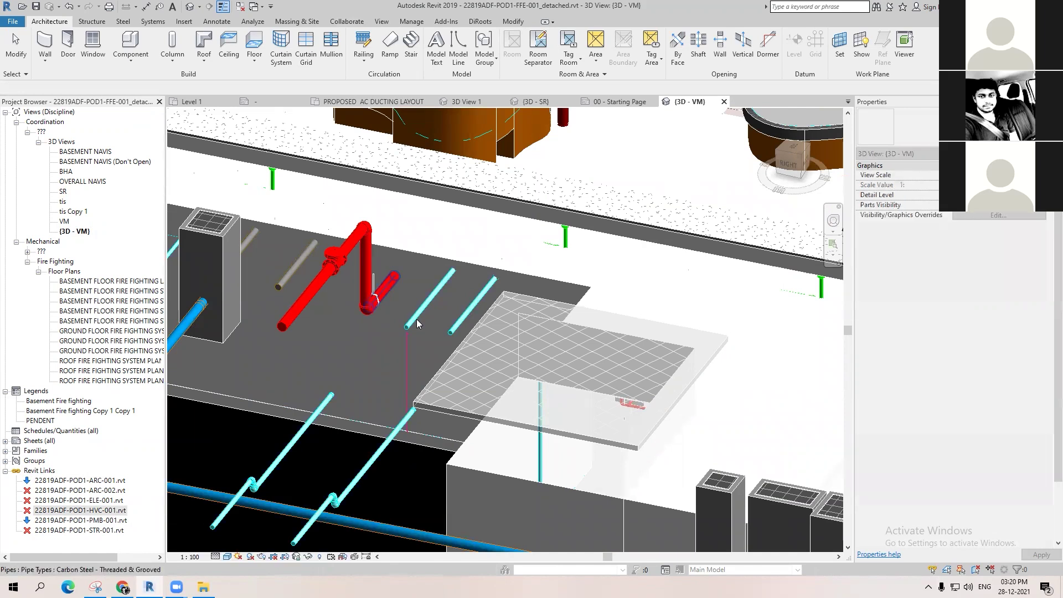
pyautogui.click(417, 324)
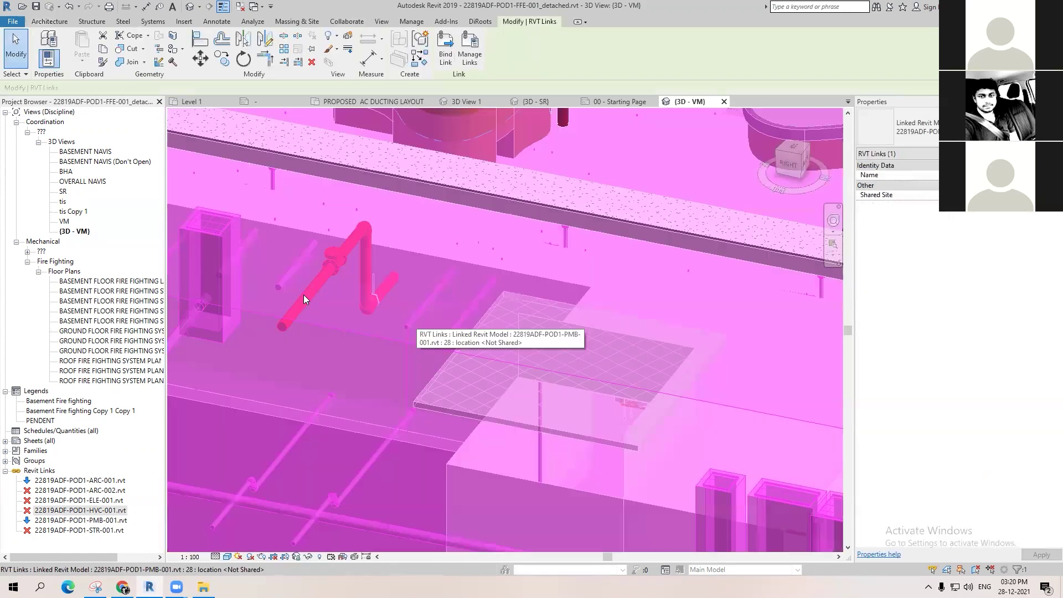
pyautogui.click(302, 294)
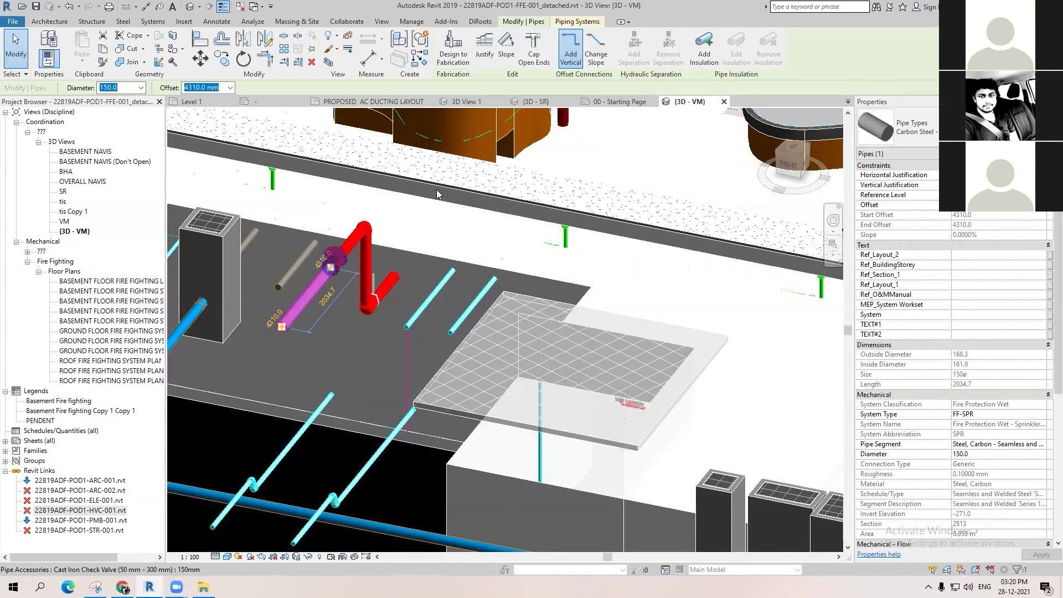
pyautogui.press('Escape')
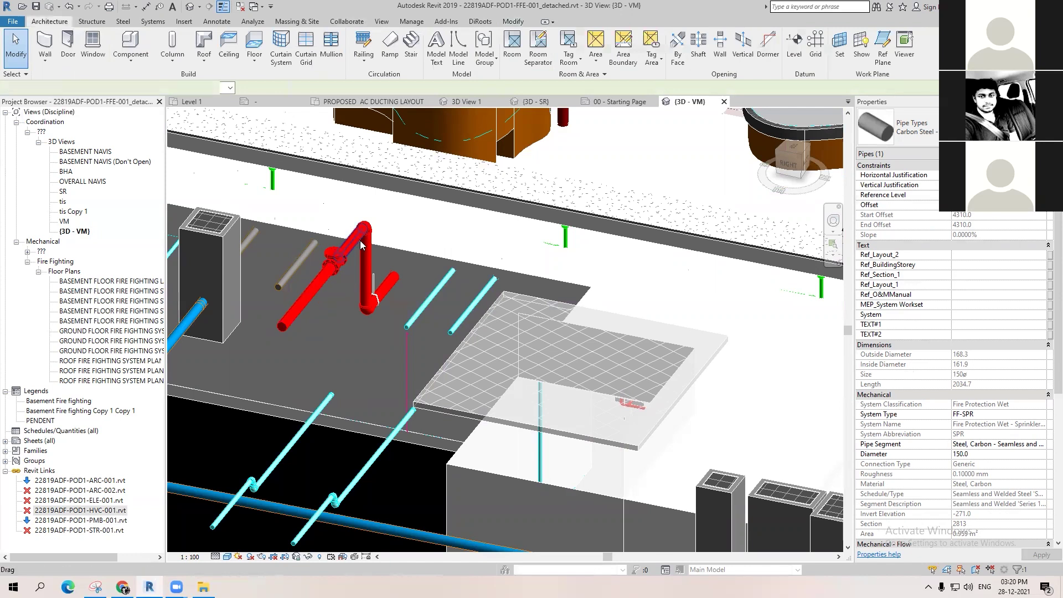
pyautogui.click(363, 263)
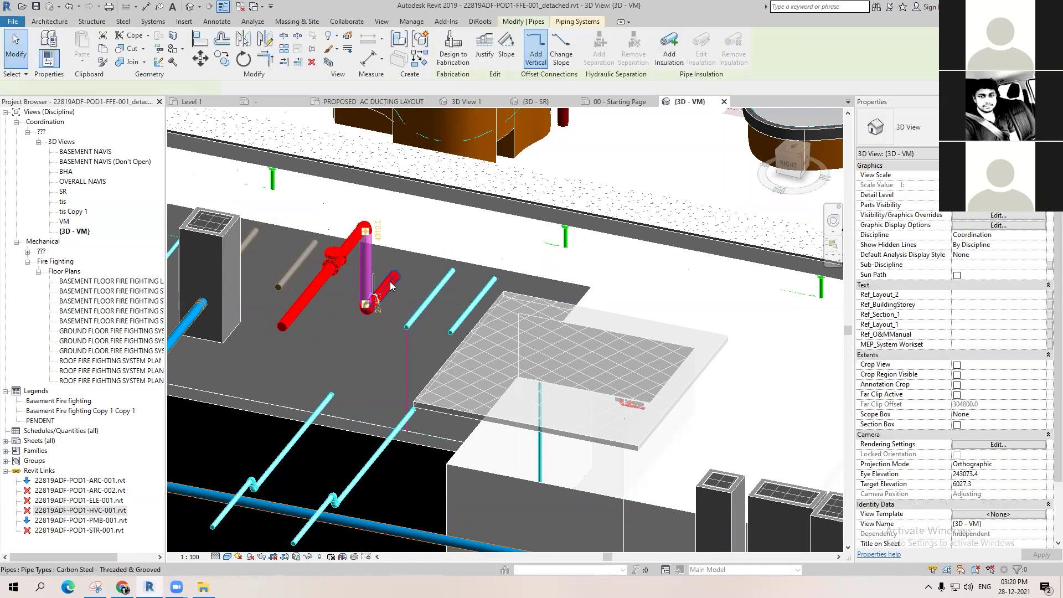
pyautogui.press('Escape')
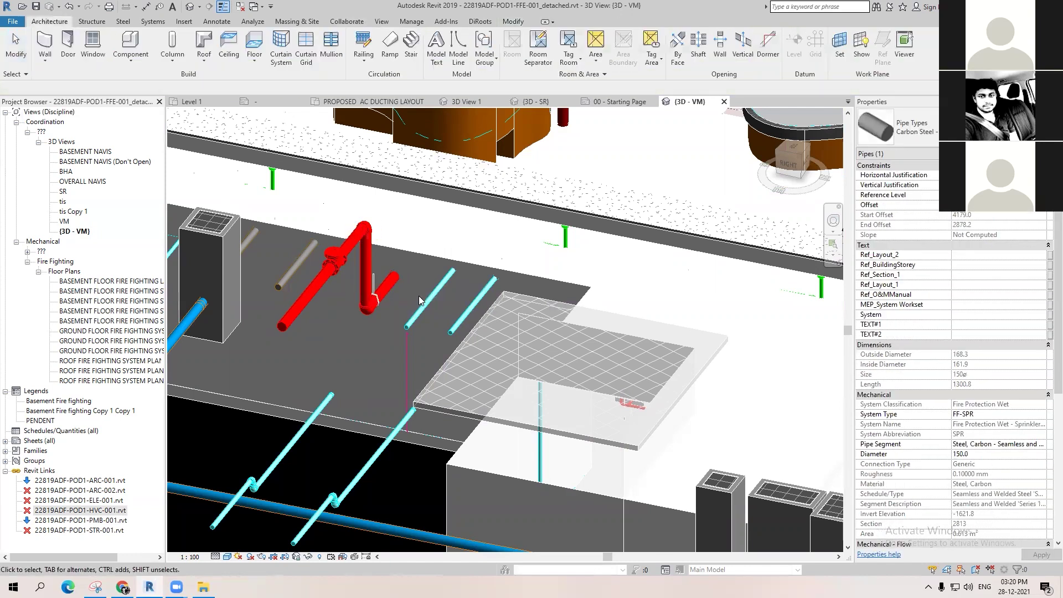
pyautogui.scroll(-3, 419, 301)
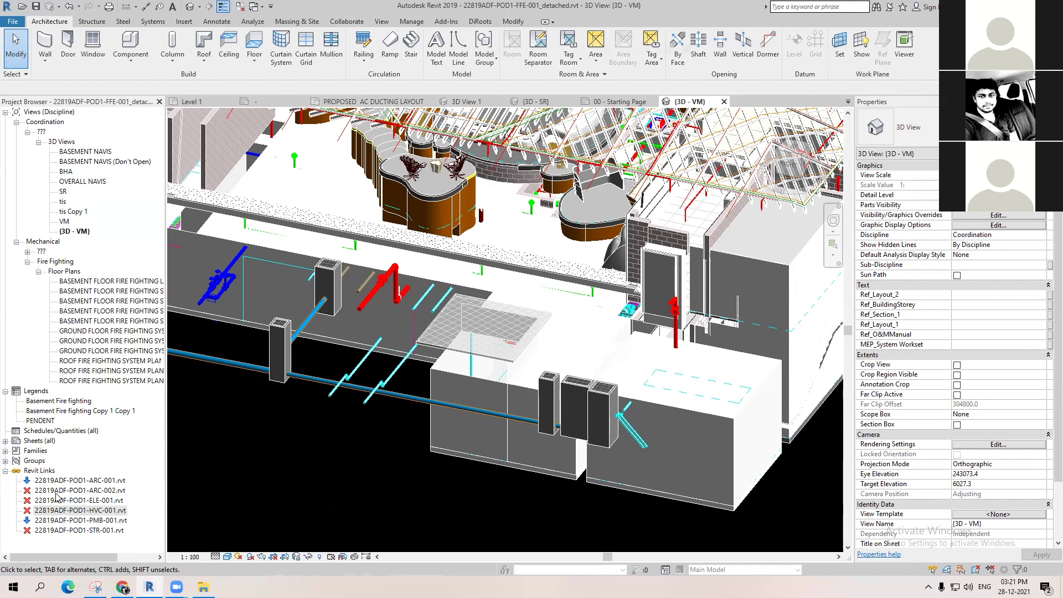
# Step: Close the inactive views and the Pipe Fix Tag family, and switch to the {3D - SR} view of the SBID-MEP model
pyautogui.click(240, 7)
pyautogui.click(208, 103)
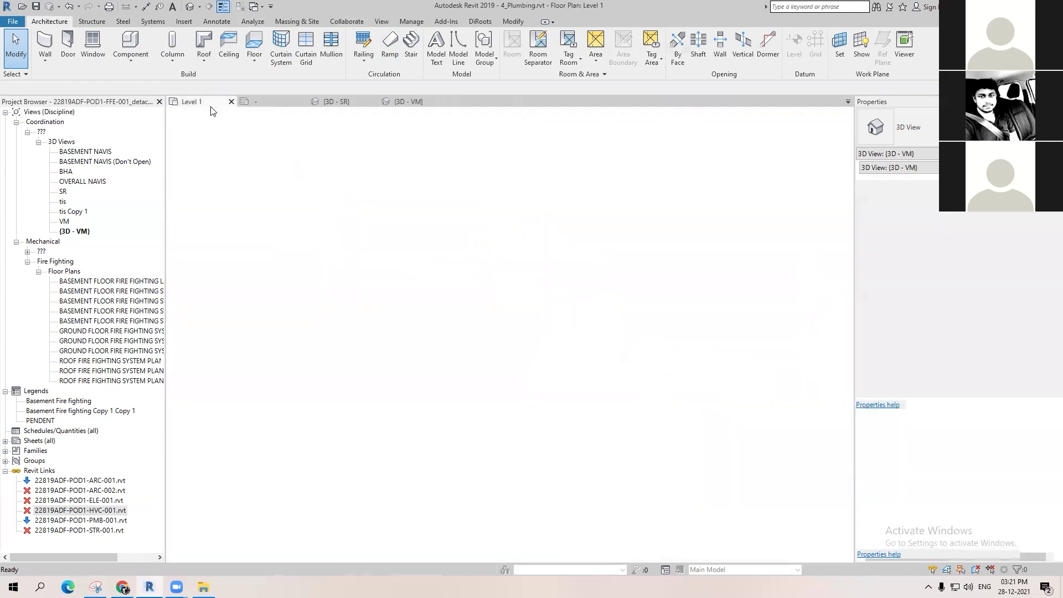
pyautogui.click(266, 102)
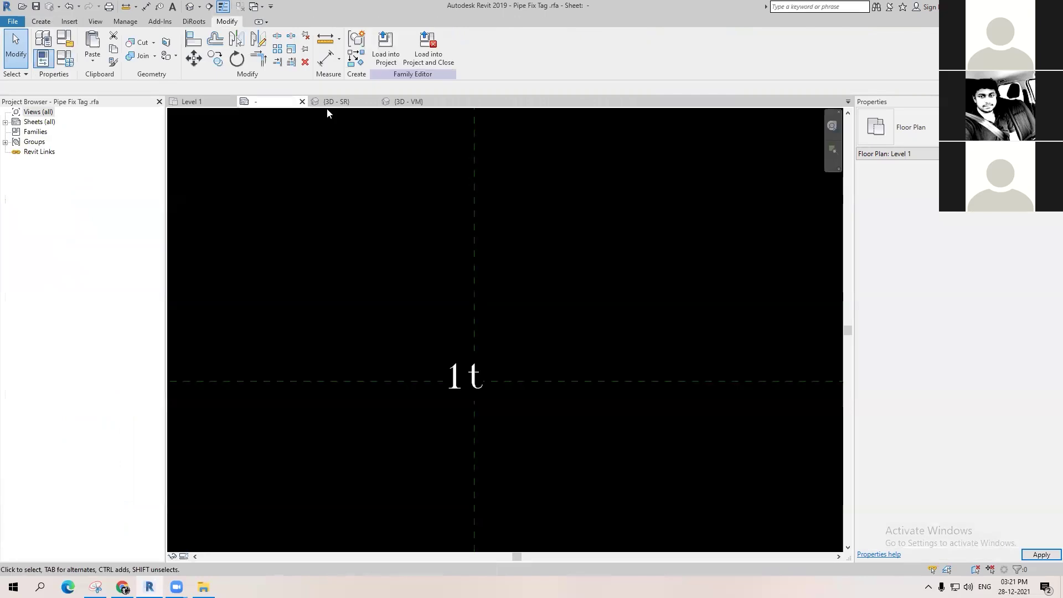
pyautogui.click(302, 101)
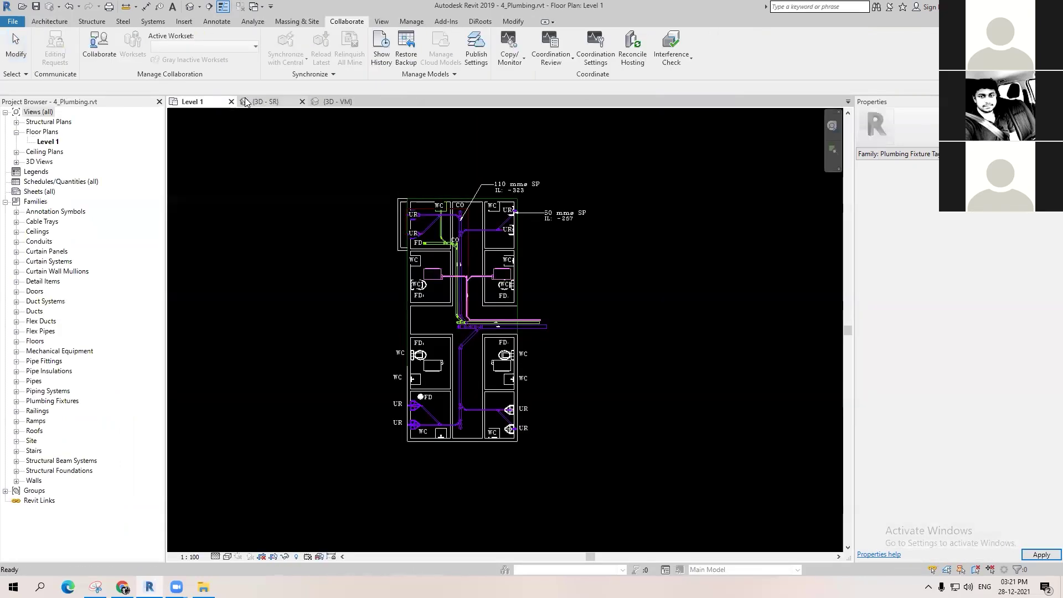
pyautogui.click(259, 102)
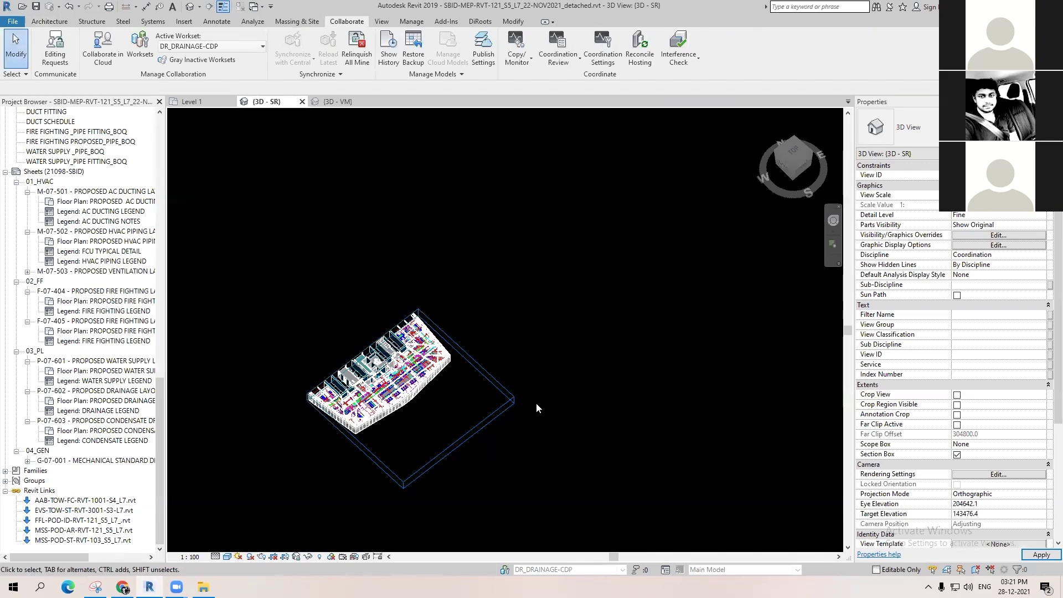
pyautogui.scroll(3, 379, 395)
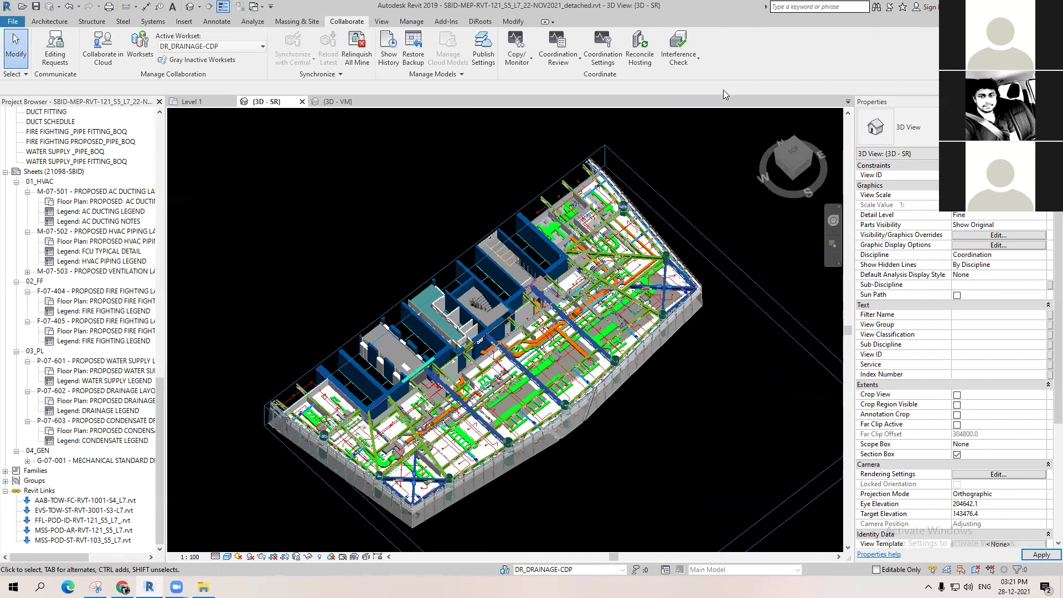
# Step: Start an interference check within the current project, pairing Ducts, Duct Fittings and Duct Accessories with Pipes and Pipe Fittings
pyautogui.click(679, 58)
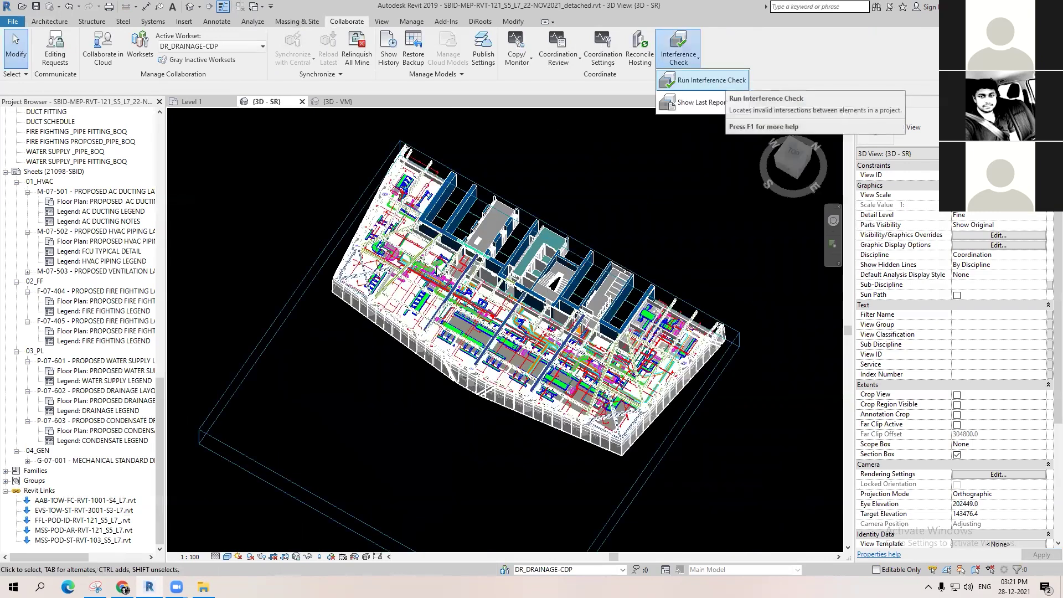
pyautogui.click(697, 82)
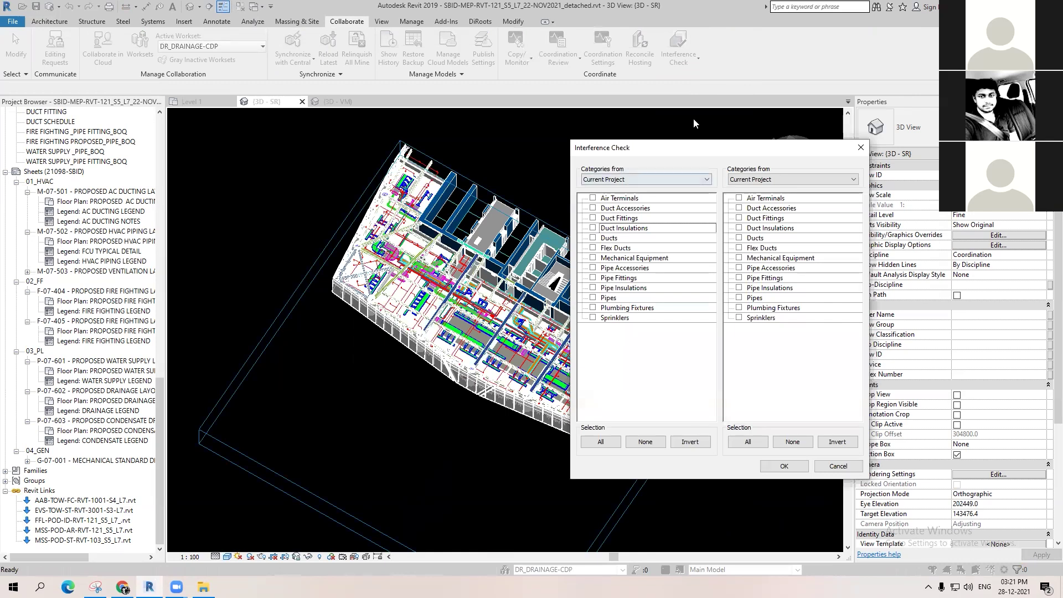
pyautogui.moveTo(692, 147); pyautogui.dragTo(223, 200)
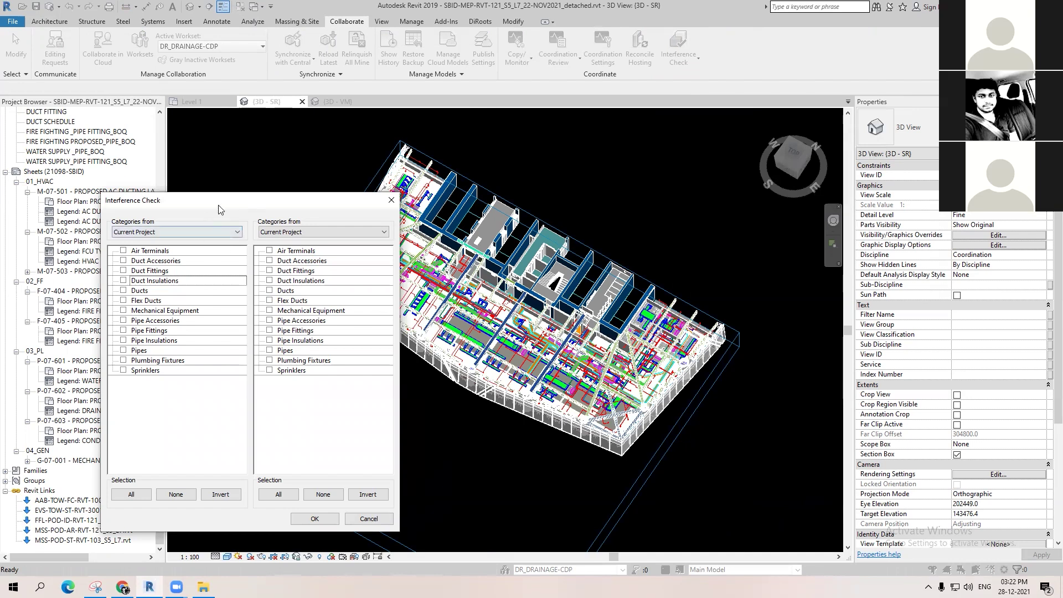
pyautogui.moveTo(223, 201); pyautogui.dragTo(227, 169)
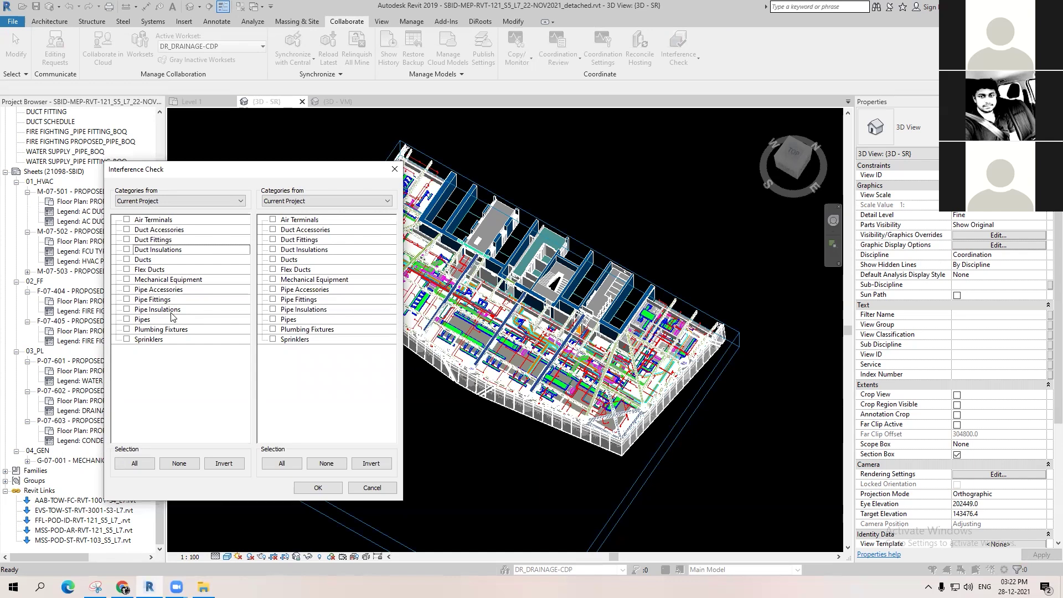
pyautogui.click(140, 260)
pyautogui.click(127, 240)
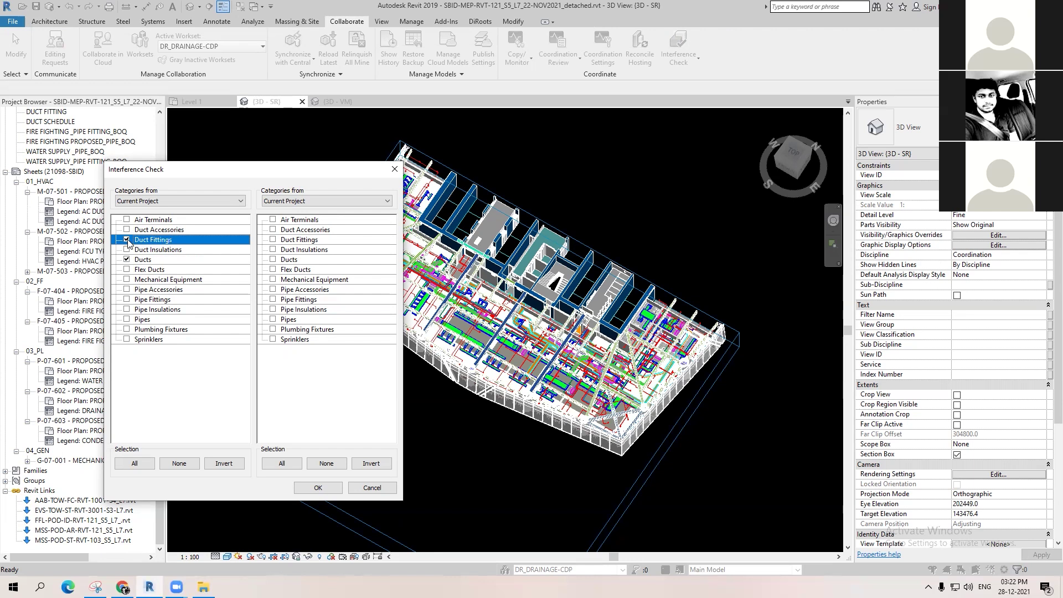
pyautogui.click(126, 230)
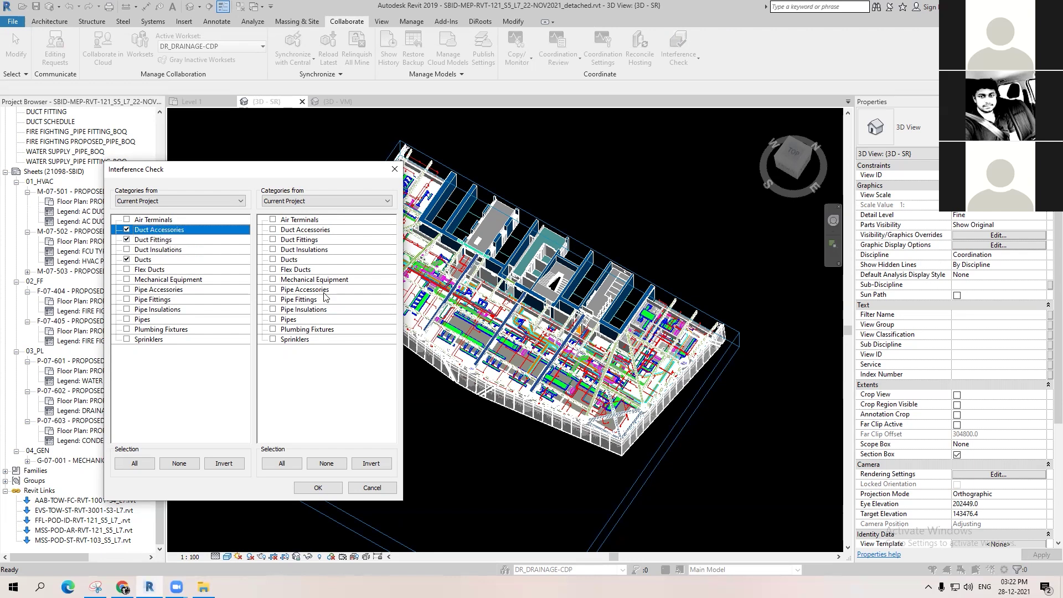
pyautogui.click(272, 320)
pyautogui.click(272, 300)
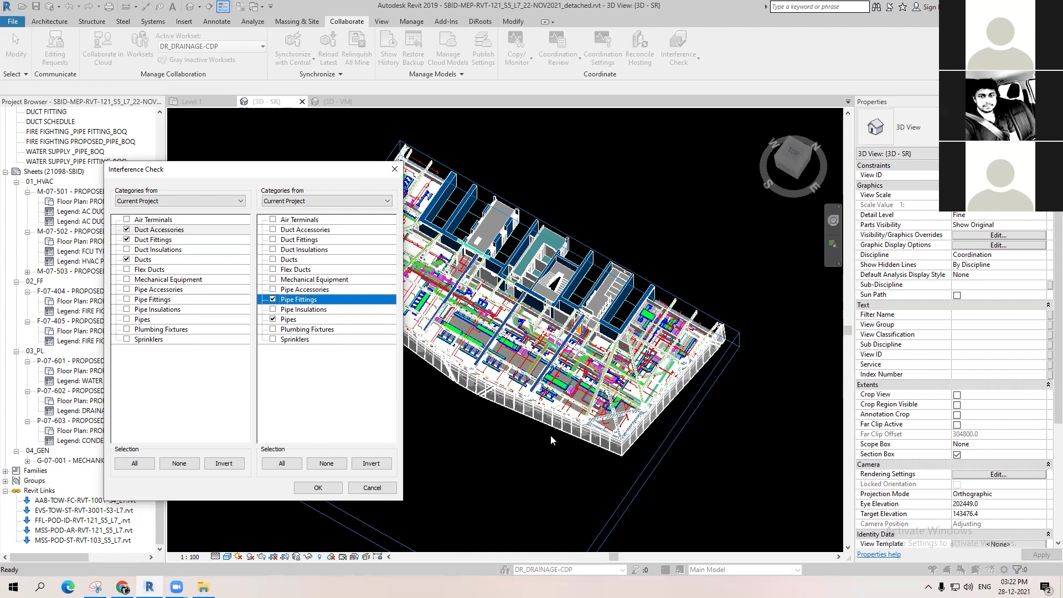
# Step: Add Pipe Fittings and Pipes to the first category set, leaving Duct Insulations and Pipe Insulations excluded
pyautogui.click(188, 280)
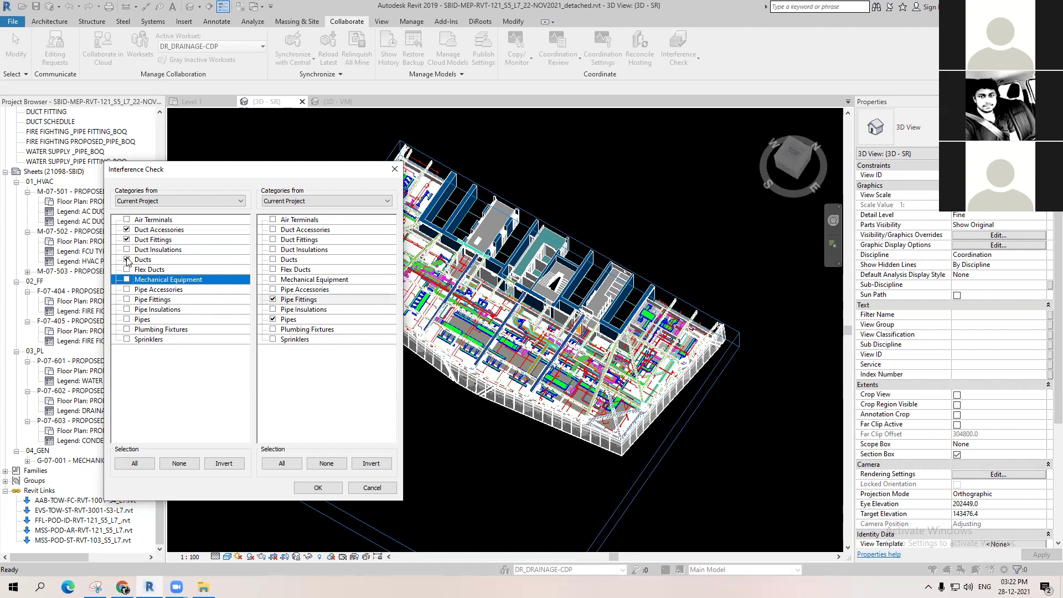
pyautogui.click(127, 300)
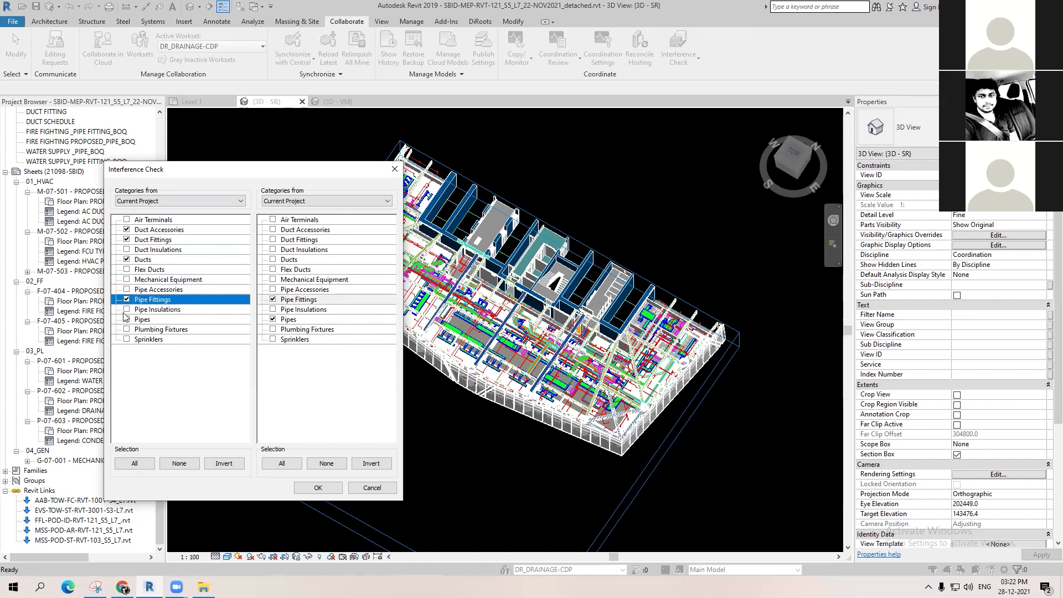
pyautogui.click(127, 309)
pyautogui.click(127, 319)
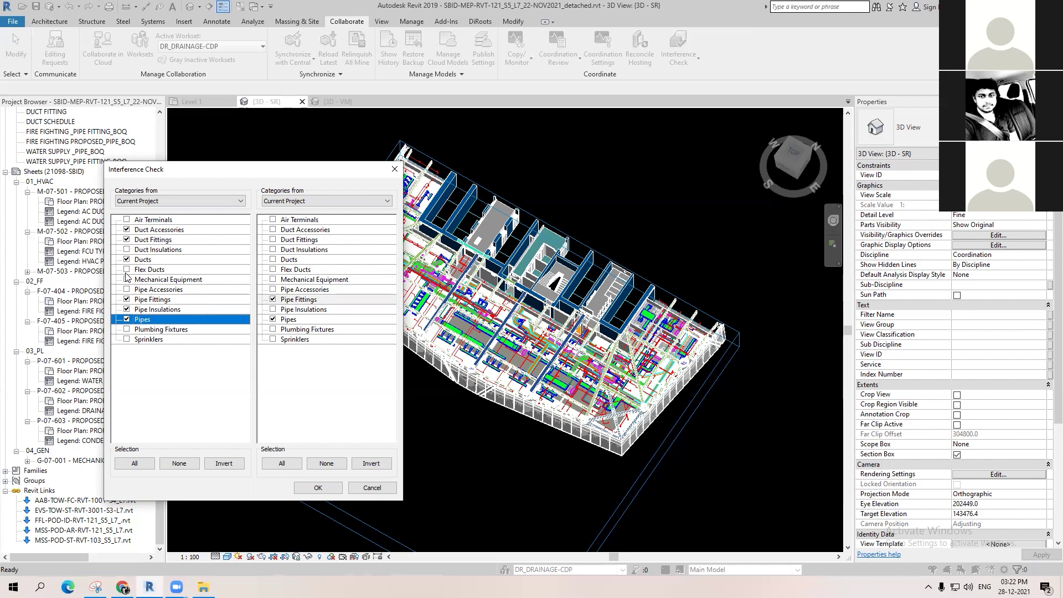
pyautogui.click(127, 250)
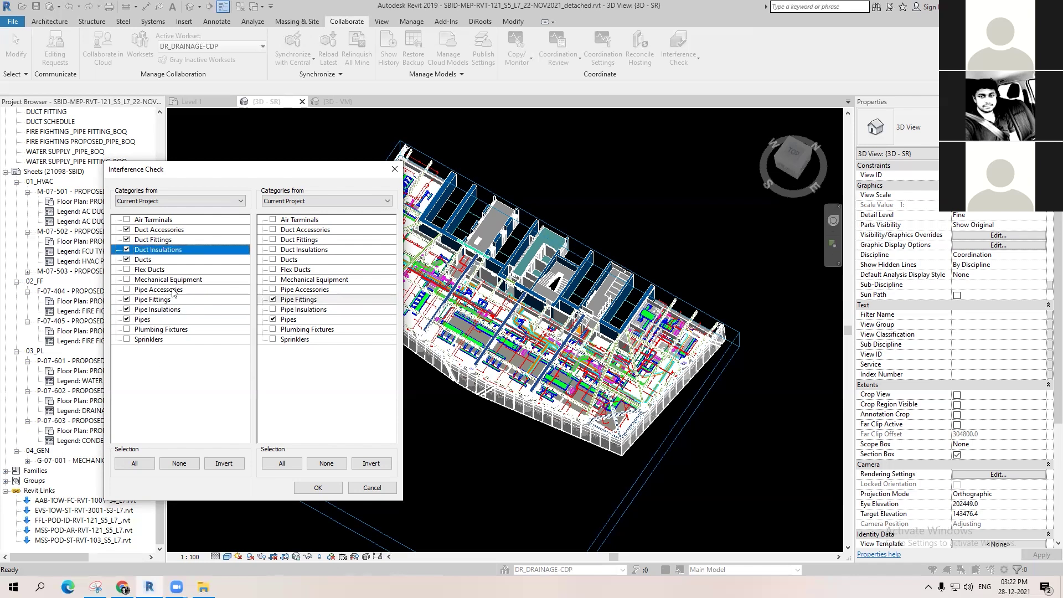
pyautogui.click(127, 249)
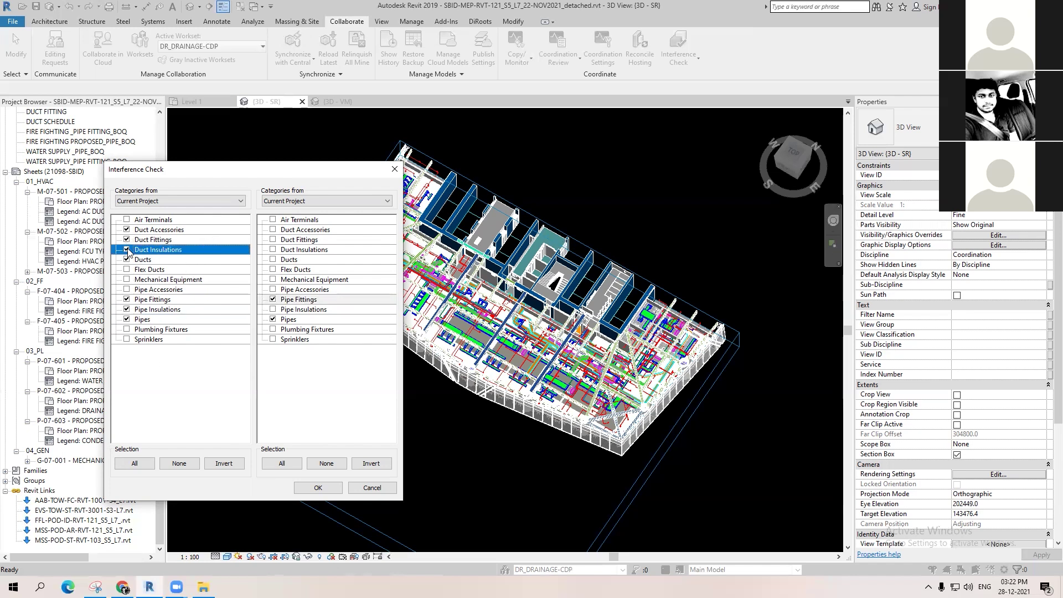
pyautogui.click(127, 309)
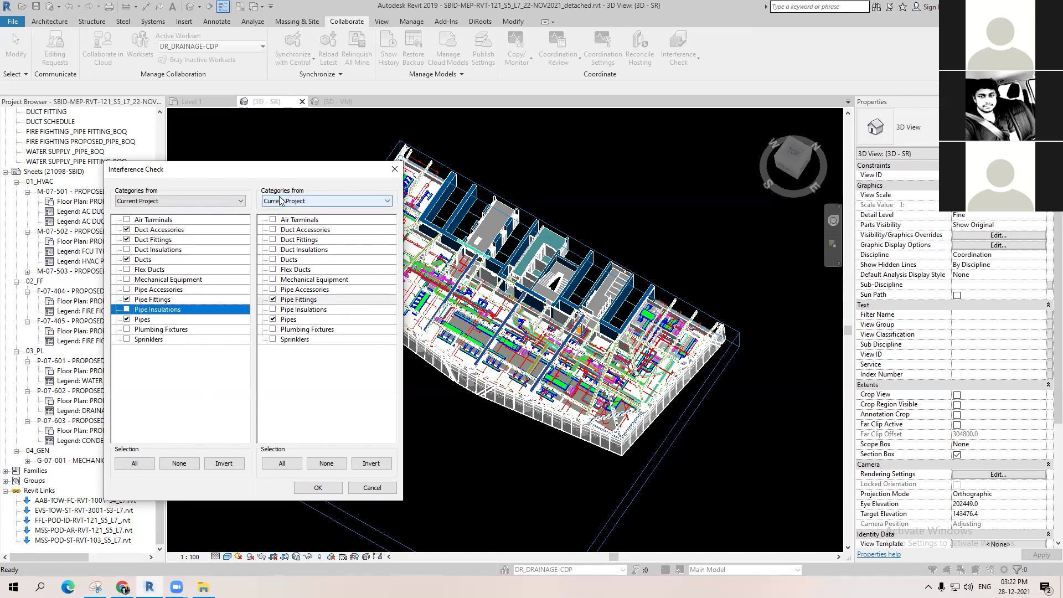
# Step: Set the second category source to the linked model EVS-TOW-ST-RVT-3001-S3-L7.rvt and include its Structural Framing
pyautogui.click(336, 200)
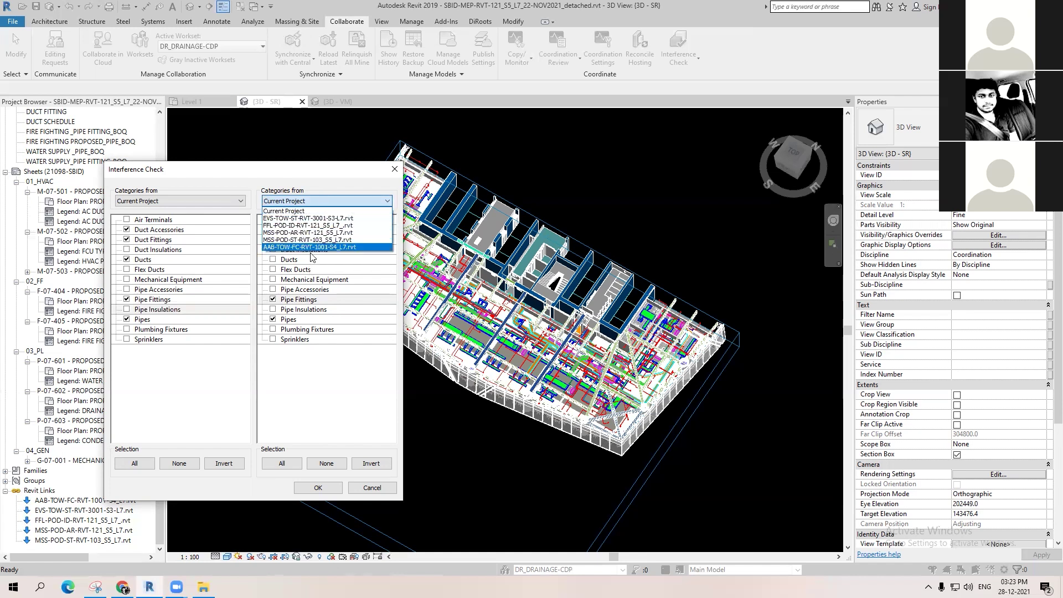
pyautogui.click(313, 220)
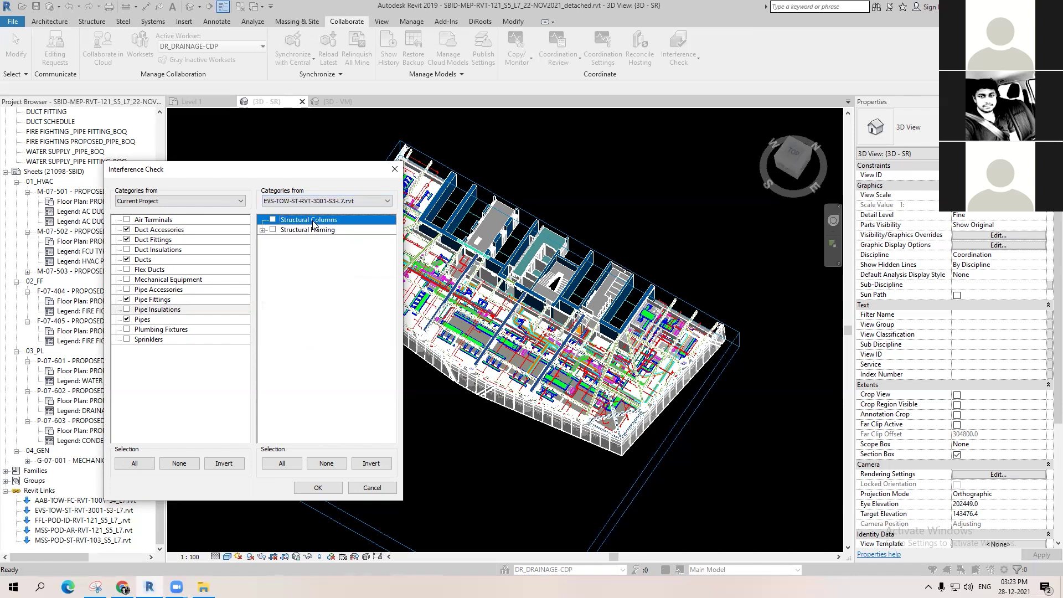
pyautogui.click(319, 231)
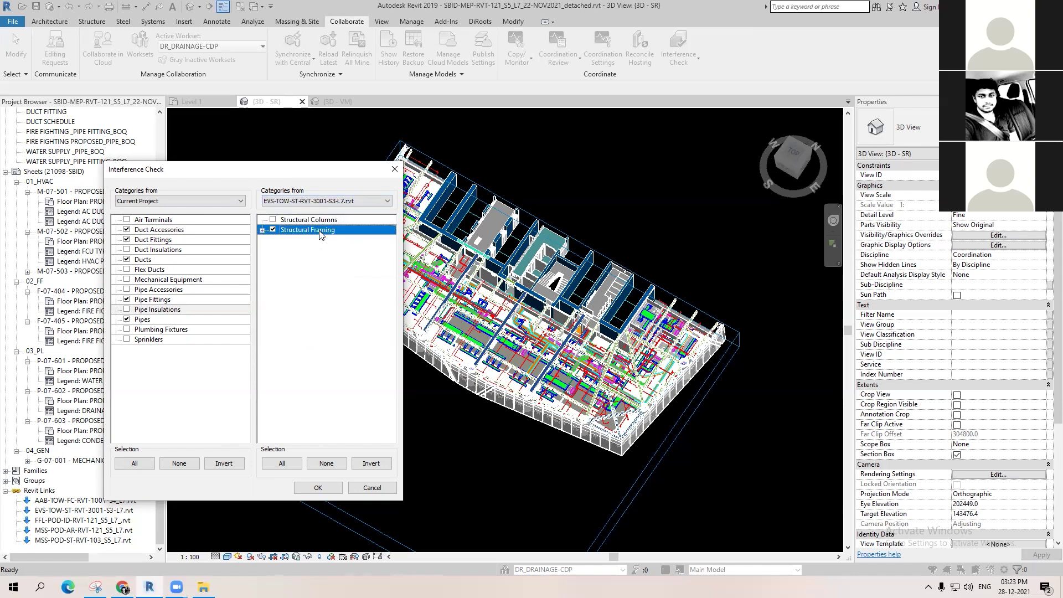
pyautogui.click(328, 224)
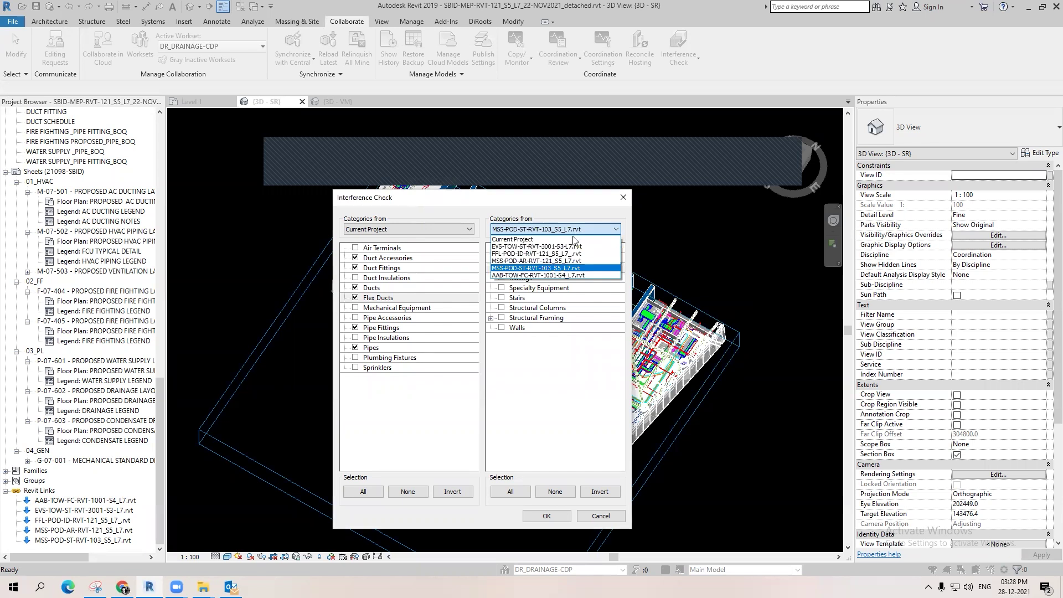
# Step: Cancel the interference check setup and identify which linked Revit model the beams at the building's corner belong to
pyautogui.click(564, 269)
pyautogui.press('Escape')
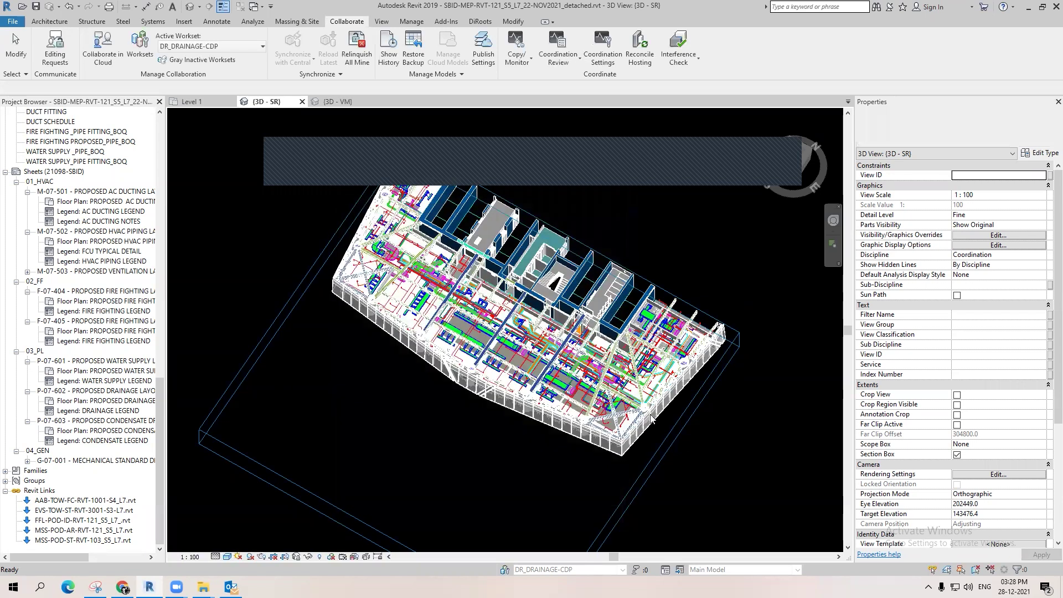
pyautogui.scroll(2, 634, 354)
pyautogui.scroll(5, 627, 360)
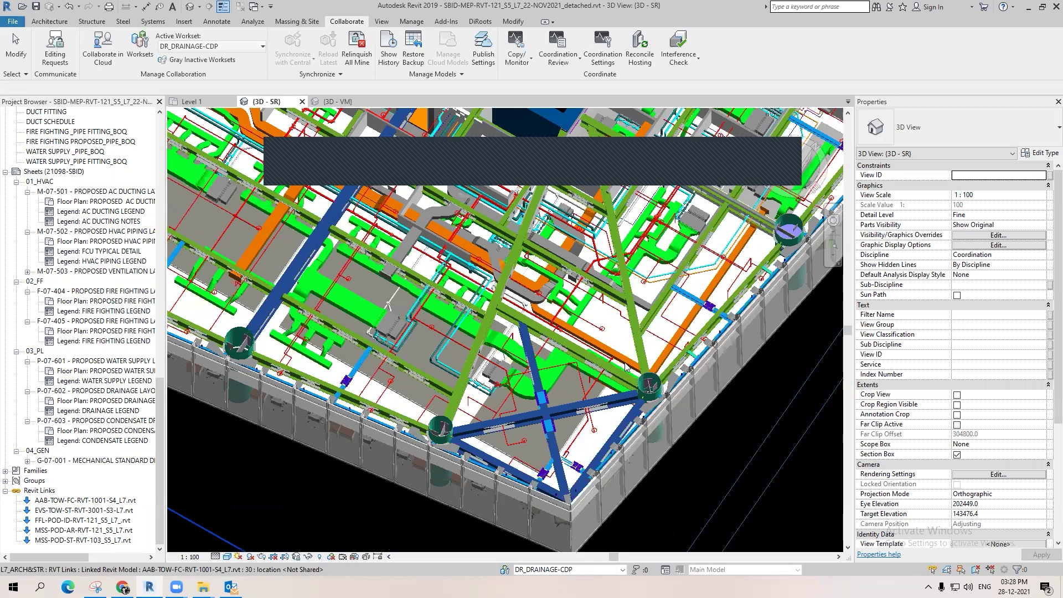
pyautogui.click(628, 346)
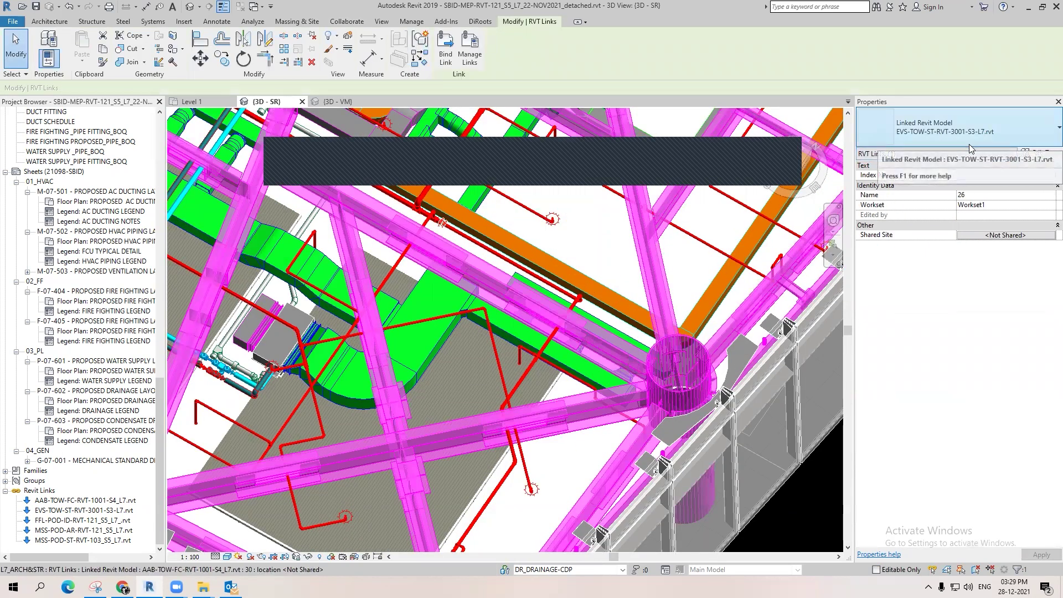
pyautogui.press('Escape')
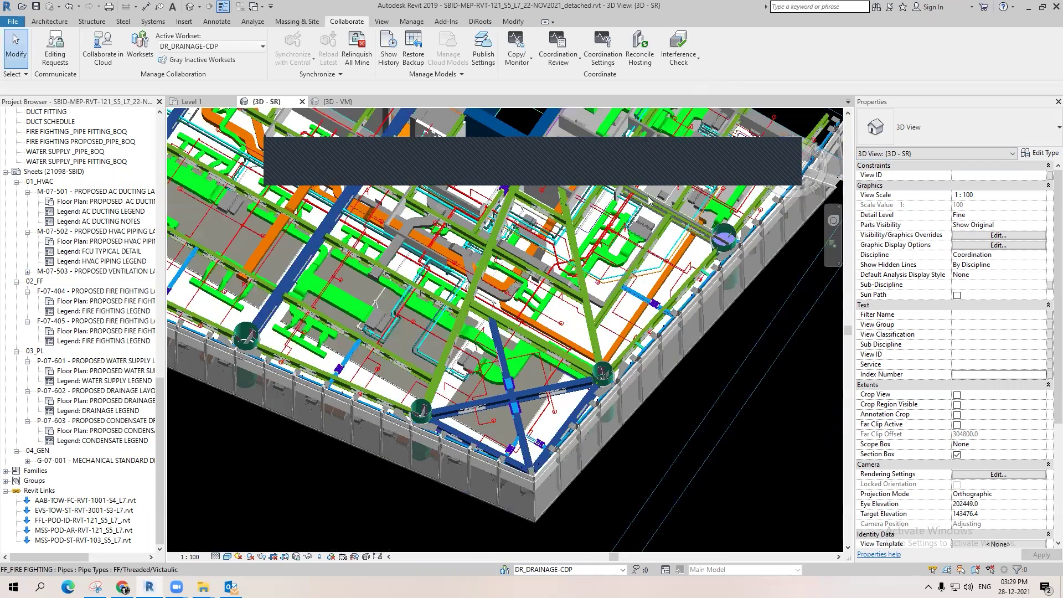
# Step: Start a new interference check with Duct Accessories, Duct Fittings, Ducts, Pipe Fittings and Pipes from the current project as the first set
pyautogui.click(678, 50)
pyautogui.click(693, 79)
pyautogui.click(388, 258)
pyautogui.click(387, 269)
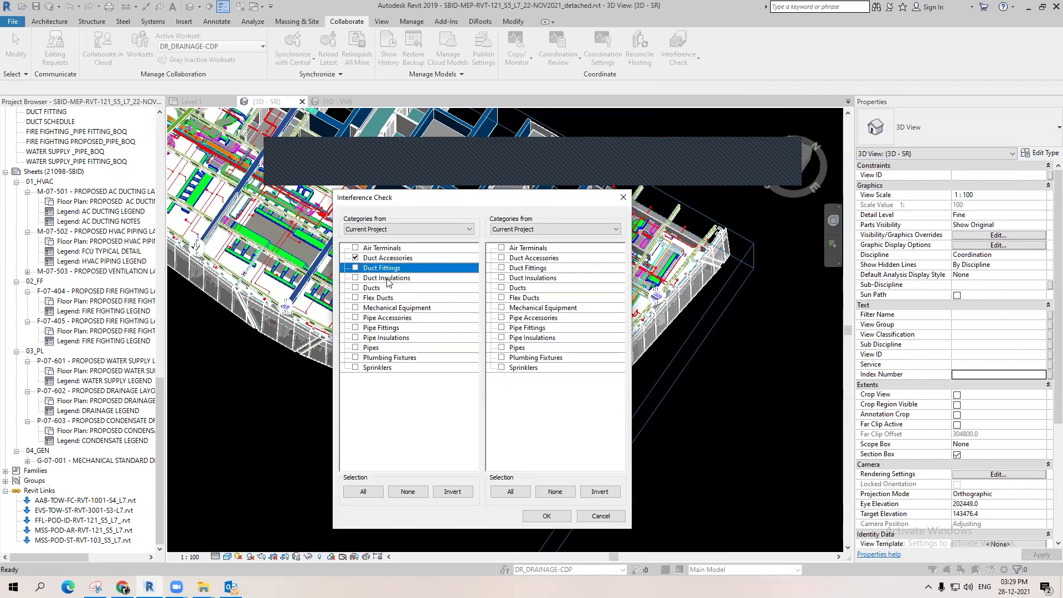
pyautogui.click(356, 288)
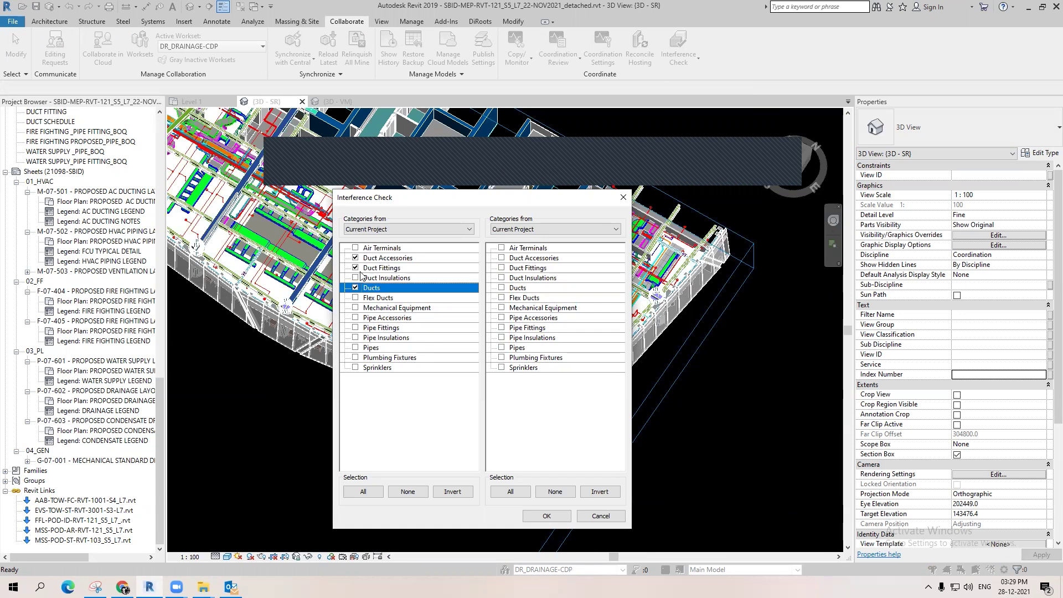
pyautogui.click(356, 328)
pyautogui.click(355, 348)
# Step: Set the second source to EVS-TOW-ST-RVT-3001-S3-L7.rvt with Structural Columns and Structural Framing, and run the check
pyautogui.click(546, 229)
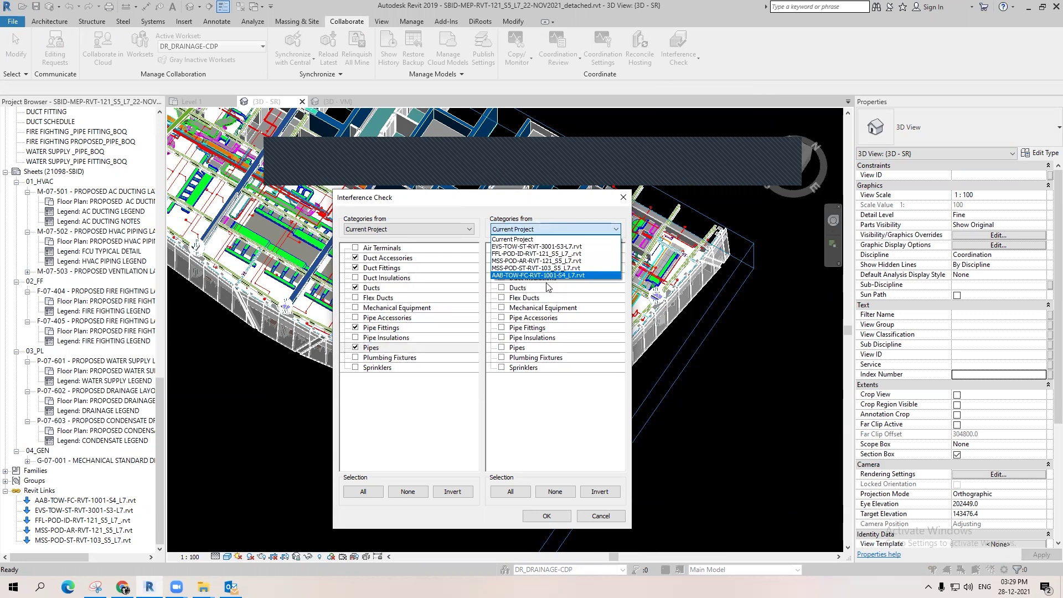
pyautogui.click(565, 246)
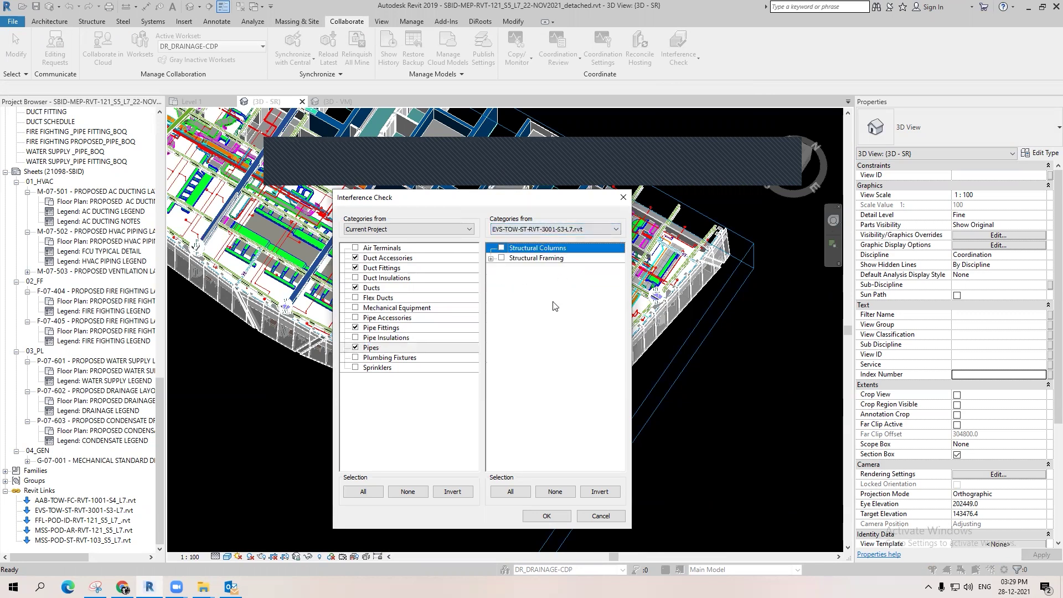
pyautogui.click(552, 249)
pyautogui.click(551, 258)
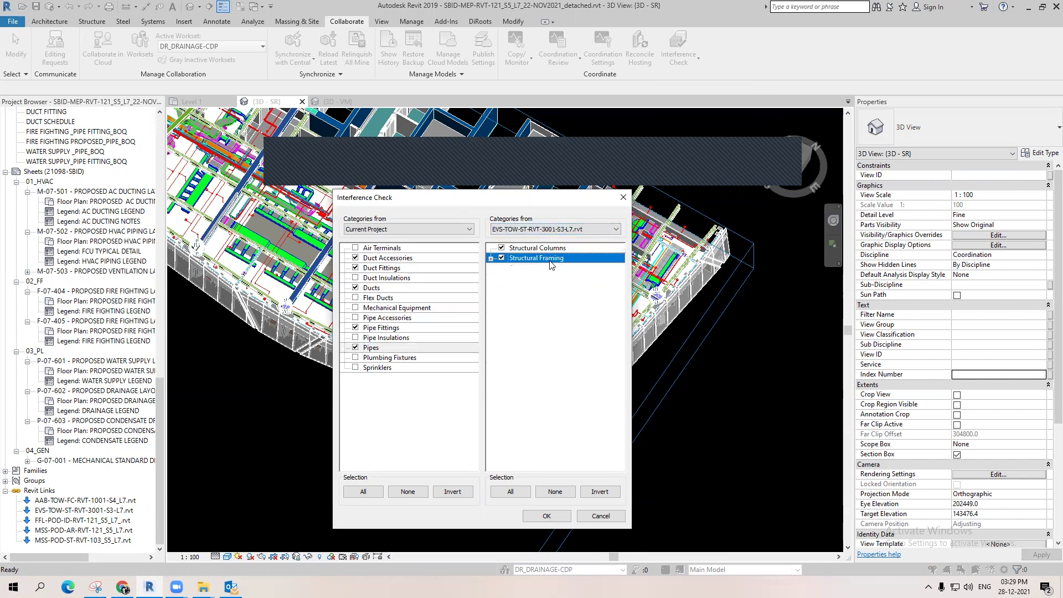
pyautogui.click(543, 516)
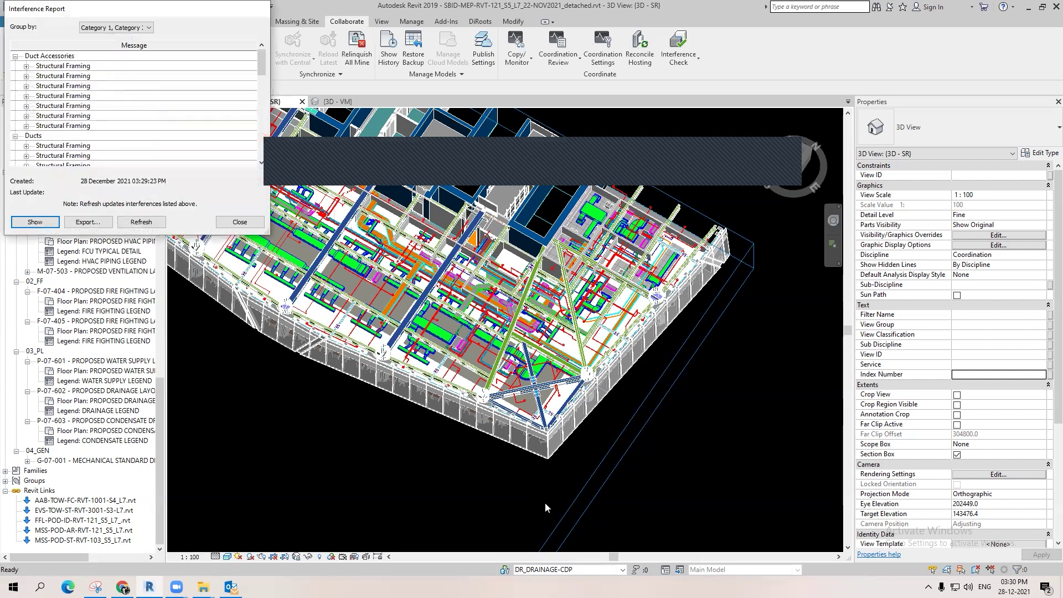
# Step: Enlarge the Interference Report, move it clear of the model, and inspect several Duct Accessories clashes with Structural Framing
pyautogui.moveTo(167, 14); pyautogui.dragTo(352, 159)
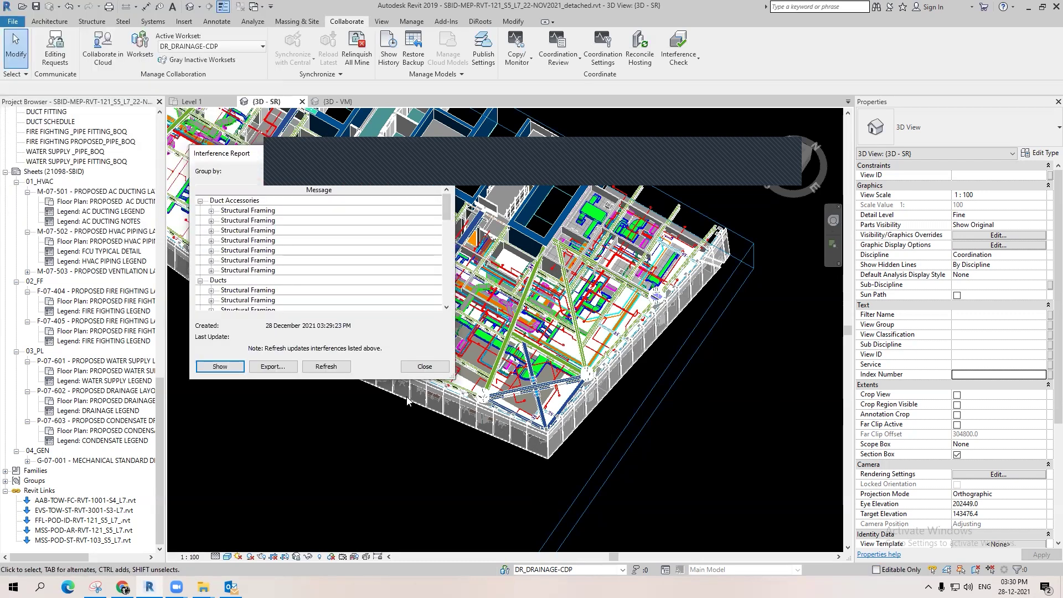
pyautogui.moveTo(387, 379); pyautogui.dragTo(387, 535)
pyautogui.scroll(-2, 372, 385)
pyautogui.scroll(2, 372, 384)
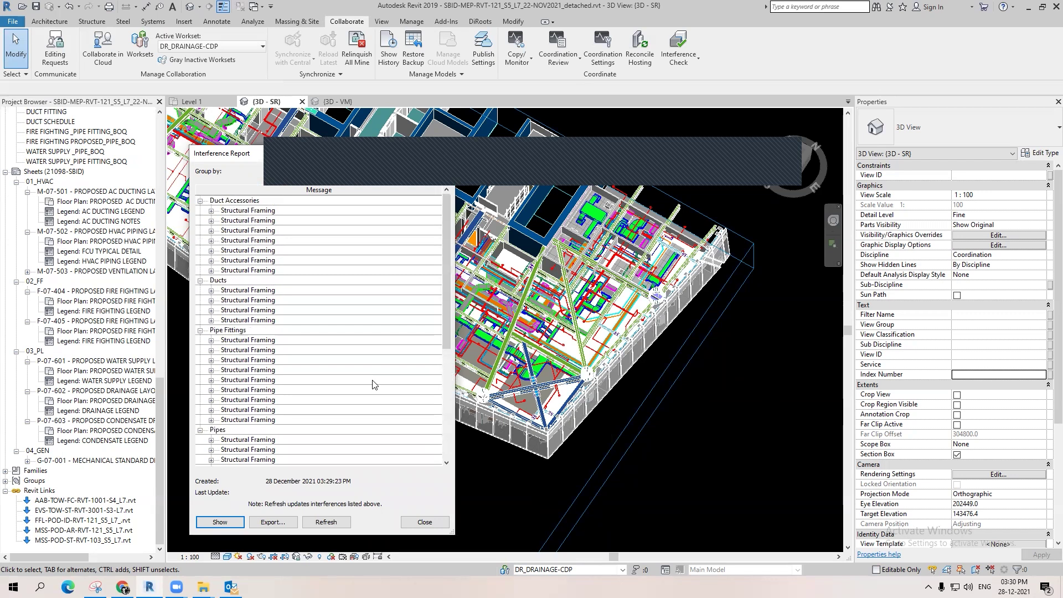
pyautogui.click(259, 220)
pyautogui.click(258, 241)
pyautogui.click(260, 270)
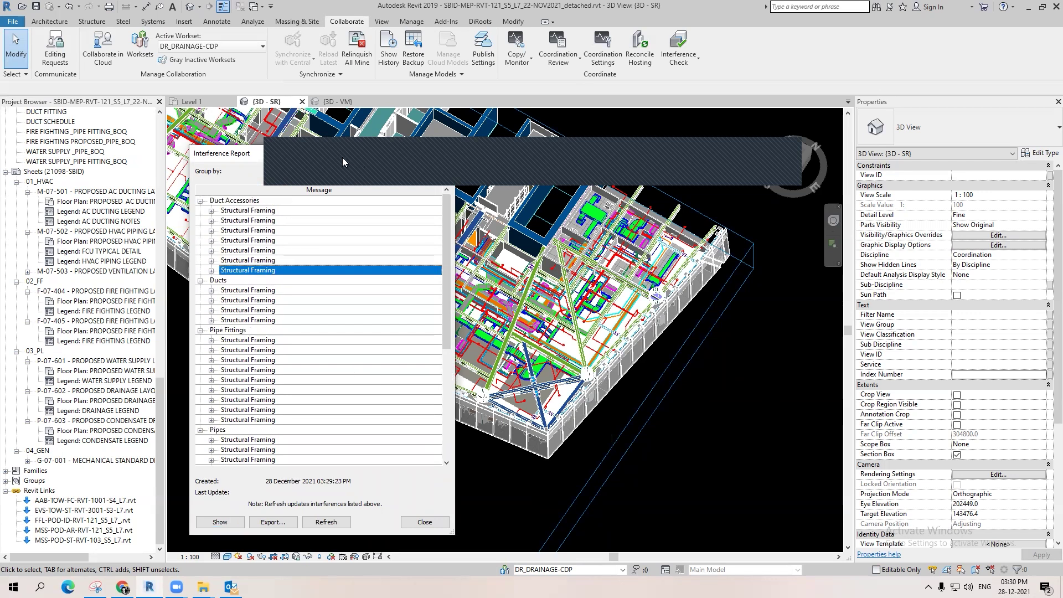
pyautogui.moveTo(348, 162); pyautogui.dragTo(982, 151)
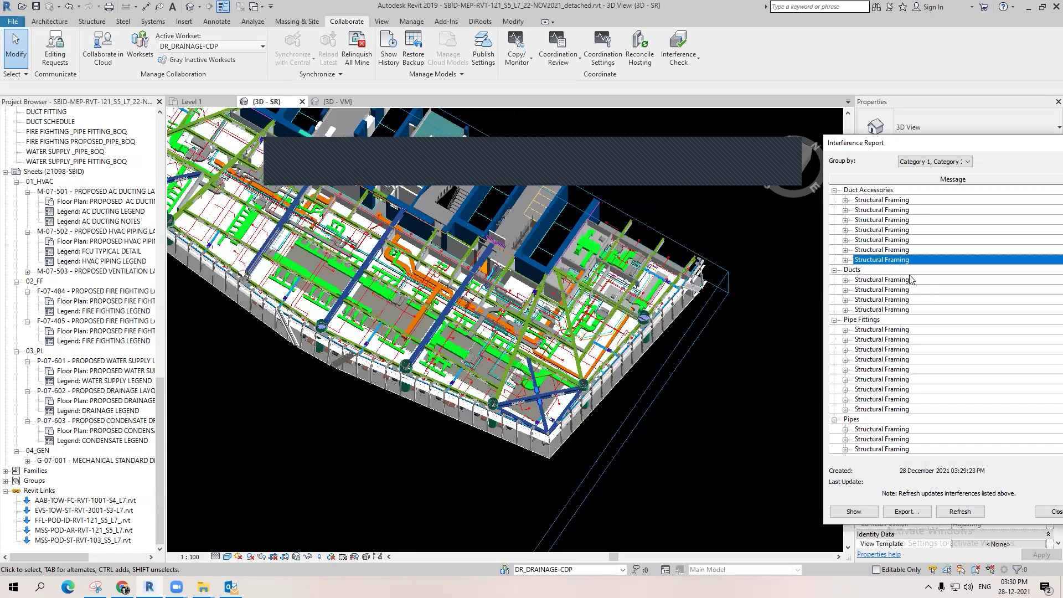
pyautogui.click(887, 231)
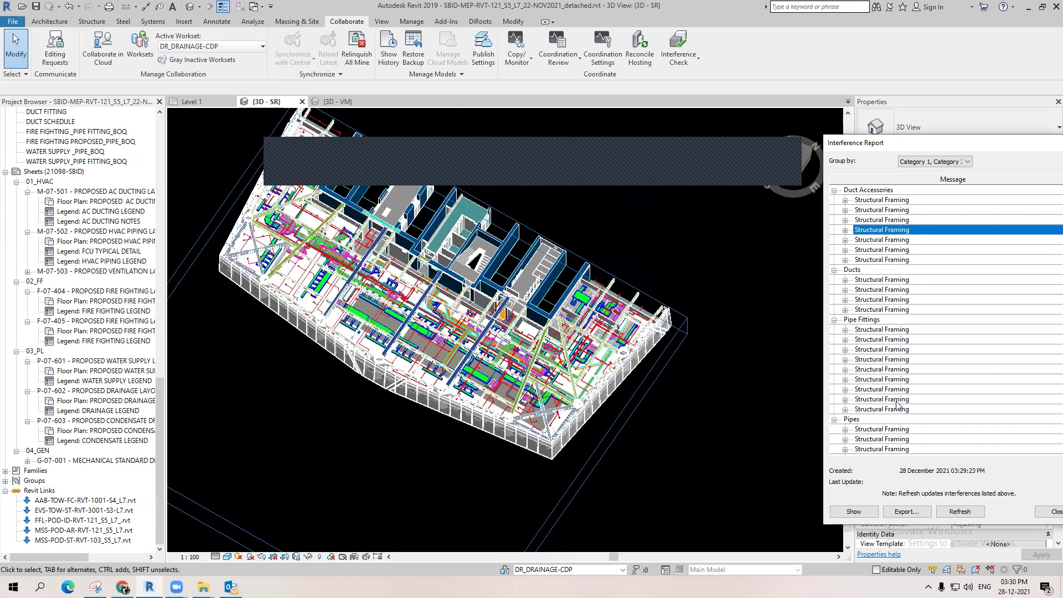
# Step: Go through the Pipe Fittings clashes with Structural Framing in the report, highlighting each one in the model
pyautogui.click(901, 357)
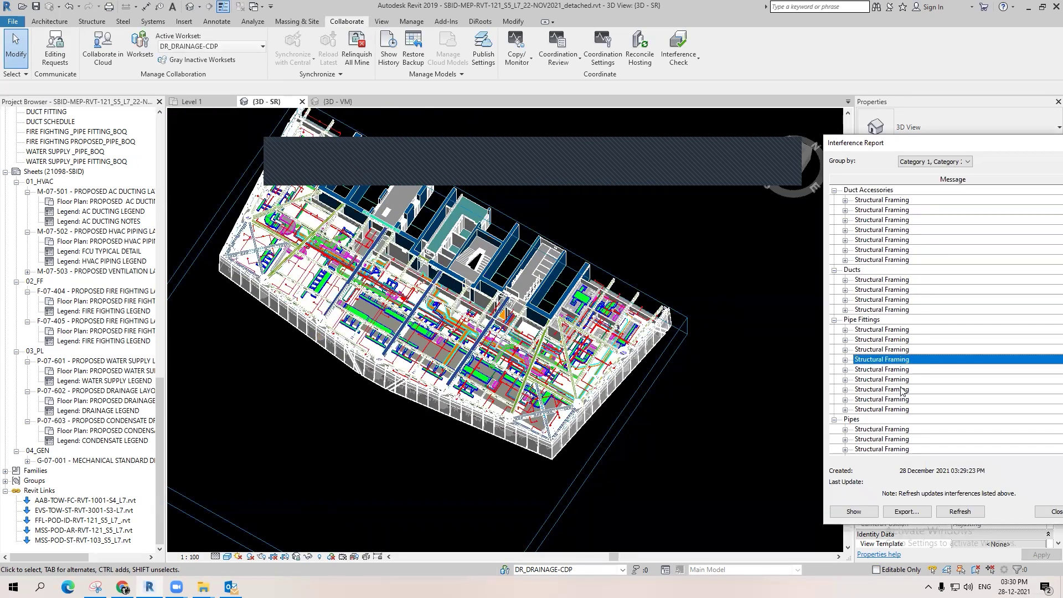
pyautogui.click(905, 387)
pyautogui.click(905, 370)
pyautogui.click(907, 391)
pyautogui.click(907, 409)
pyautogui.click(907, 390)
pyautogui.click(907, 380)
pyautogui.click(907, 360)
pyautogui.click(907, 350)
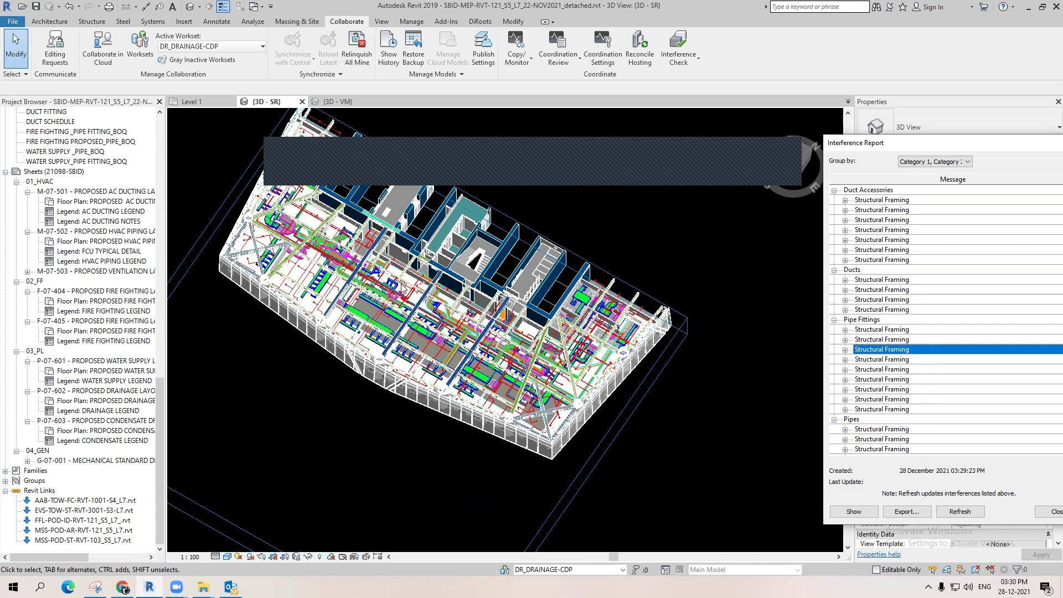
# Step: Examine the third Pipe Fittings clash with Structural Framing up close in the 3D view
pyautogui.scroll(2, 417, 287)
pyautogui.scroll(3, 417, 285)
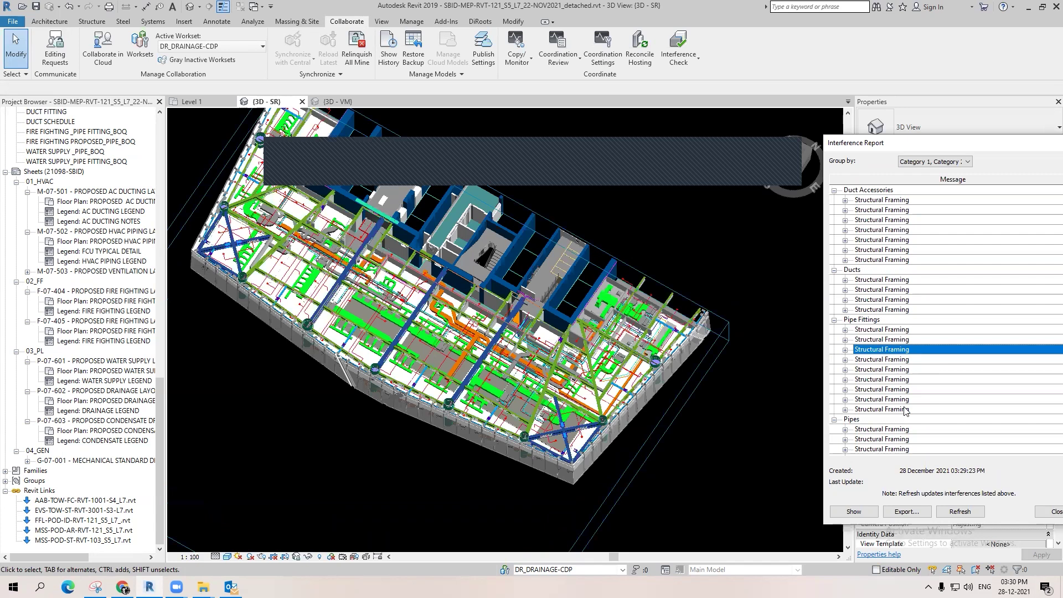
pyautogui.click(909, 350)
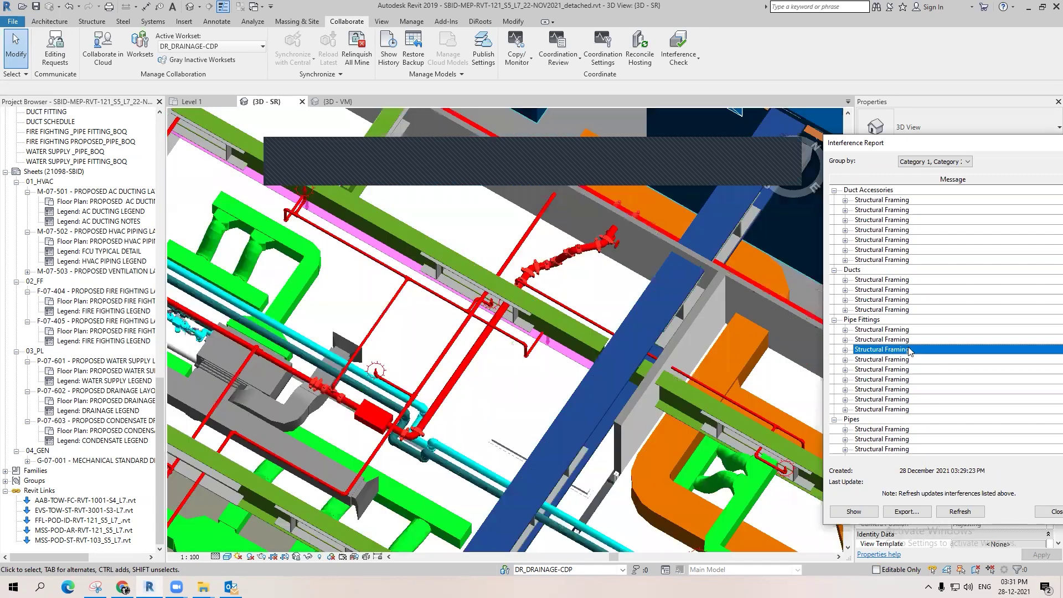
pyautogui.scroll(1, 283, 187)
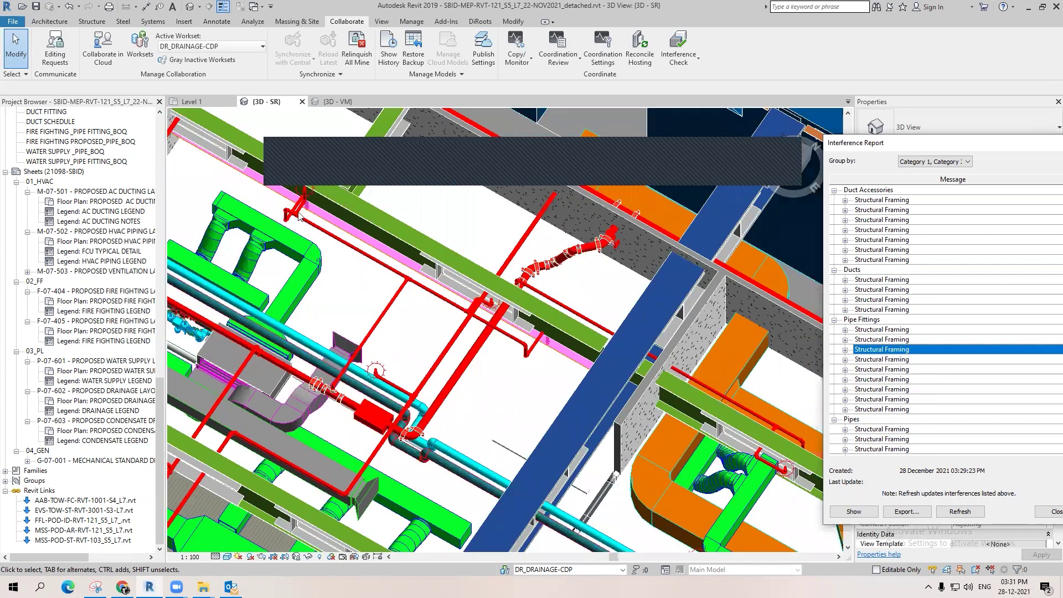
pyautogui.scroll(1, 373, 196)
pyautogui.scroll(2, 373, 196)
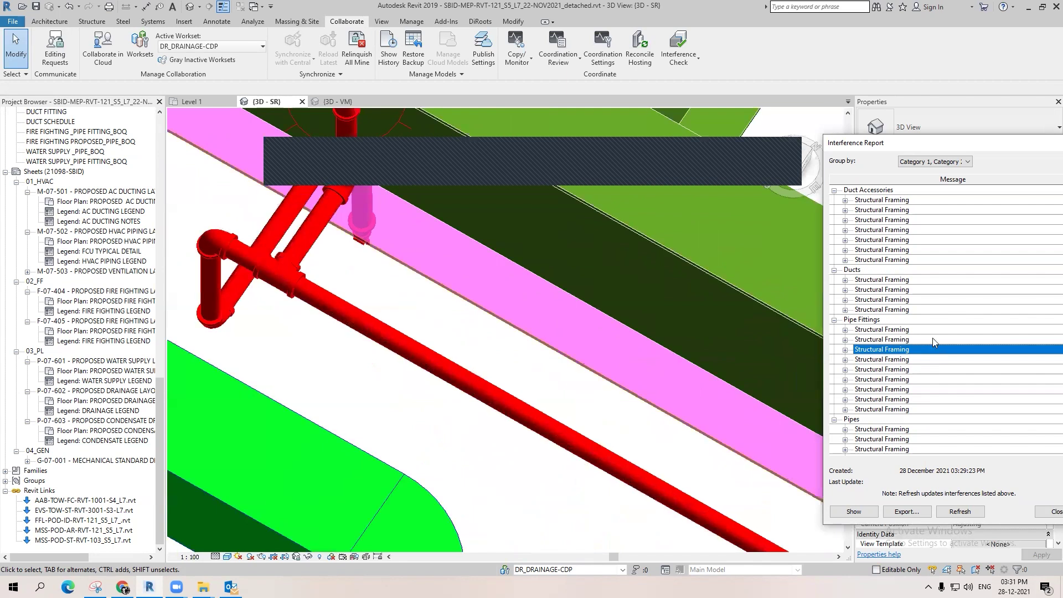
pyautogui.scroll(-2, 508, 291)
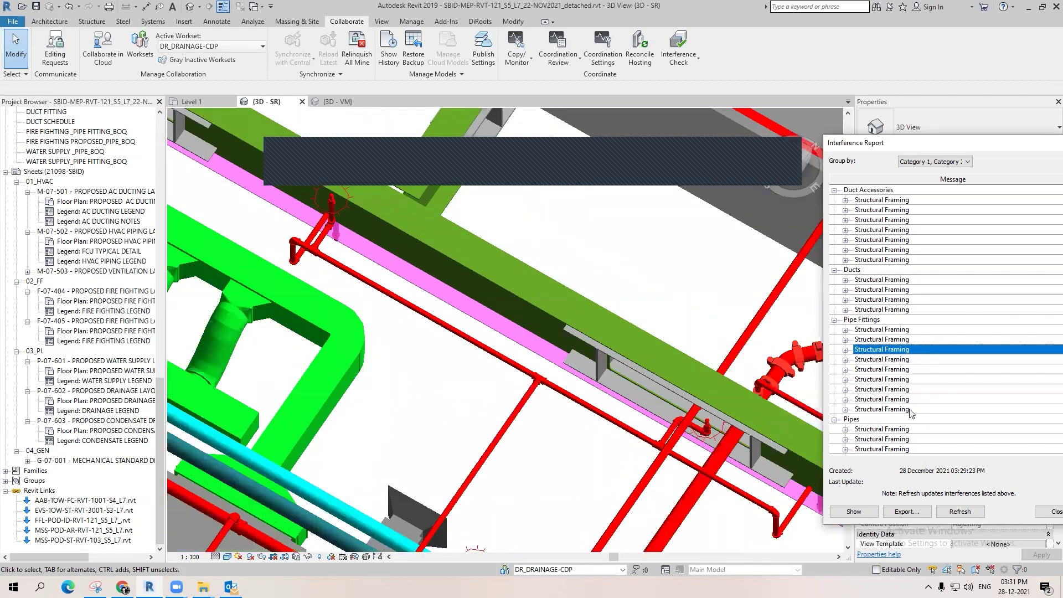
pyautogui.scroll(-1, 446, 339)
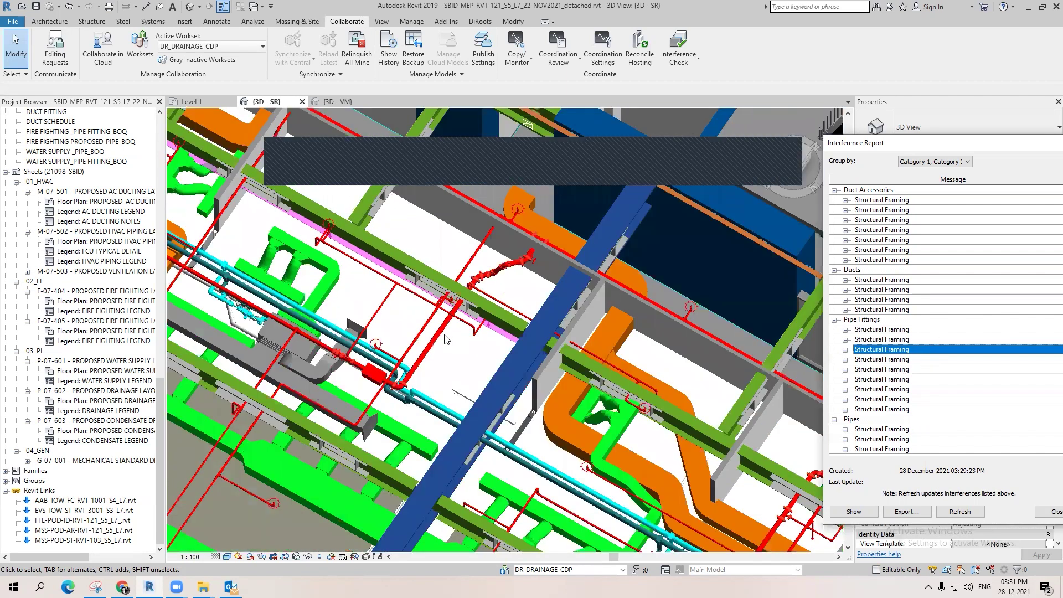
pyautogui.scroll(-1, 447, 338)
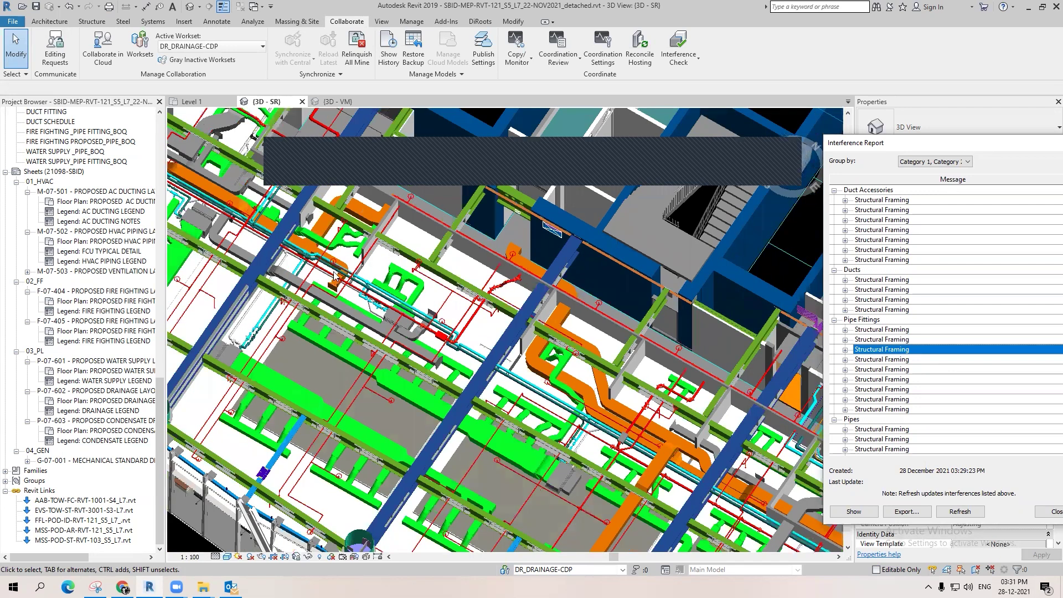
pyautogui.scroll(-1, 286, 329)
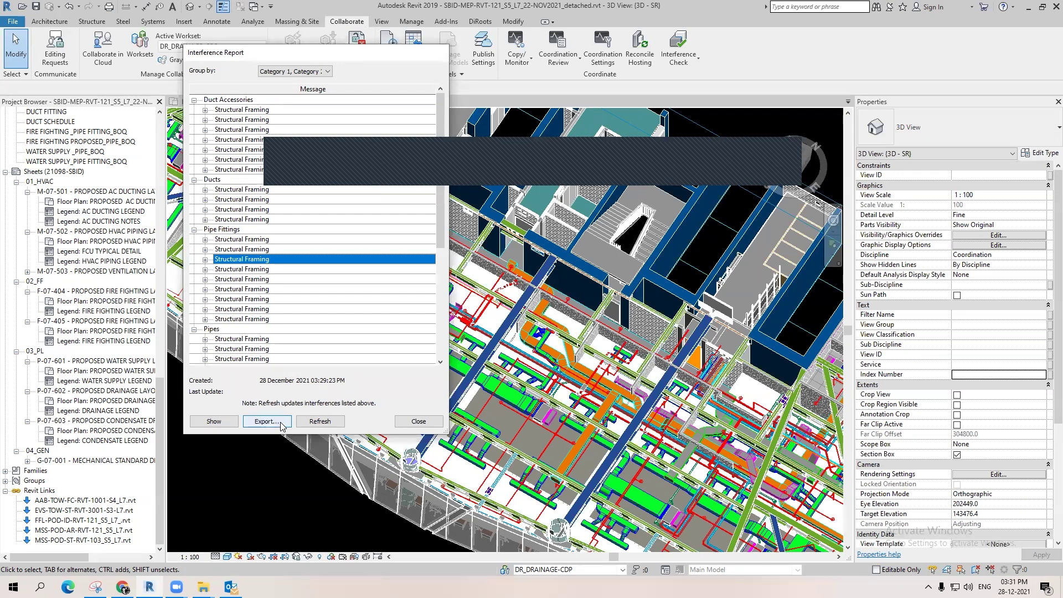
# Step: Export the interference report as an HTML file named MEP VS ST to Local Disk (D:), and close the report
pyautogui.click(267, 422)
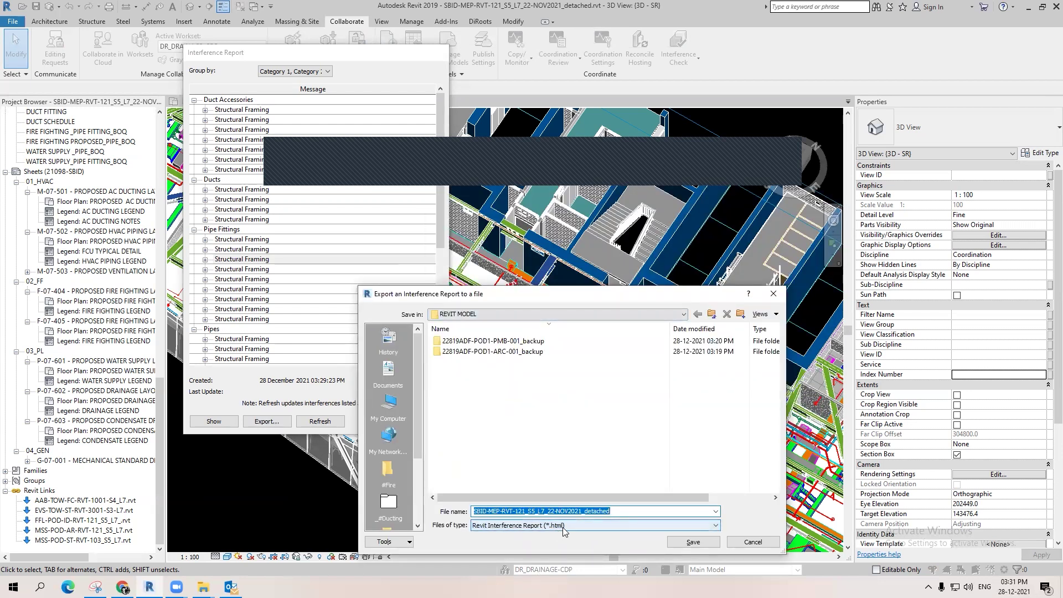
pyautogui.click(389, 407)
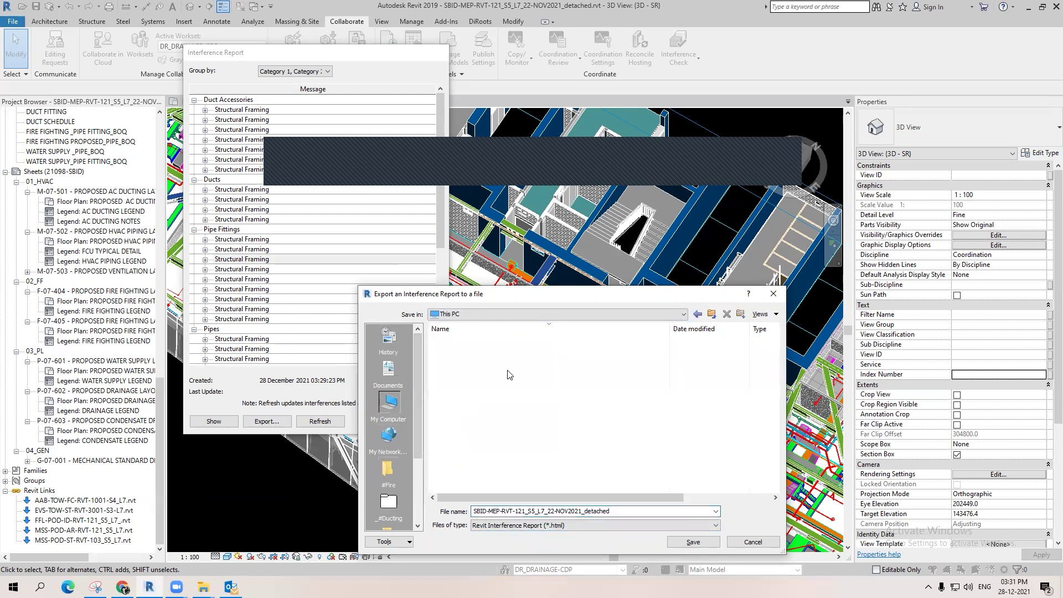
pyautogui.click(482, 474)
pyautogui.doubleClick(483, 467)
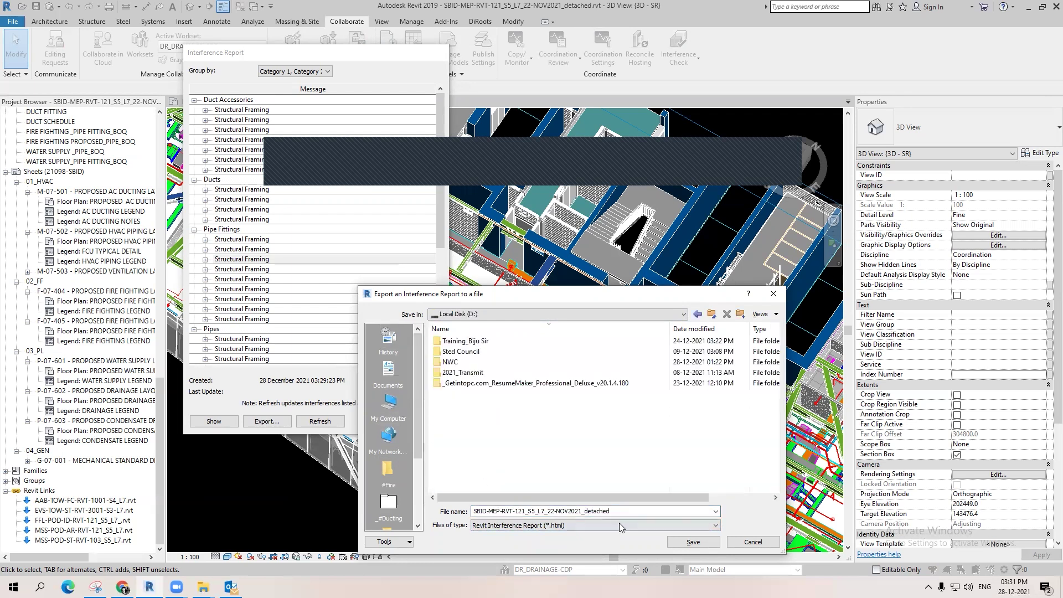
pyautogui.write('MEP VS ST')
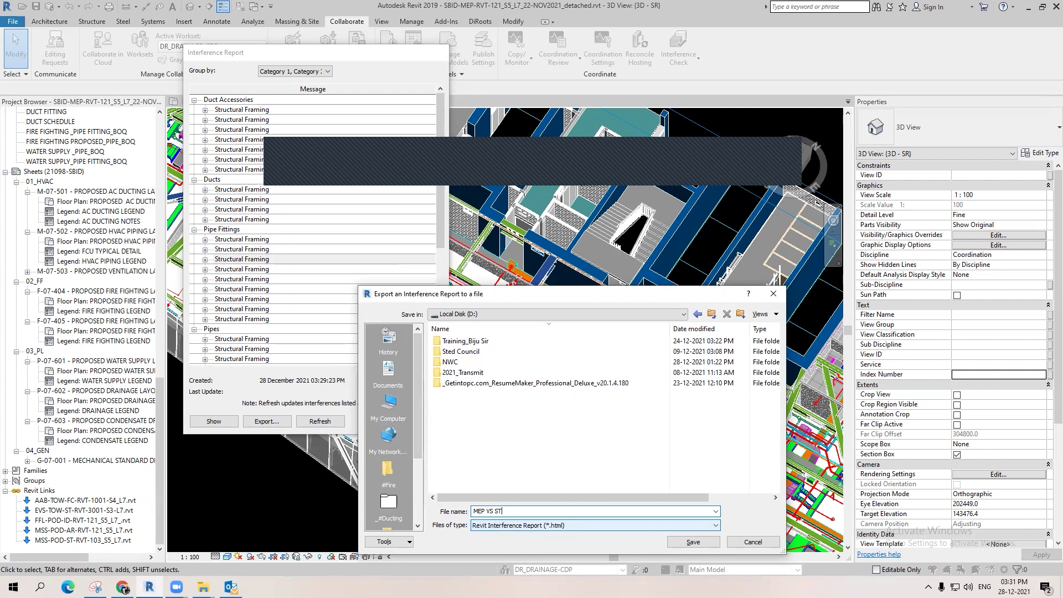
pyautogui.click(694, 542)
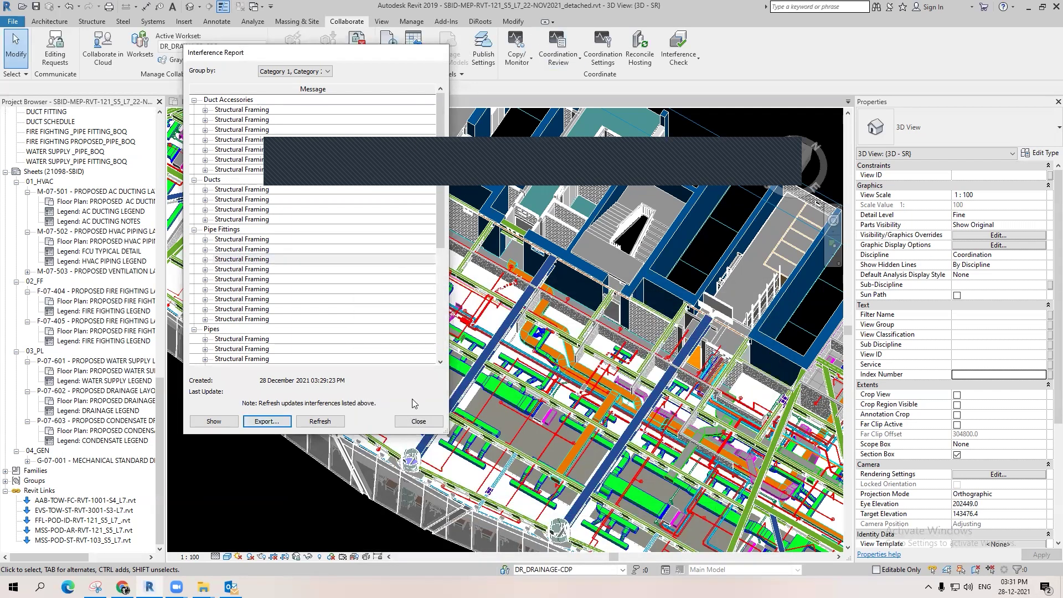
pyautogui.click(419, 421)
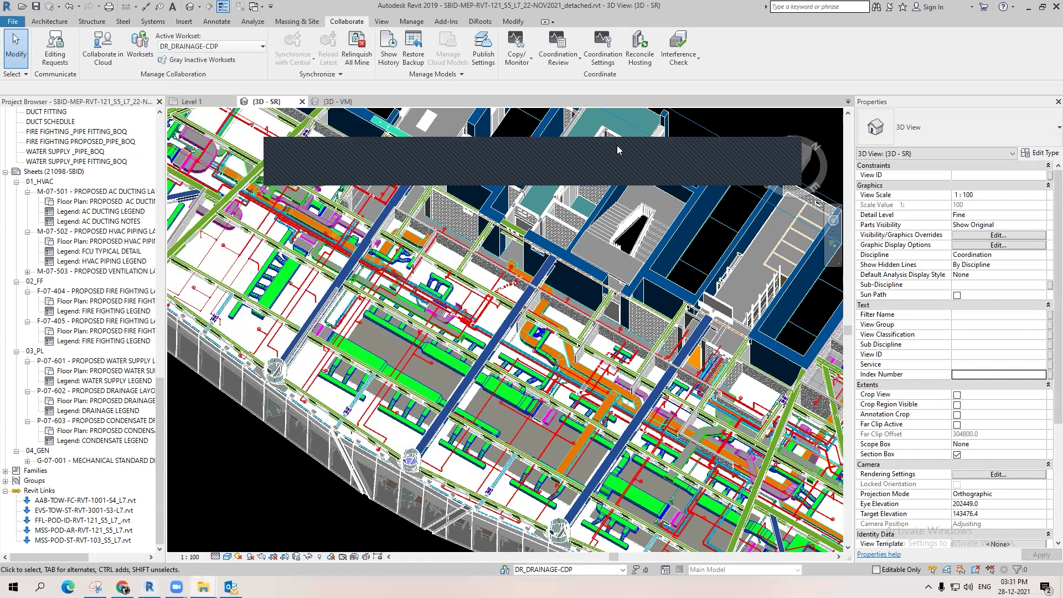
# Step: Open MEP VS ST.html from Local Disk (D:) in File Explorer and review the listed clashes in a maximized browser window
pyautogui.click(203, 587)
pyautogui.click(201, 195)
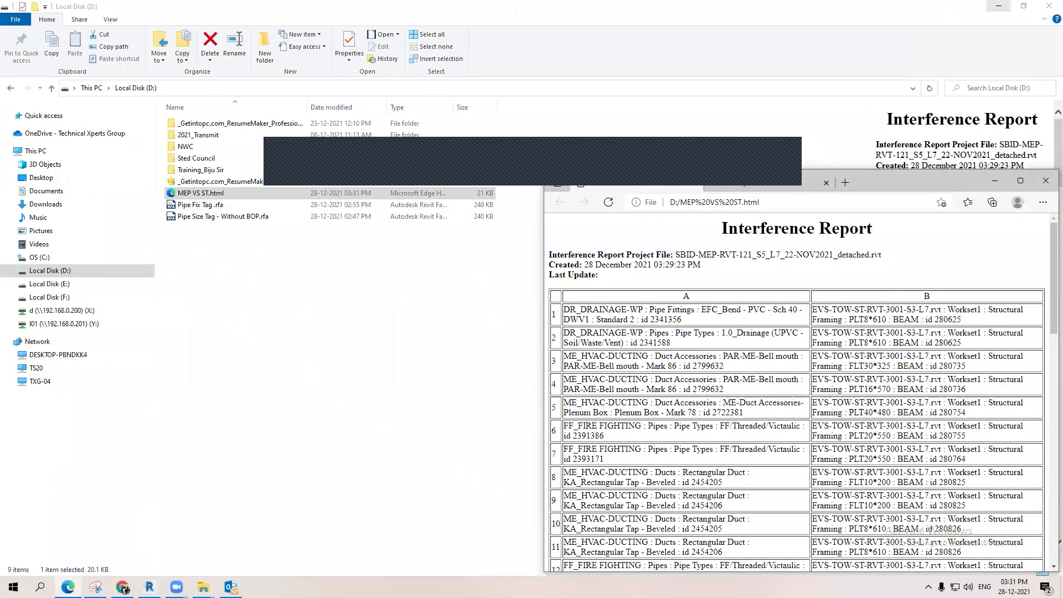
pyautogui.click(998, 6)
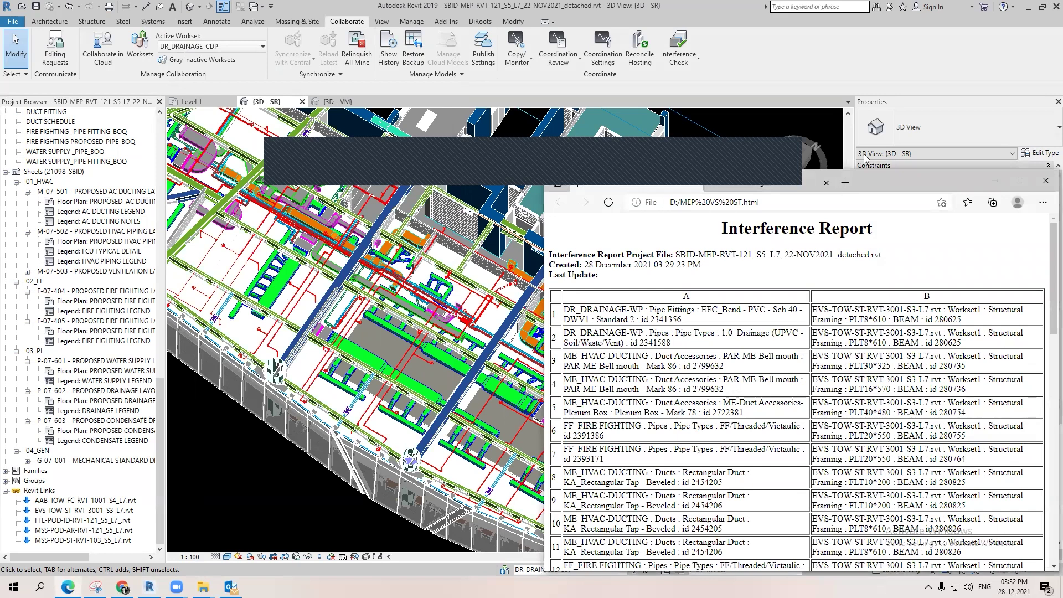
pyautogui.moveTo(868, 177); pyautogui.dragTo(605, 116)
pyautogui.click(757, 120)
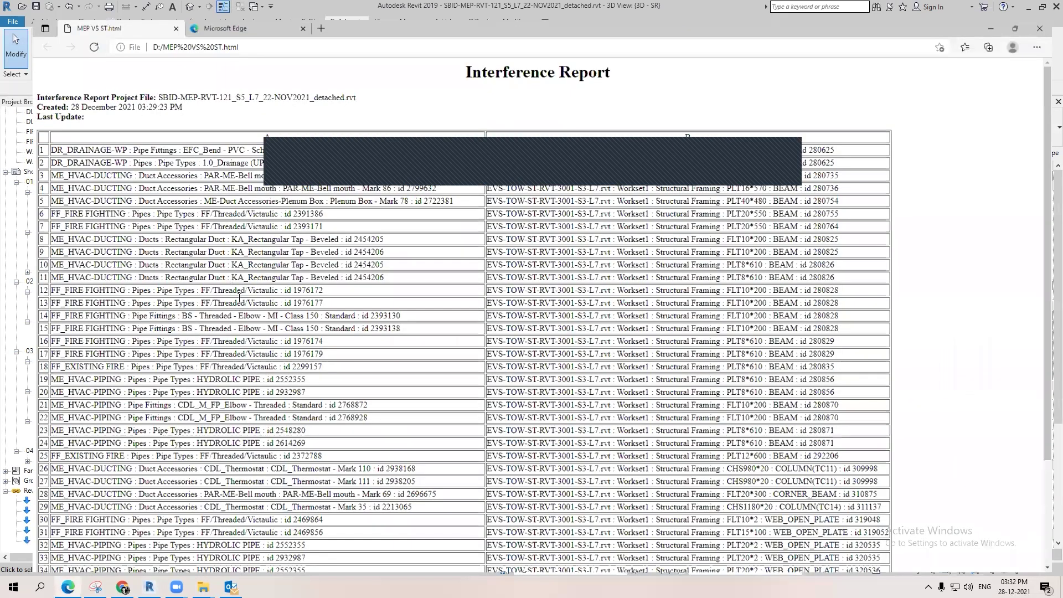
pyautogui.scroll(-3, 238, 294)
pyautogui.scroll(3, 239, 293)
pyautogui.scroll(-3, 120, 538)
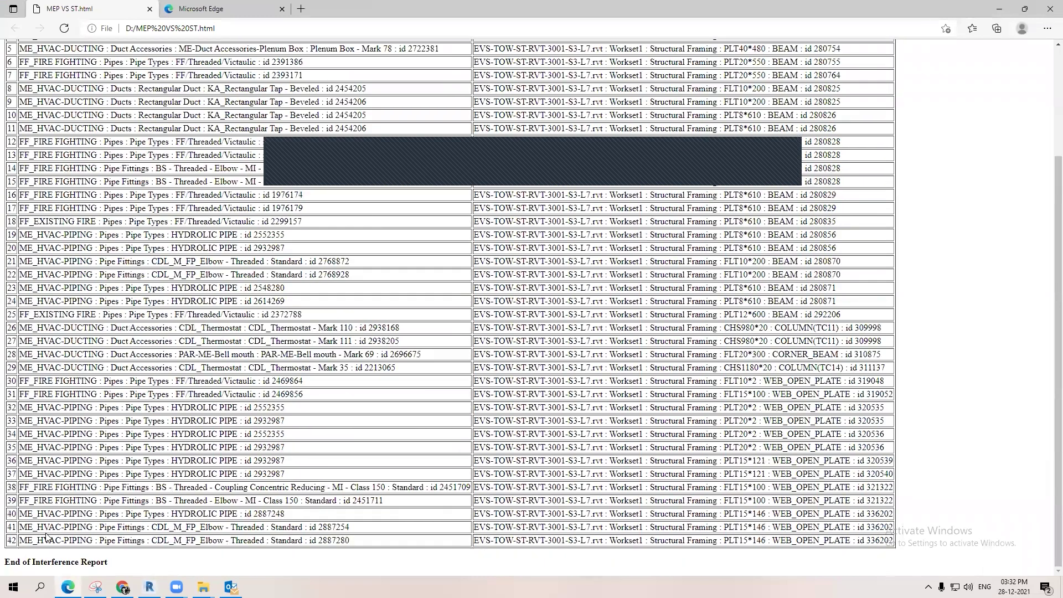
# Step: Review the clash list in the HTML report, mark the element ID in row 31, and return to the Revit 3D view
pyautogui.scroll(3, 111, 521)
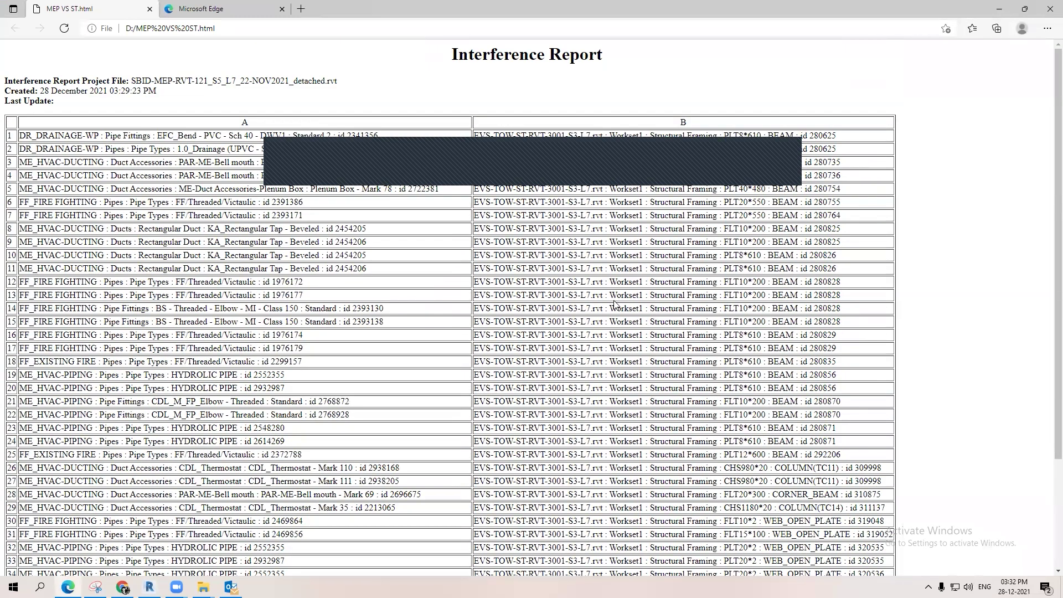
pyautogui.scroll(-3, 209, 539)
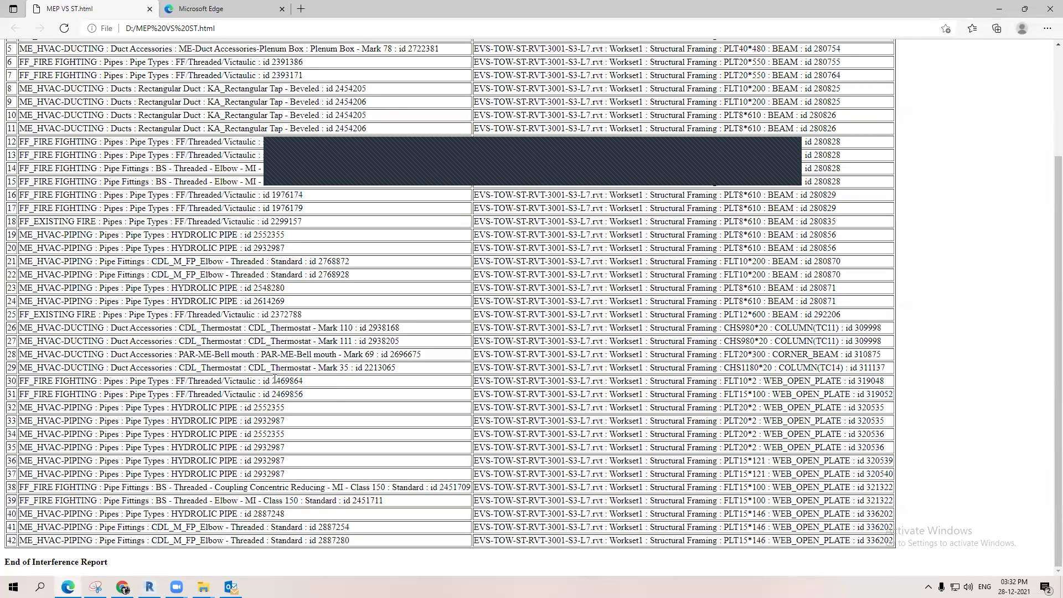
pyautogui.moveTo(312, 384)
pyautogui.mouseDown()
pyautogui.moveTo(271, 382)
pyautogui.moveTo(326, 399)
pyautogui.mouseUp()
pyautogui.hotkey('alt', 'Tab')
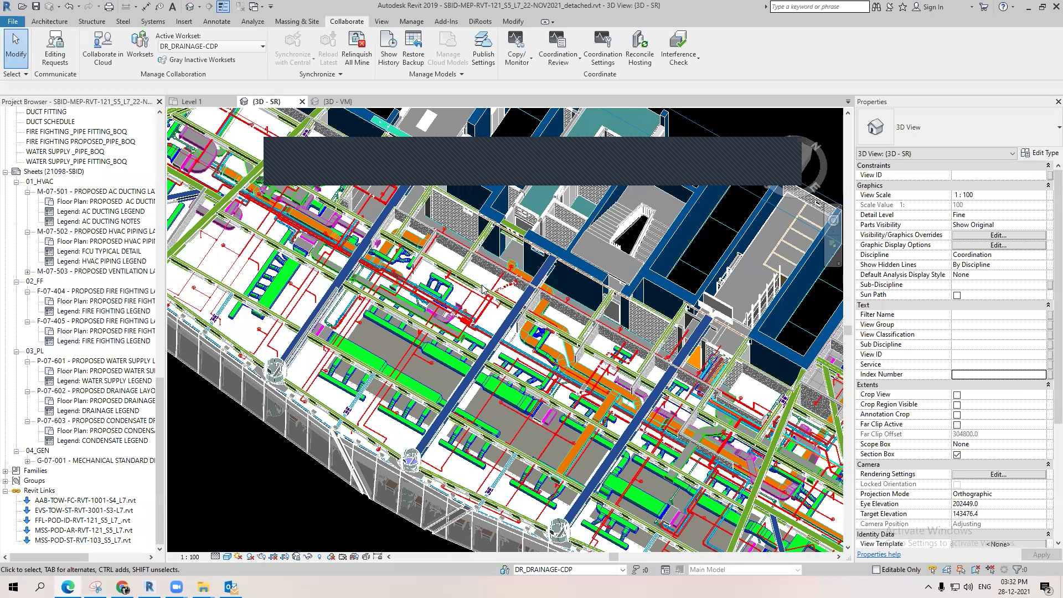
pyautogui.scroll(5, 482, 288)
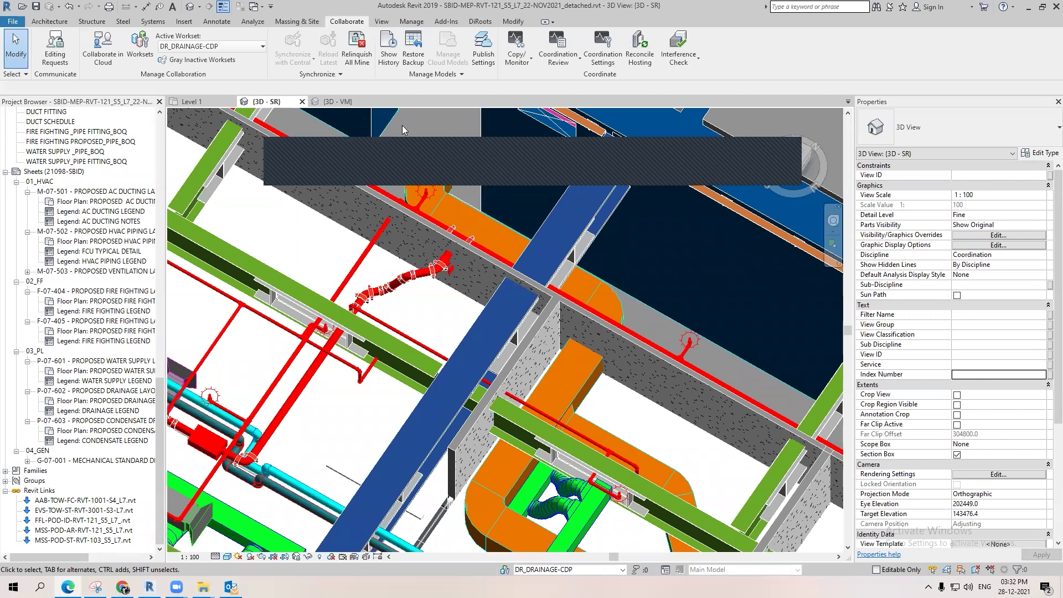
# Step: Copy element ID 2469856 of the fire fighting pipe in row 31 from the HTML report in the browser
pyautogui.hotkey('alt', 'Tab')
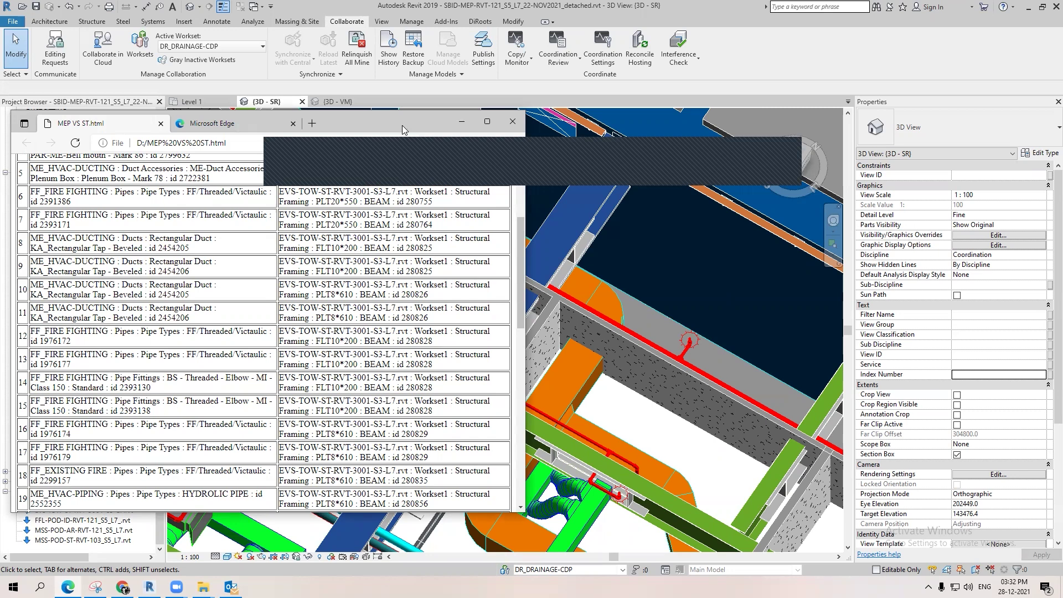
pyautogui.scroll(4, 212, 425)
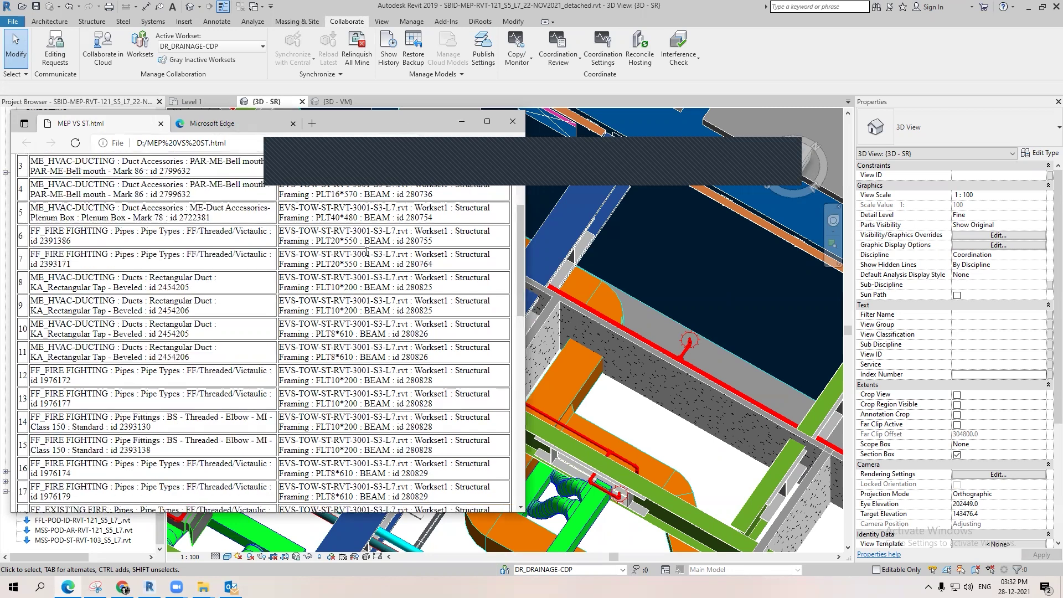
pyautogui.scroll(-7, 212, 426)
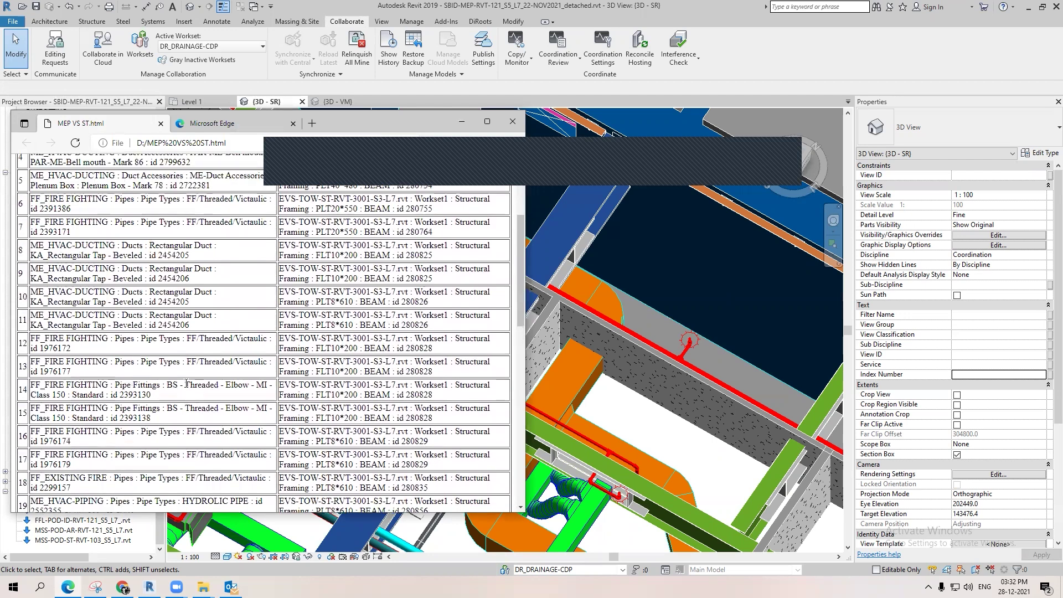
pyautogui.scroll(-1, 176, 437)
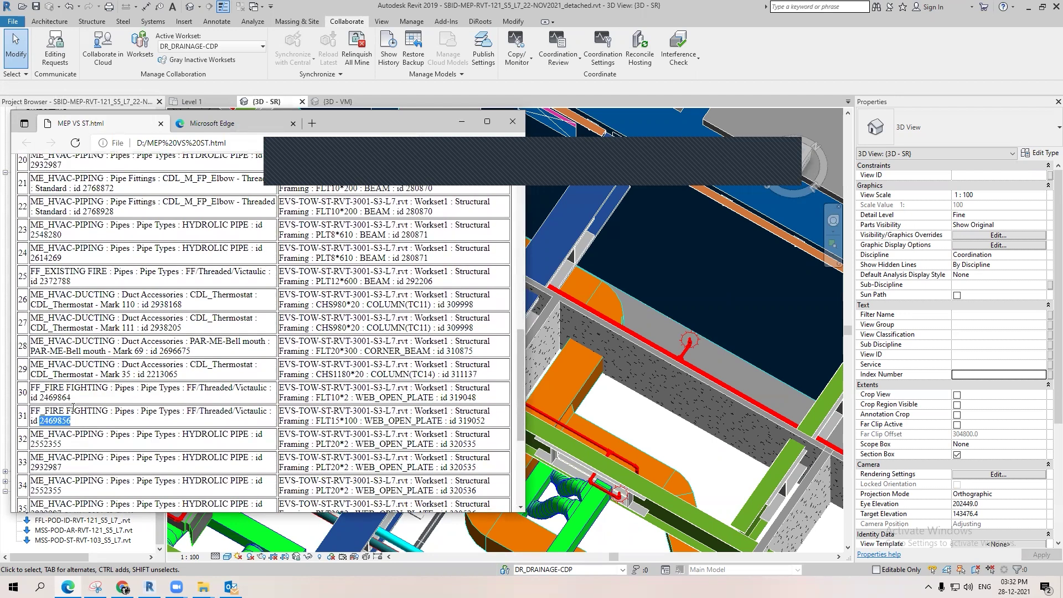
pyautogui.scroll(-2, 73, 408)
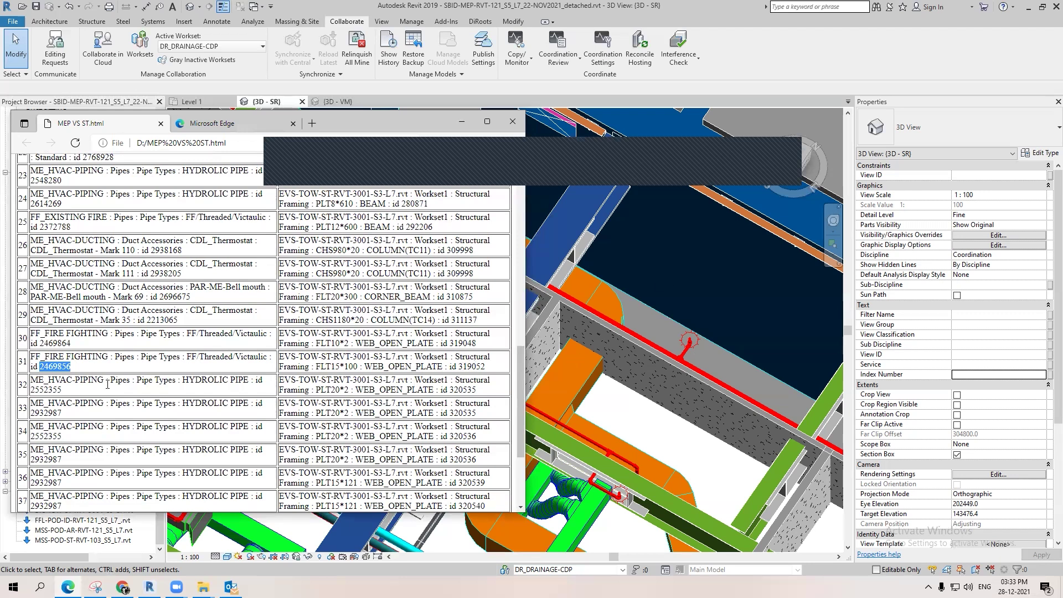
pyautogui.click(48, 368)
pyautogui.moveTo(40, 367); pyautogui.dragTo(82, 372)
pyautogui.hotkey('ctrl', 'c')
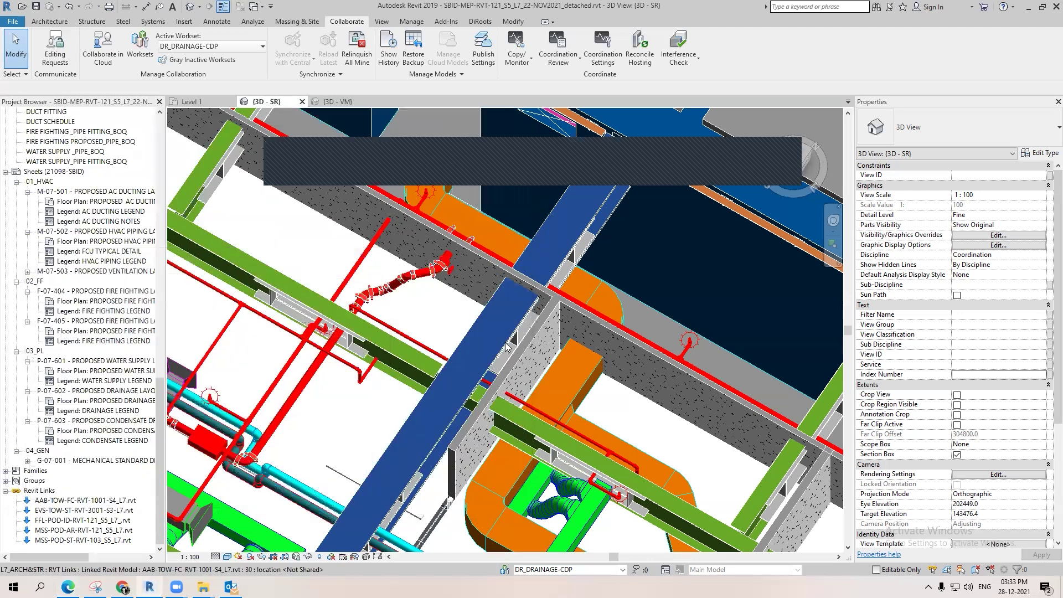
# Step: Select the pipe with ID 2469856 in the Revit model using Select by ID
pyautogui.scroll(-2, 535, 223)
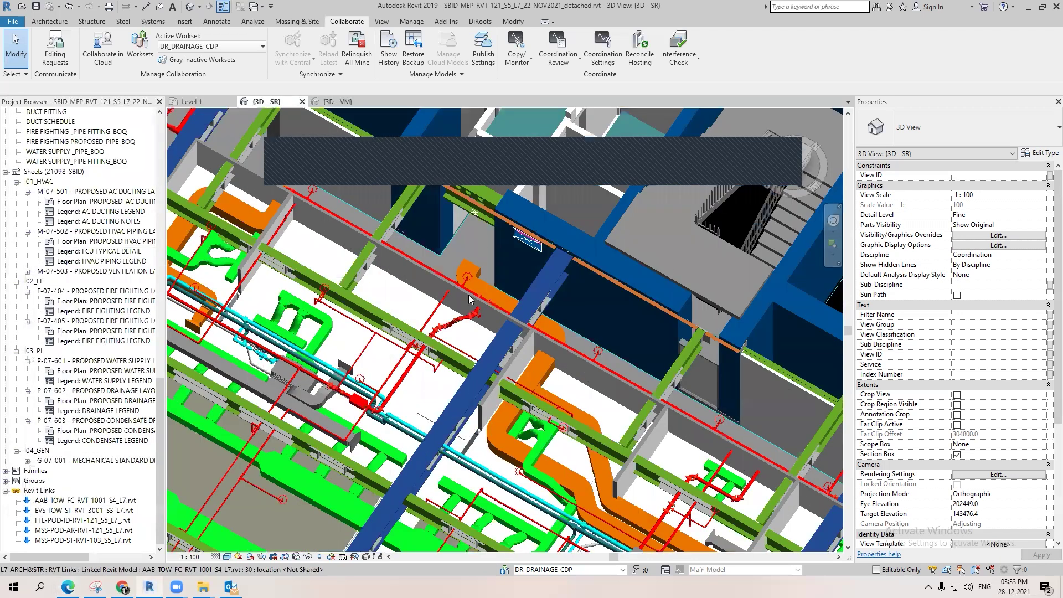
pyautogui.scroll(-7, 469, 294)
pyautogui.scroll(-1, 241, 133)
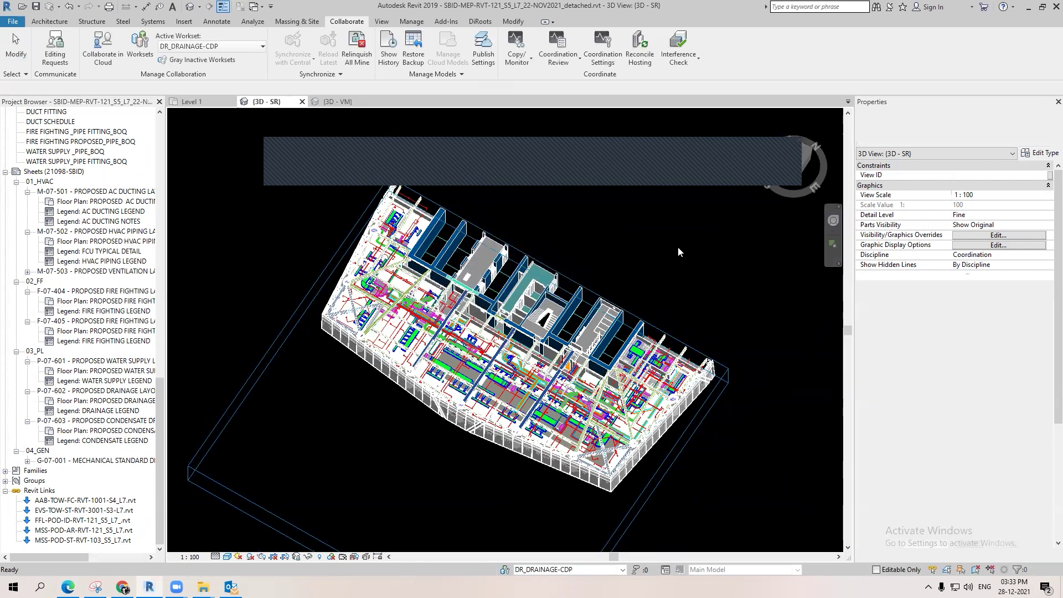
pyautogui.click(412, 21)
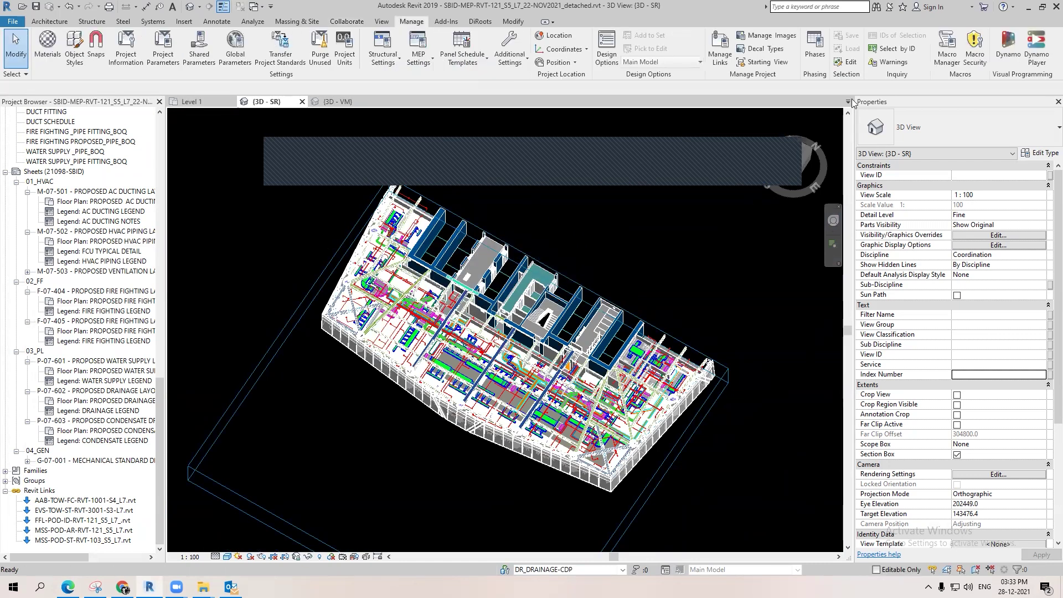
pyautogui.click(909, 49)
pyautogui.hotkey('ctrl', 'v')
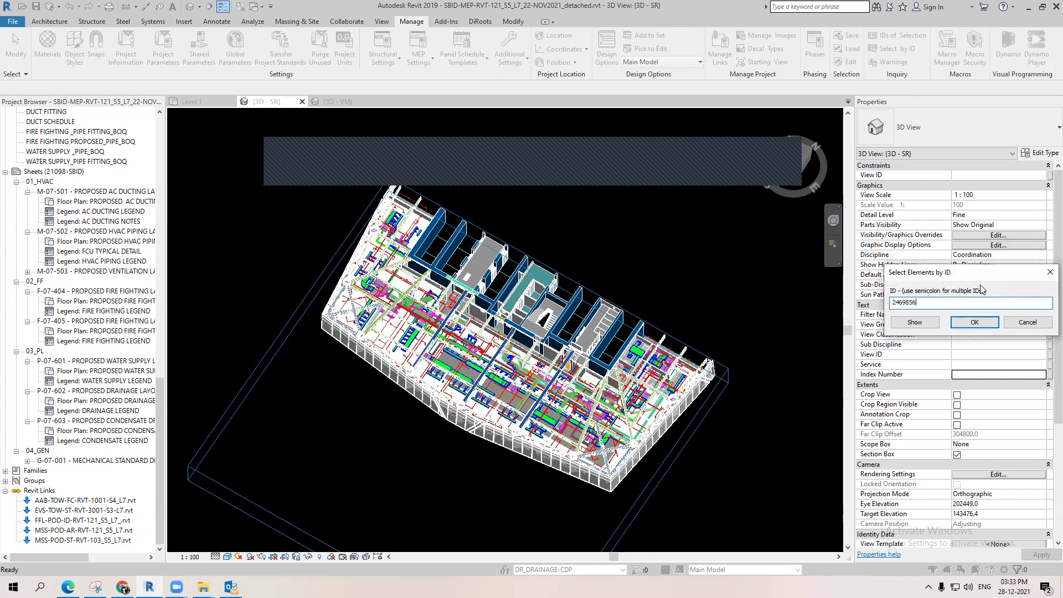
pyautogui.click(975, 322)
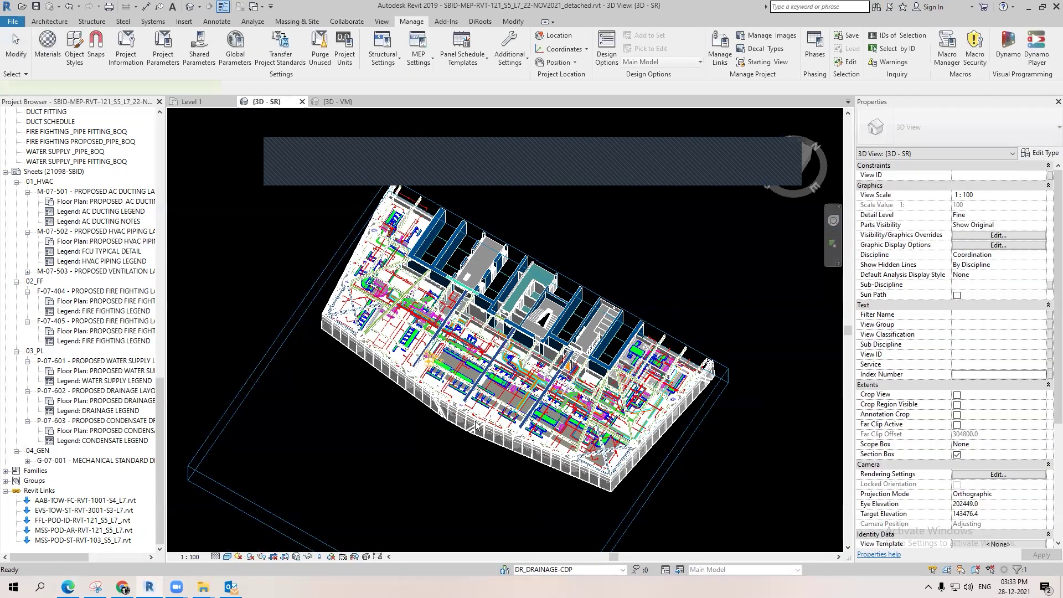
# Step: Examine the selected fire fighting pipe up close where it meets the steel beam's web opening plate
pyautogui.scroll(1, 441, 368)
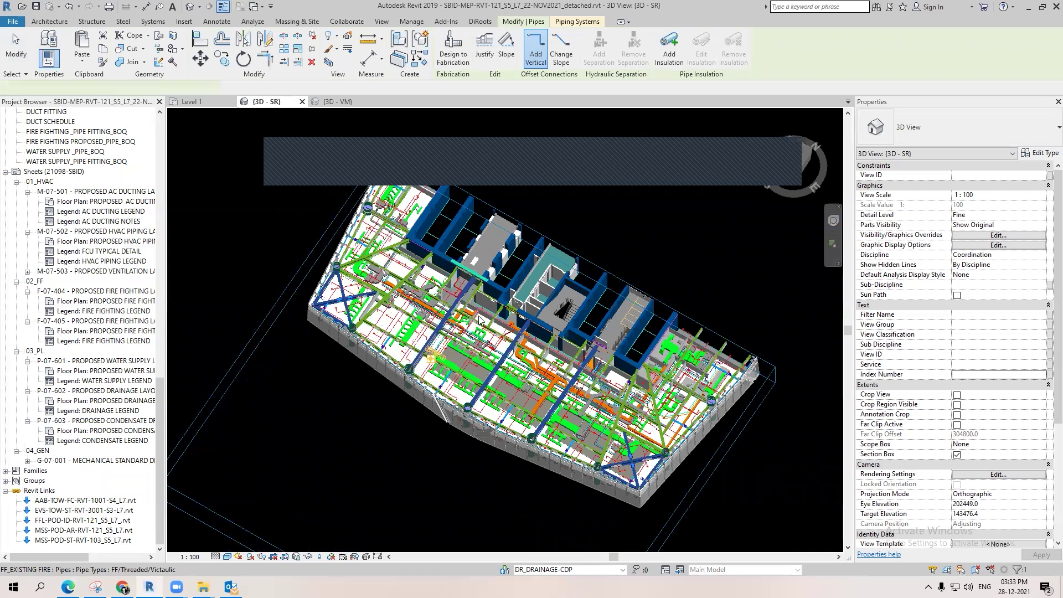
pyautogui.scroll(2, 481, 322)
pyautogui.scroll(2, 358, 259)
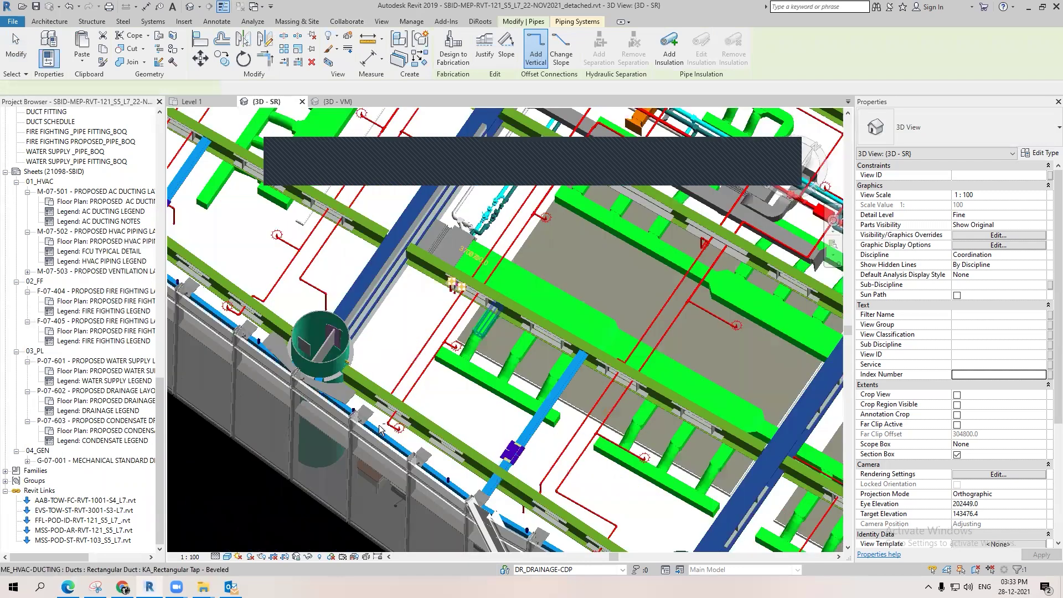
pyautogui.scroll(2, 402, 412)
pyautogui.scroll(3, 676, 372)
pyautogui.keyDown('shift'); pyautogui.moveTo(679, 316); pyautogui.dragTo(318, 188, button='middle'); pyautogui.keyUp('shift')
pyautogui.scroll(3, 339, 202)
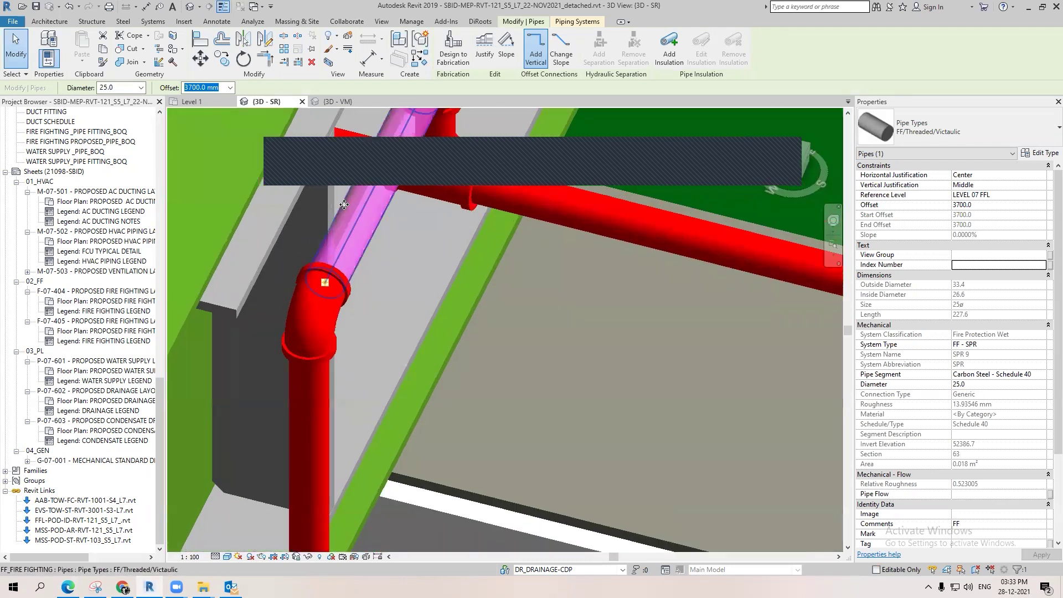
pyautogui.scroll(-5, 343, 208)
pyautogui.scroll(-2, 349, 222)
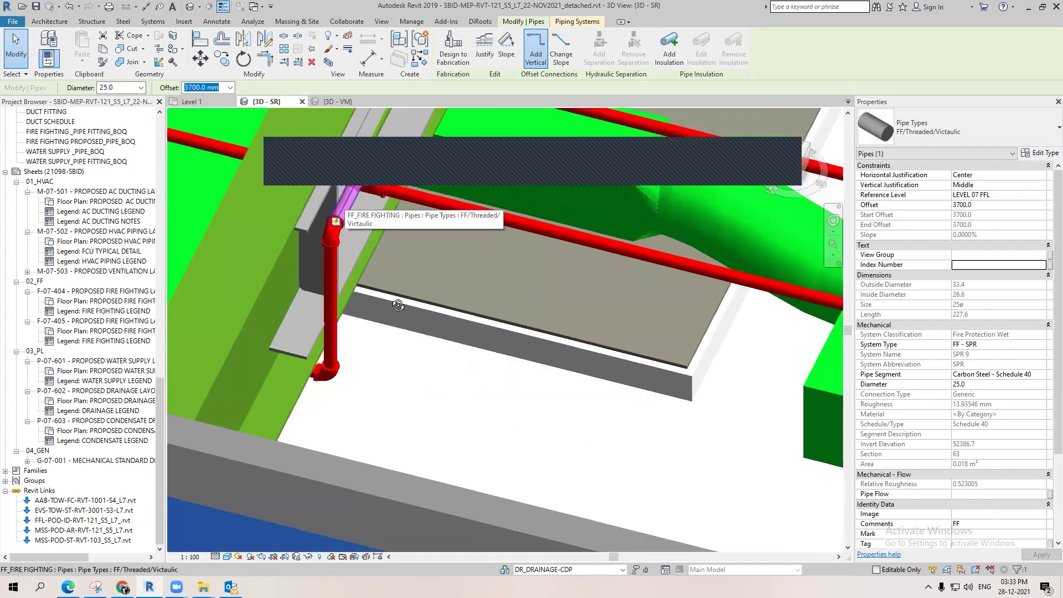
pyautogui.scroll(-2, 347, 221)
# Step: Inspect the pipe and beam in a straight-on view, clear the selection, and orbit back to an angled view
pyautogui.click(795, 156)
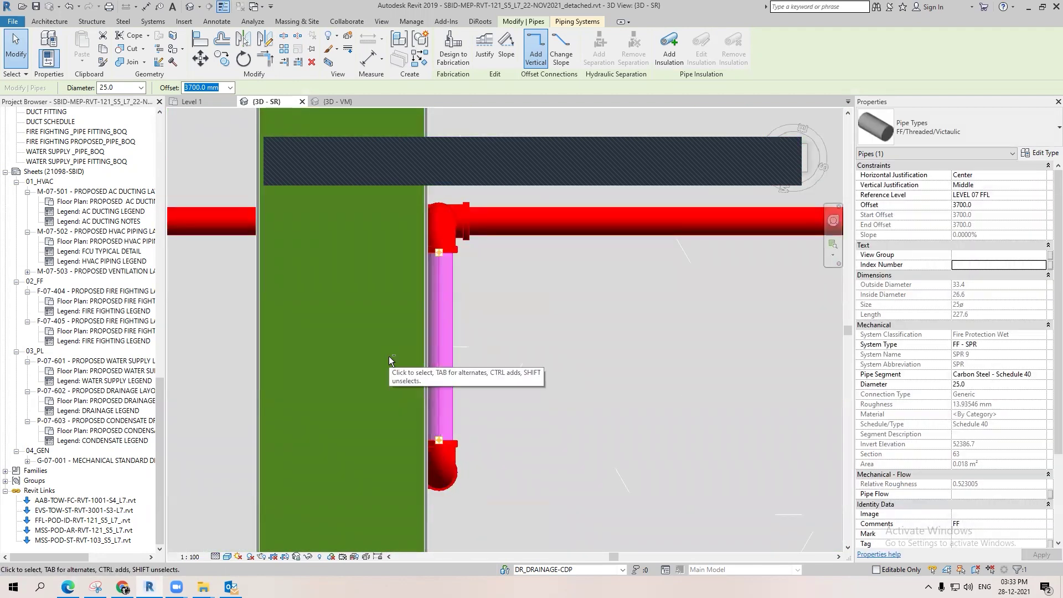
pyautogui.press('Right')
pyautogui.click(620, 398)
pyautogui.scroll(-2, 620, 399)
pyautogui.keyDown('shift'); pyautogui.moveTo(619, 401); pyautogui.dragTo(576, 355, button='middle'); pyautogui.keyUp('shift')
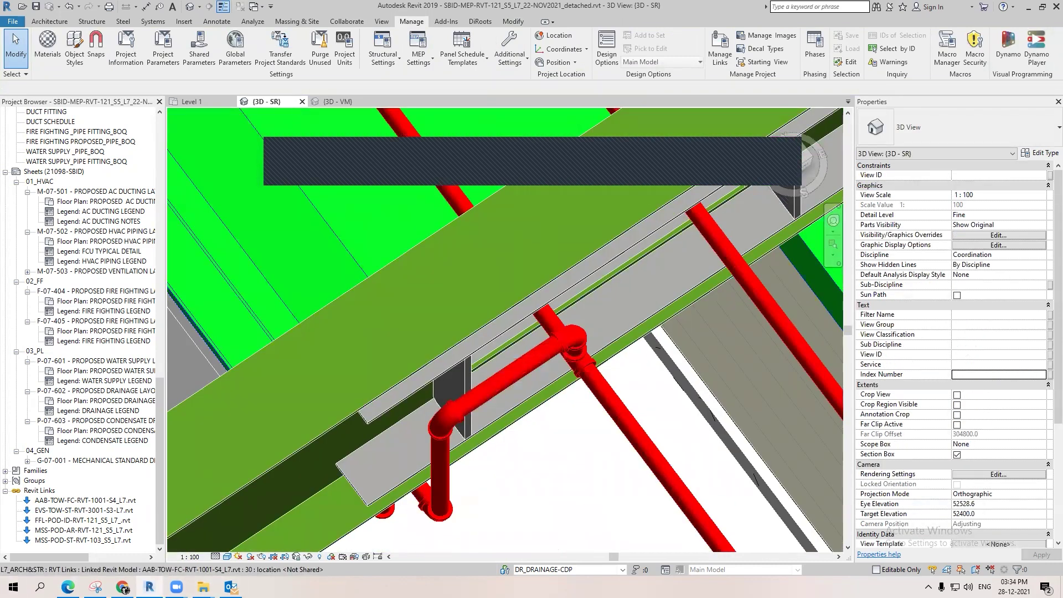
# Step: Recheck row 31 in the HTML report and reselect the pipe with ID 2469856 in Revit by its ID
pyautogui.moveTo(124, 589)
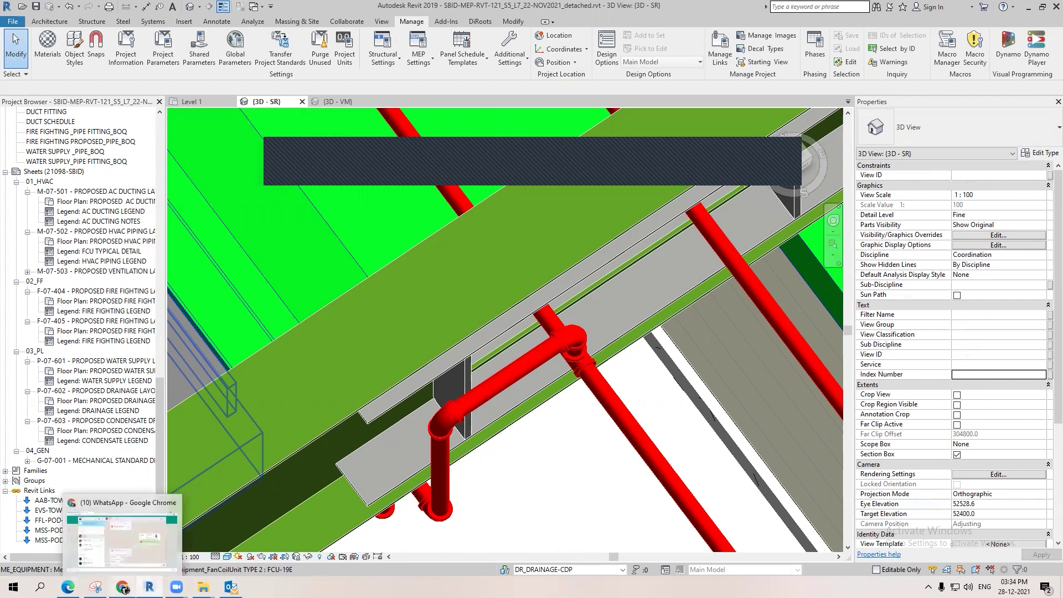
pyautogui.click(67, 589)
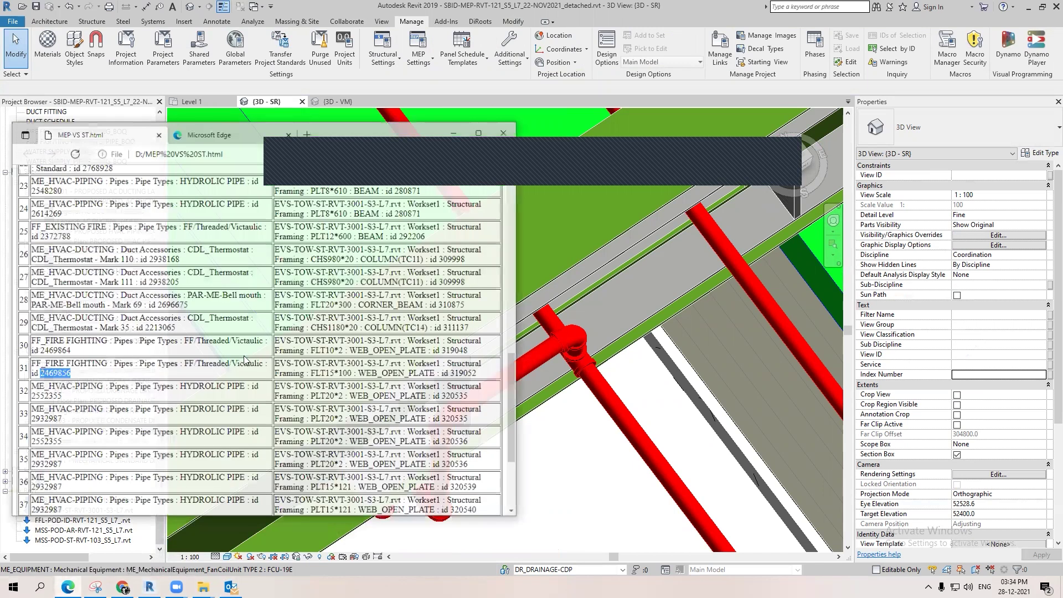
pyautogui.click(710, 290)
pyautogui.click(893, 49)
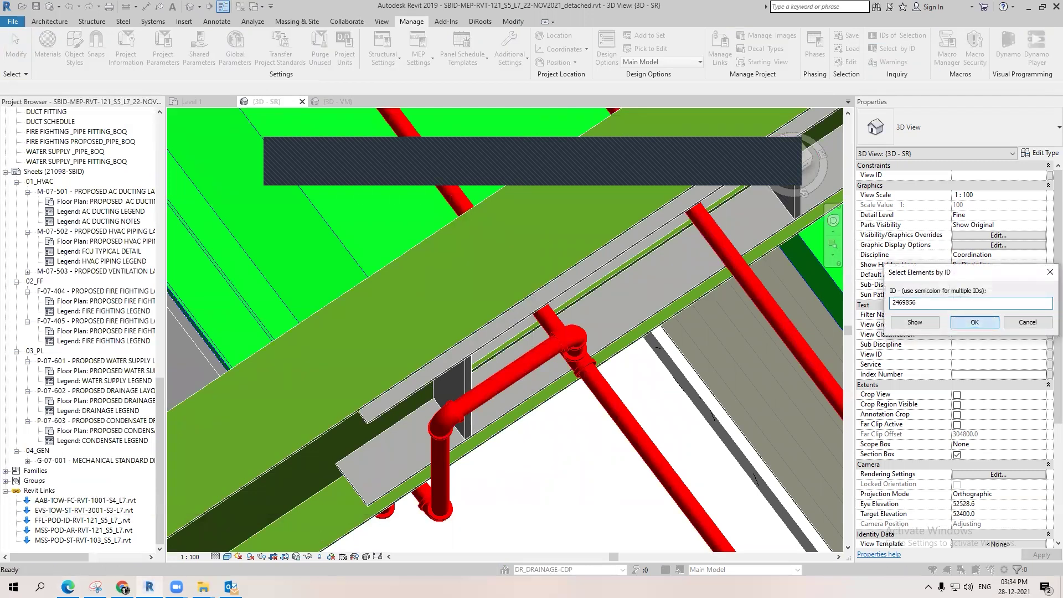
pyautogui.click(975, 322)
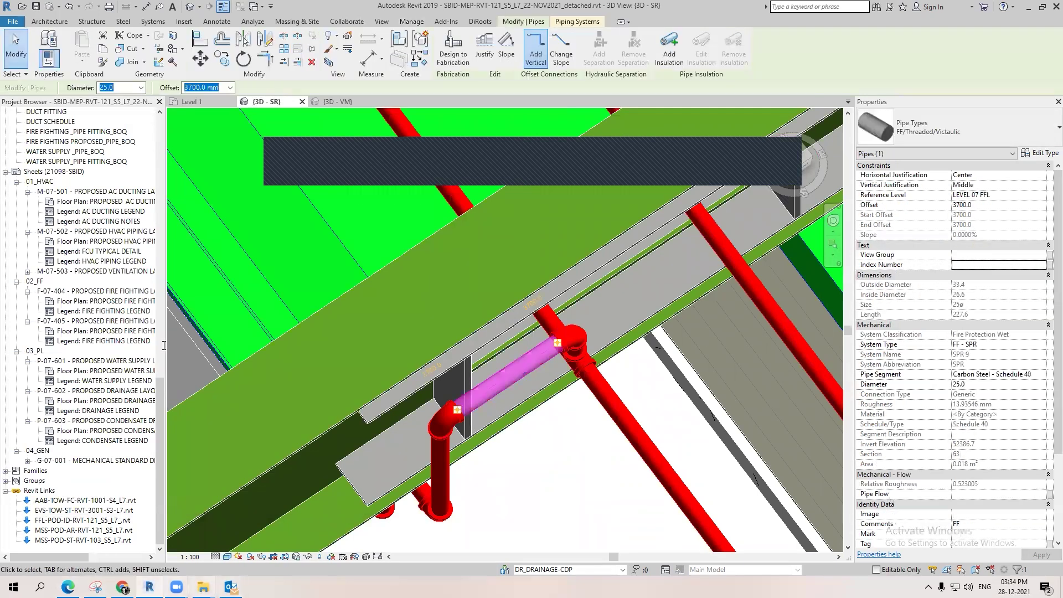
# Step: Copy element ID 2469864 from row 30 of the HTML report and select that pipe in Revit by its ID
pyautogui.hotkey('alt', 'Tab')
pyautogui.click(49, 345)
pyautogui.moveTo(62, 344); pyautogui.dragTo(39, 344)
pyautogui.hotkey('ctrl', 'c')
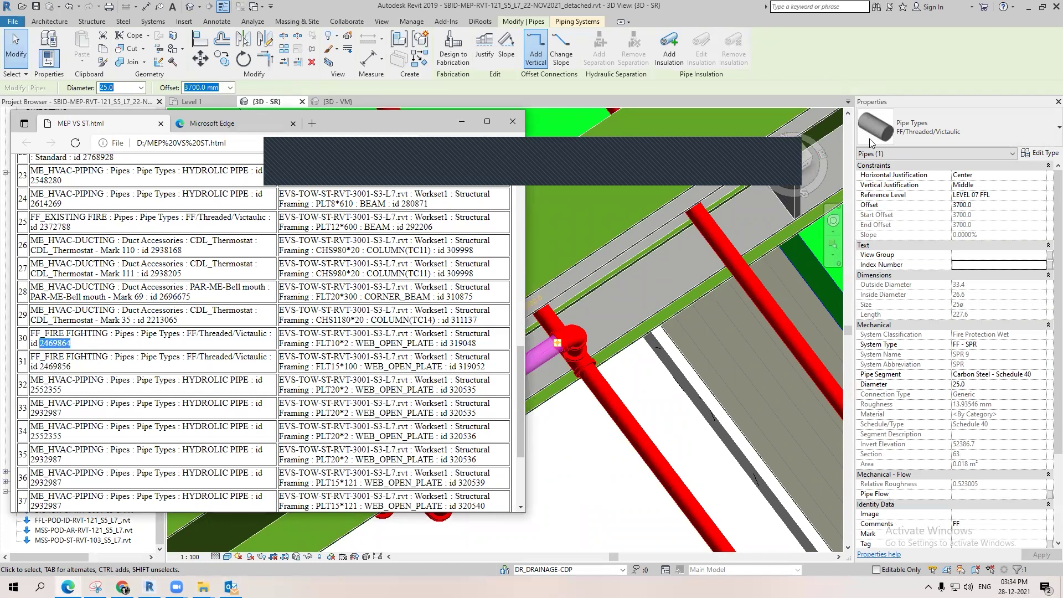
pyautogui.hotkey('alt', 'Tab')
pyautogui.press('Escape')
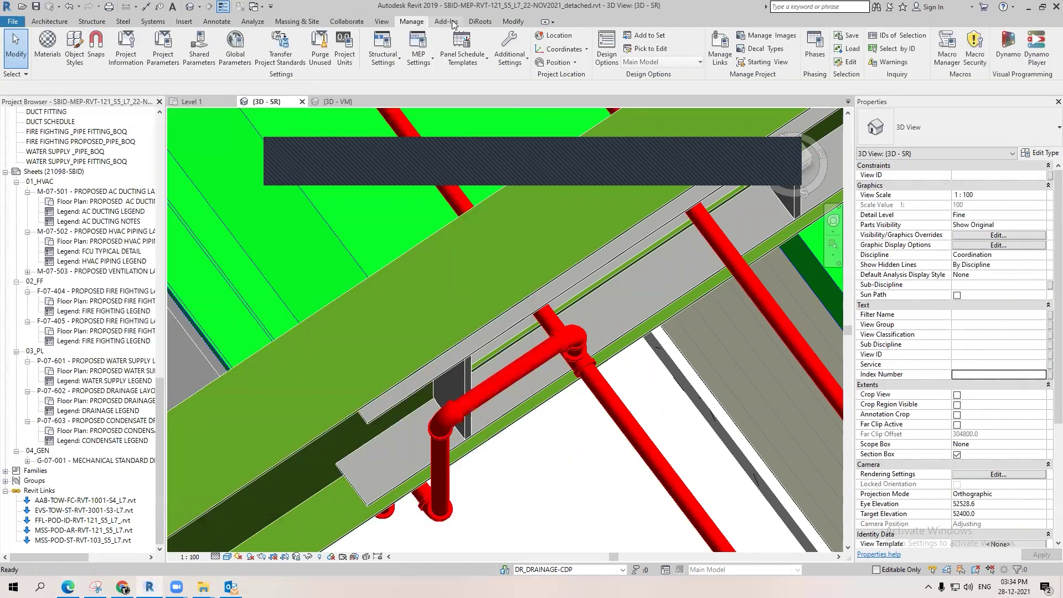
pyautogui.click(892, 49)
pyautogui.hotkey('ctrl', 'v')
pyautogui.click(954, 326)
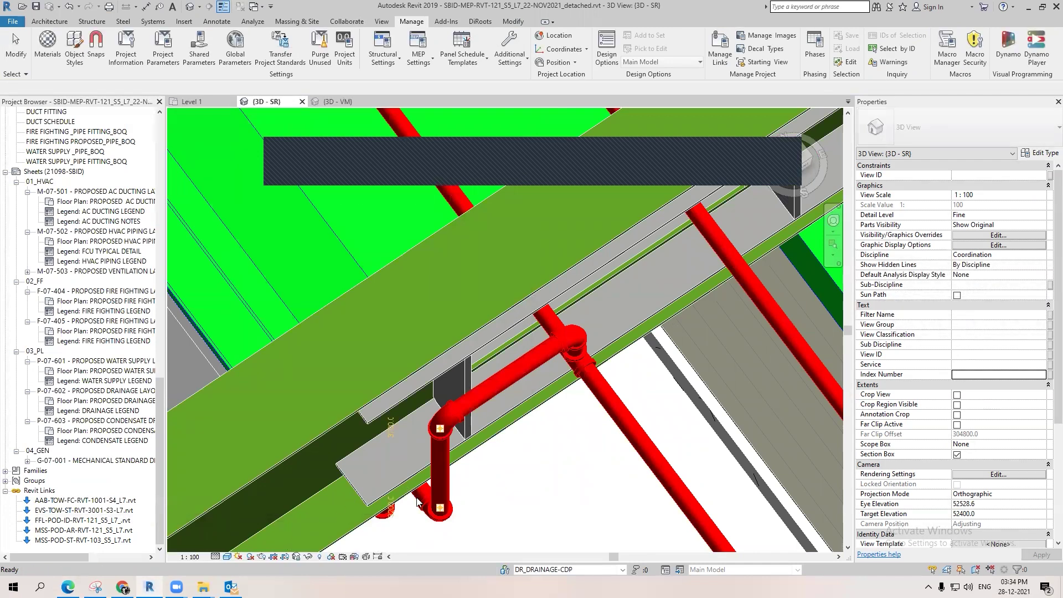
# Step: Examine the vertical fire fighting pipe against the beam's web opening plate from several angles, clearing the selection
pyautogui.scroll(-1, 431, 456)
pyautogui.keyDown('shift'); pyautogui.moveTo(431, 455); pyautogui.dragTo(530, 509, button='middle'); pyautogui.keyUp('shift')
pyautogui.scroll(1, 490, 412)
pyautogui.keyDown('shift'); pyautogui.moveTo(553, 240); pyautogui.dragTo(499, 370, button='middle'); pyautogui.keyUp('shift')
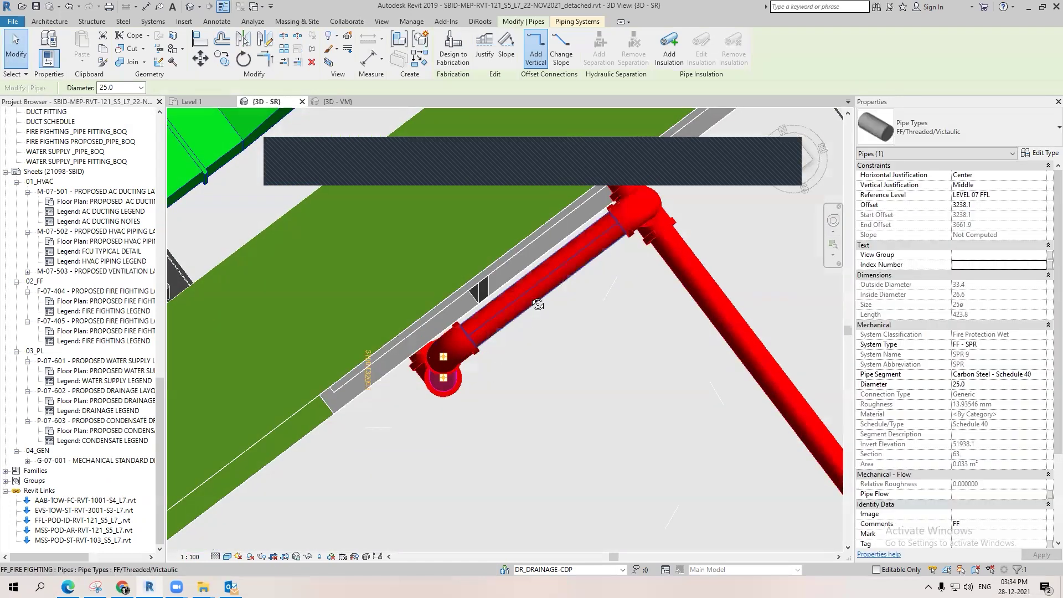
pyautogui.scroll(2, 497, 317)
pyautogui.keyDown('shift'); pyautogui.moveTo(352, 446); pyautogui.dragTo(368, 444, button='middle'); pyautogui.keyUp('shift')
pyautogui.click(496, 379)
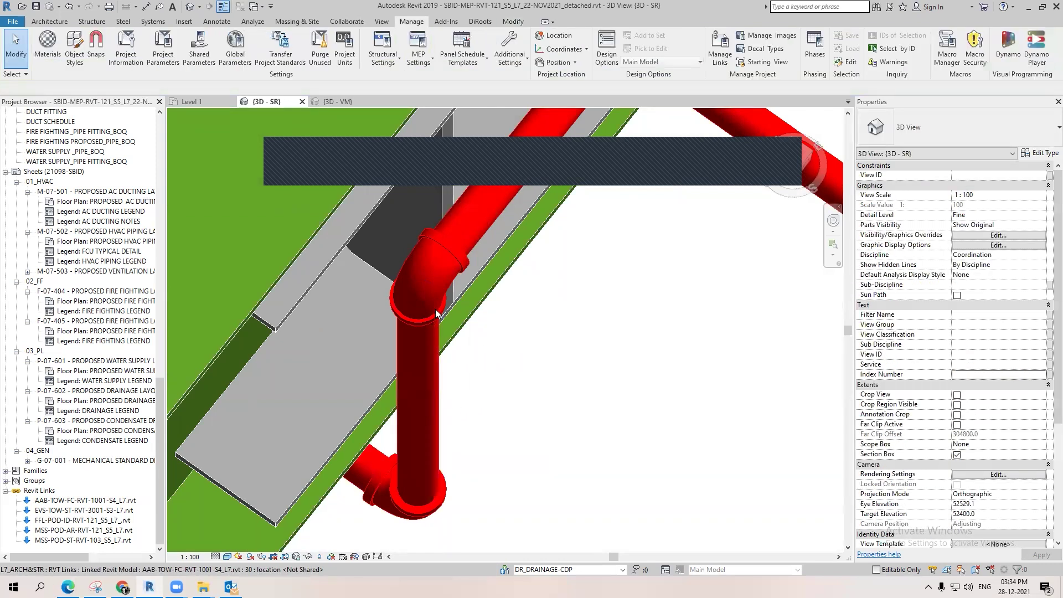
pyautogui.scroll(-2, 380, 391)
pyautogui.keyDown('shift'); pyautogui.moveTo(492, 402); pyautogui.dragTo(347, 313, button='middle'); pyautogui.keyUp('shift')
pyautogui.scroll(3, 424, 363)
pyautogui.keyDown('shift'); pyautogui.moveTo(230, 481); pyautogui.dragTo(227, 521, button='middle'); pyautogui.keyUp('shift')
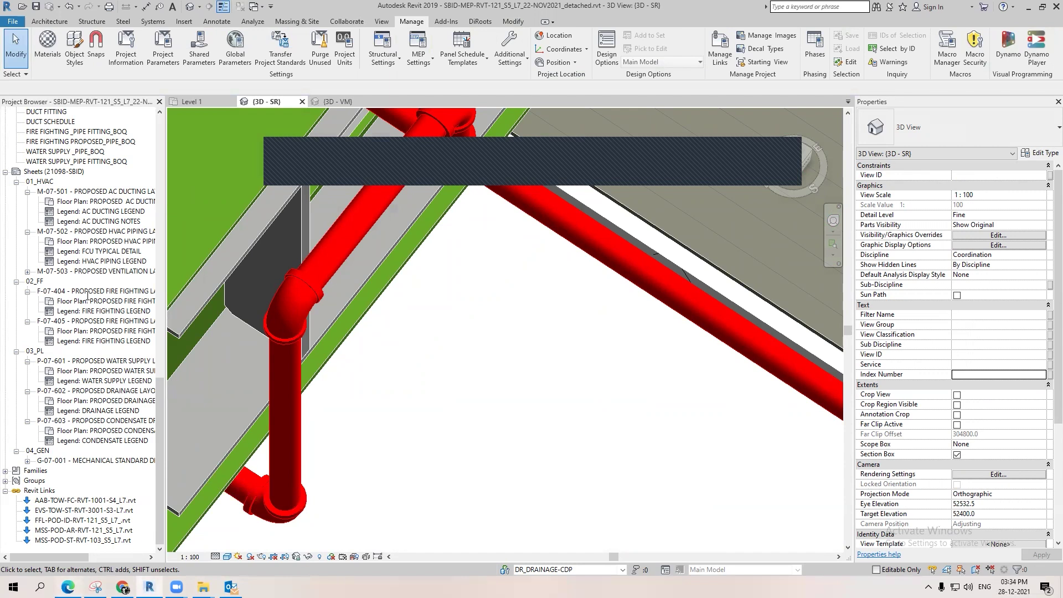
# Step: Copy hydrolic pipe ID 2552355 from row 32 of the HTML report and select that pipe in Revit by its ID
pyautogui.hotkey('alt', 'Tab')
pyautogui.scroll(-5, 85, 291)
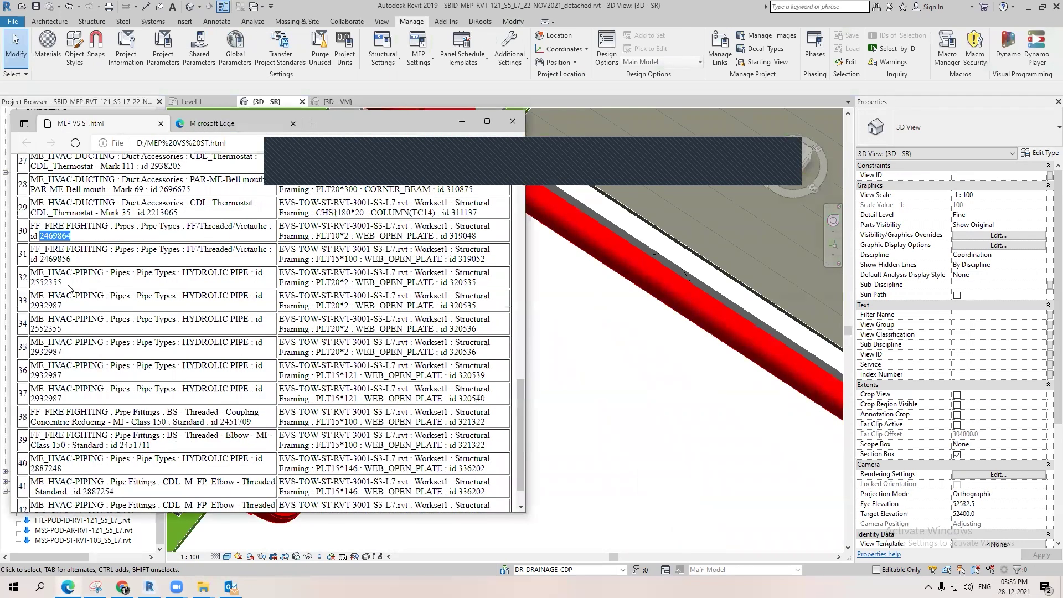
pyautogui.click(125, 317)
pyautogui.moveTo(62, 283); pyautogui.dragTo(30, 283)
pyautogui.hotkey('ctrl', 'c')
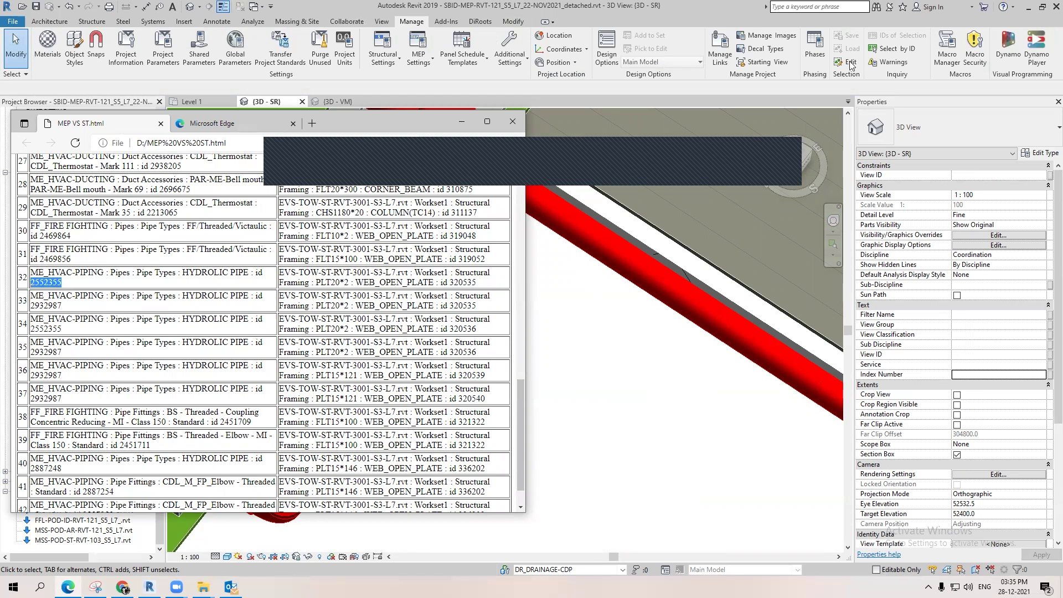
pyautogui.click(881, 49)
pyautogui.hotkey('ctrl', 'v')
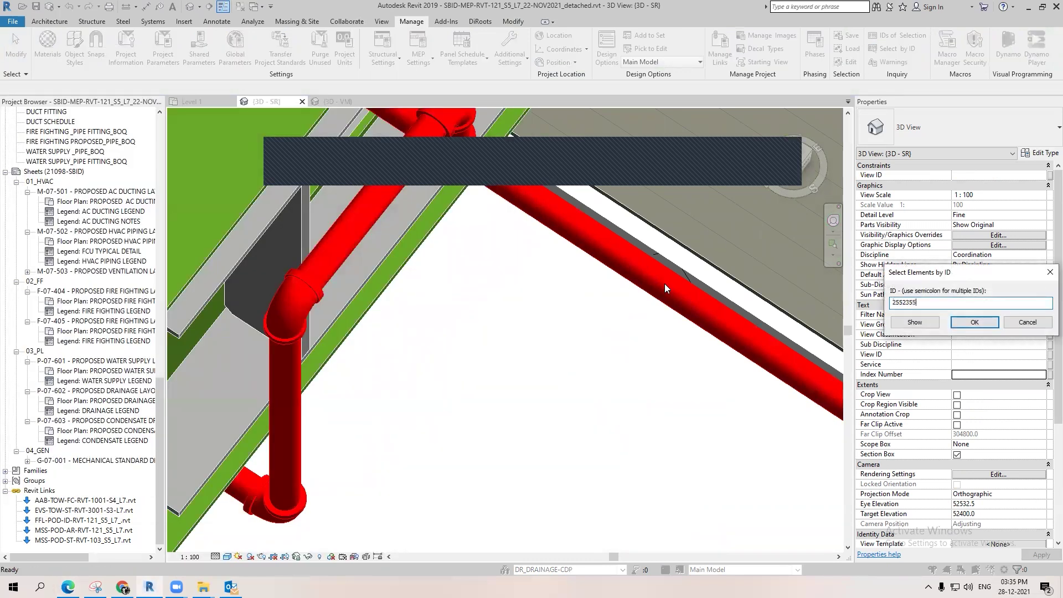
pyautogui.click(975, 323)
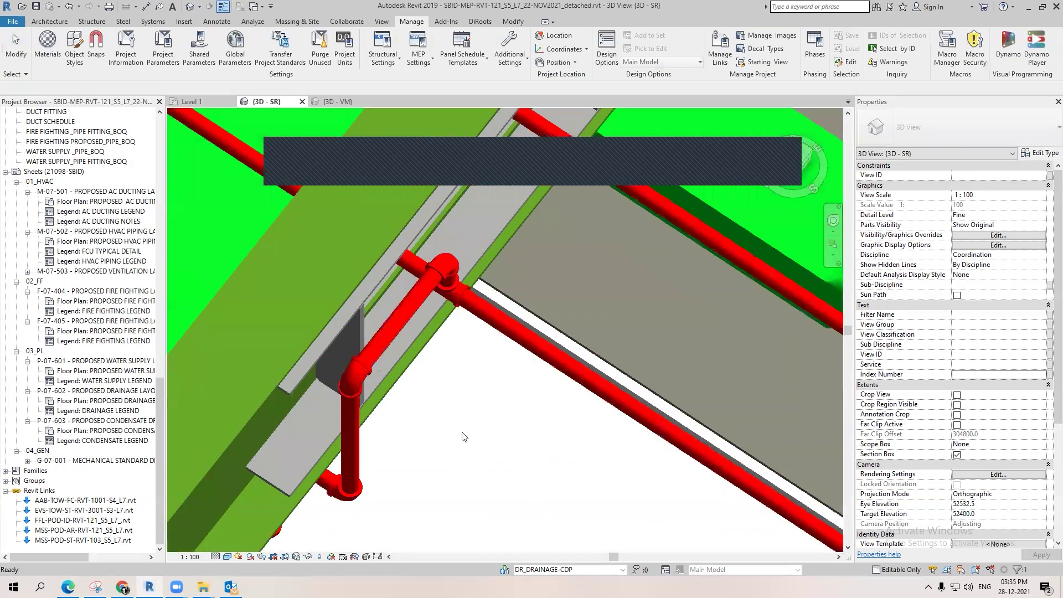
# Step: Examine the selected chilled water supply pipe where it meets the structural beams from several angles, clearing the selection
pyautogui.scroll(-5, 464, 437)
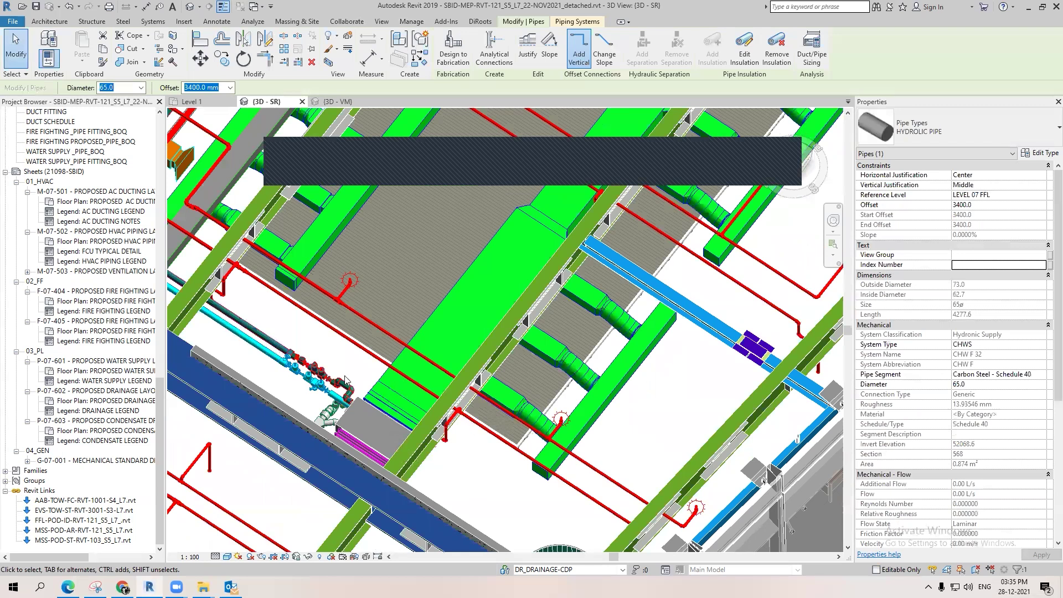
pyautogui.scroll(-5, 416, 262)
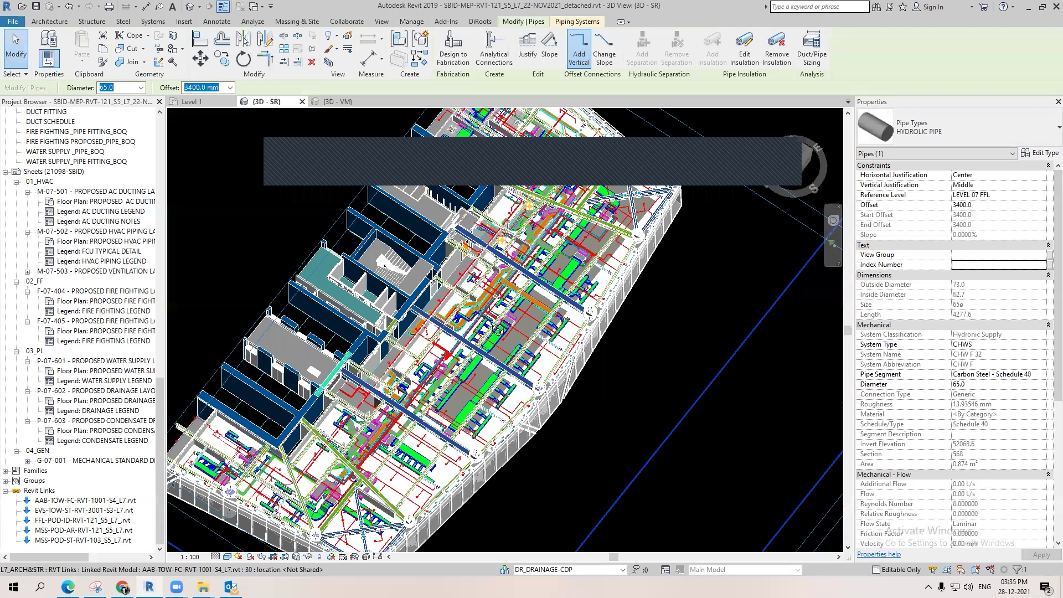
pyautogui.scroll(5, 541, 158)
pyautogui.keyDown('shift'); pyautogui.moveTo(509, 299); pyautogui.dragTo(528, 217, button='middle'); pyautogui.keyUp('shift')
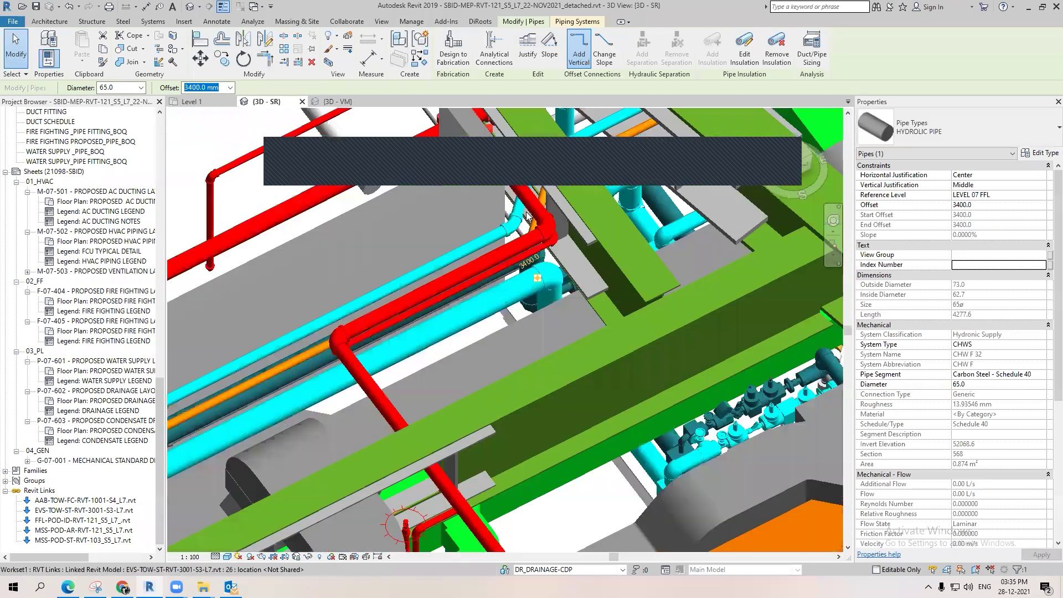
pyautogui.scroll(2, 481, 319)
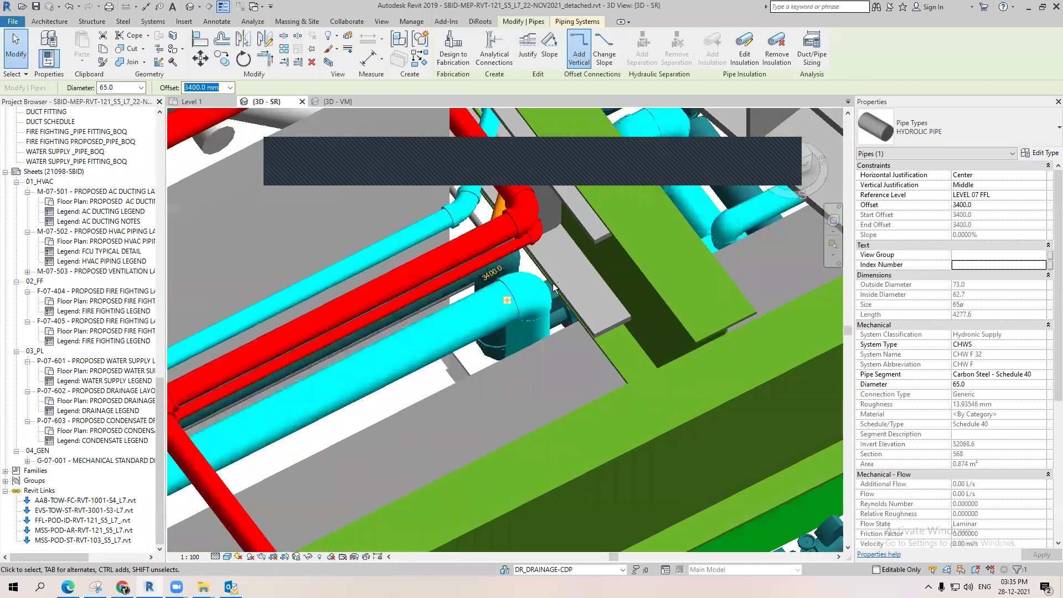
pyautogui.moveTo(508, 300)
pyautogui.keyDown('shift'); pyautogui.mouseDown(button='middle')
pyautogui.moveTo(507, 343)
pyautogui.moveTo(483, 381)
pyautogui.moveTo(597, 205)
pyautogui.moveTo(514, 312)
pyautogui.moveTo(345, 312)
pyautogui.mouseUp(button='middle'); pyautogui.keyUp('shift')
pyautogui.keyDown('shift'); pyautogui.moveTo(532, 192); pyautogui.dragTo(299, 202, button='middle'); pyautogui.keyUp('shift')
pyautogui.keyDown('shift'); pyautogui.moveTo(487, 216); pyautogui.dragTo(531, 363, button='middle'); pyautogui.keyUp('shift')
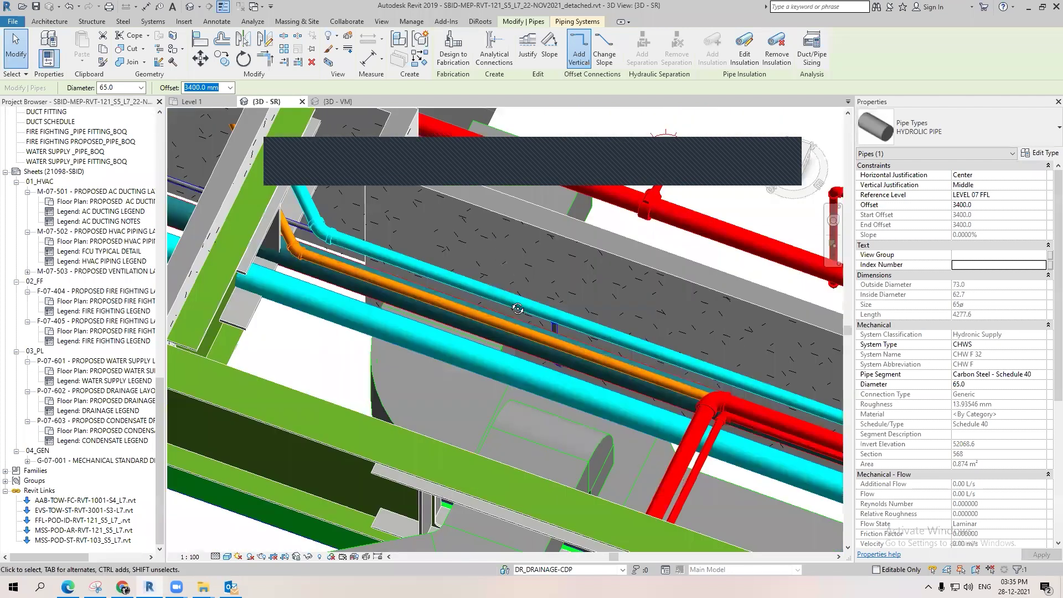
pyautogui.keyDown('shift'); pyautogui.moveTo(564, 487); pyautogui.dragTo(478, 384, button='middle'); pyautogui.keyUp('shift')
pyautogui.scroll(-3, 478, 384)
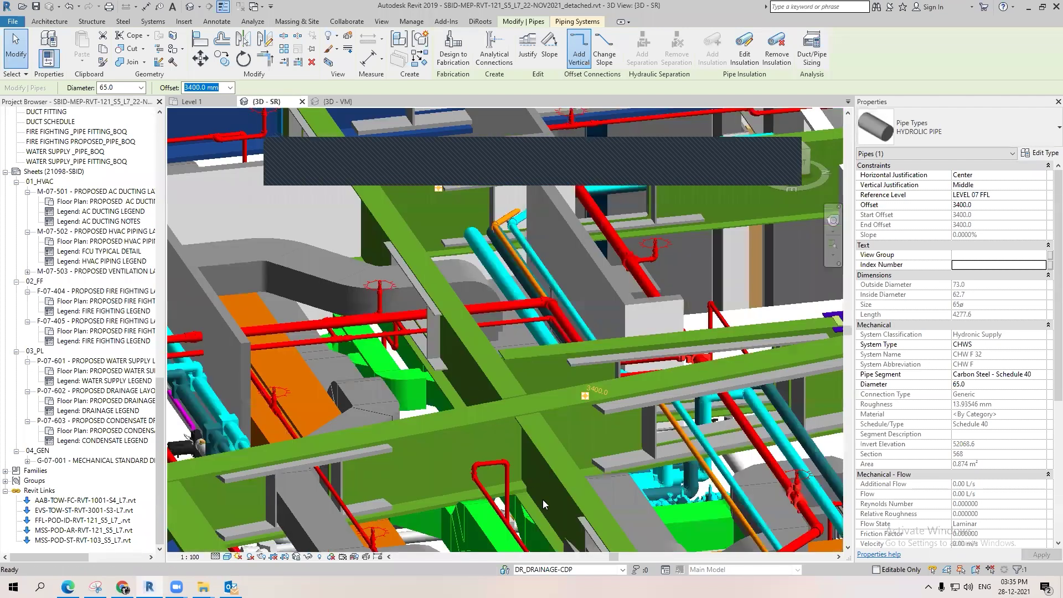
pyautogui.scroll(3, 486, 210)
pyautogui.scroll(4, 475, 404)
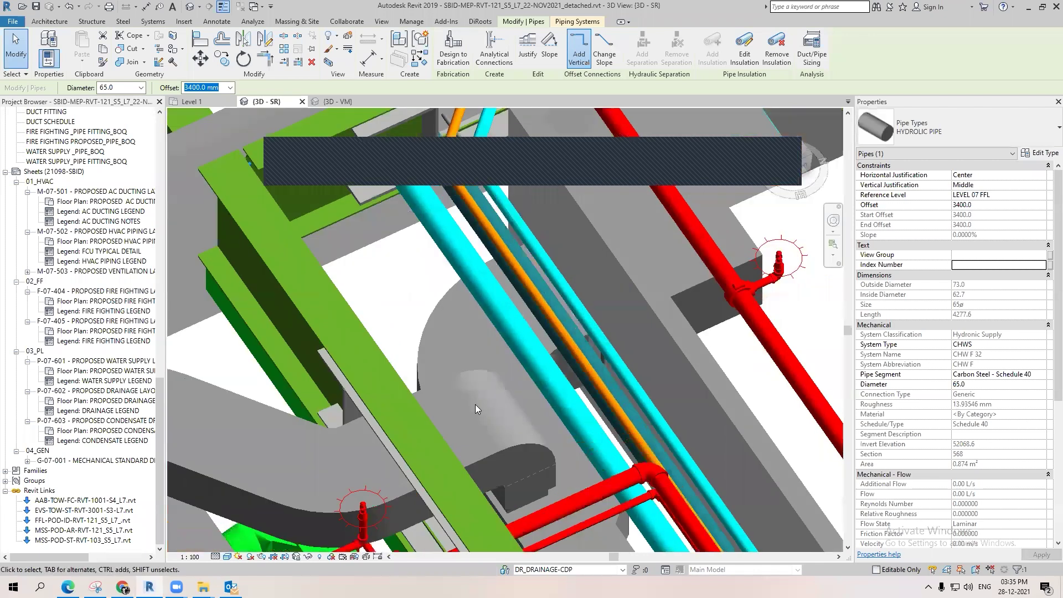
pyautogui.scroll(-4, 476, 410)
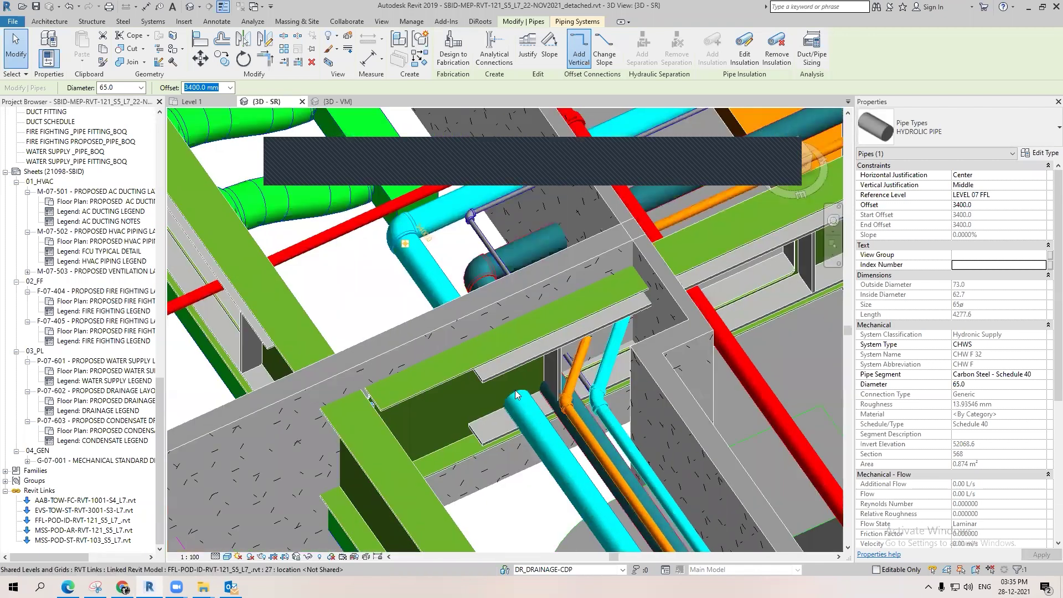
pyautogui.press('Escape')
pyautogui.scroll(2, 498, 479)
pyautogui.scroll(-3, 460, 417)
pyautogui.moveTo(461, 416)
pyautogui.mouseDown(button='middle')
pyautogui.moveTo(439, 422)
pyautogui.moveTo(418, 390)
pyautogui.mouseUp(button='middle')
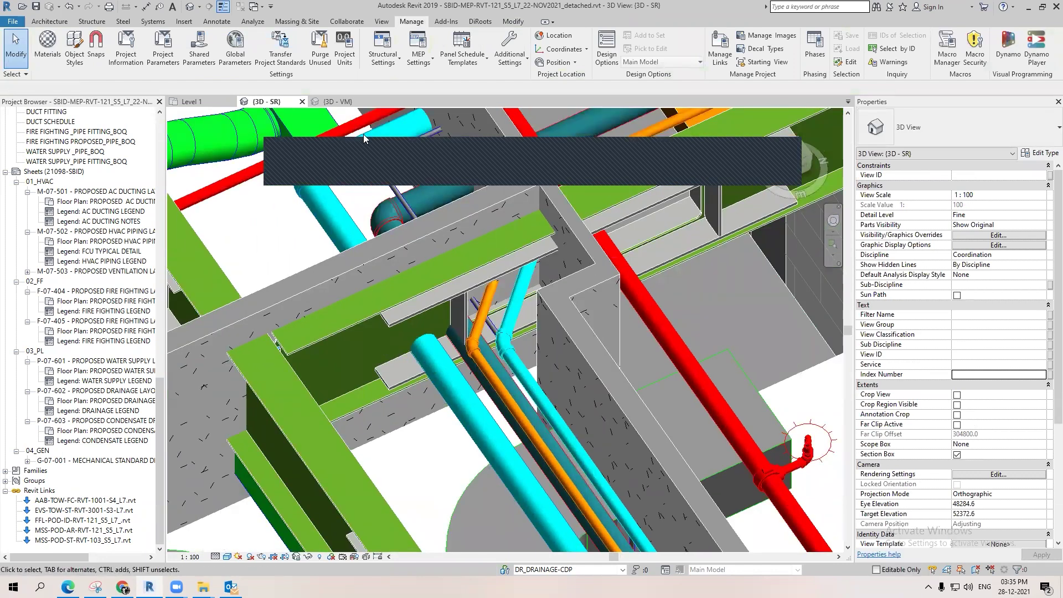
# Step: Hide the Pipe Insulations category in the 3D view's Visibility/Graphics overrides
pyautogui.press('v')
pyautogui.press('v')
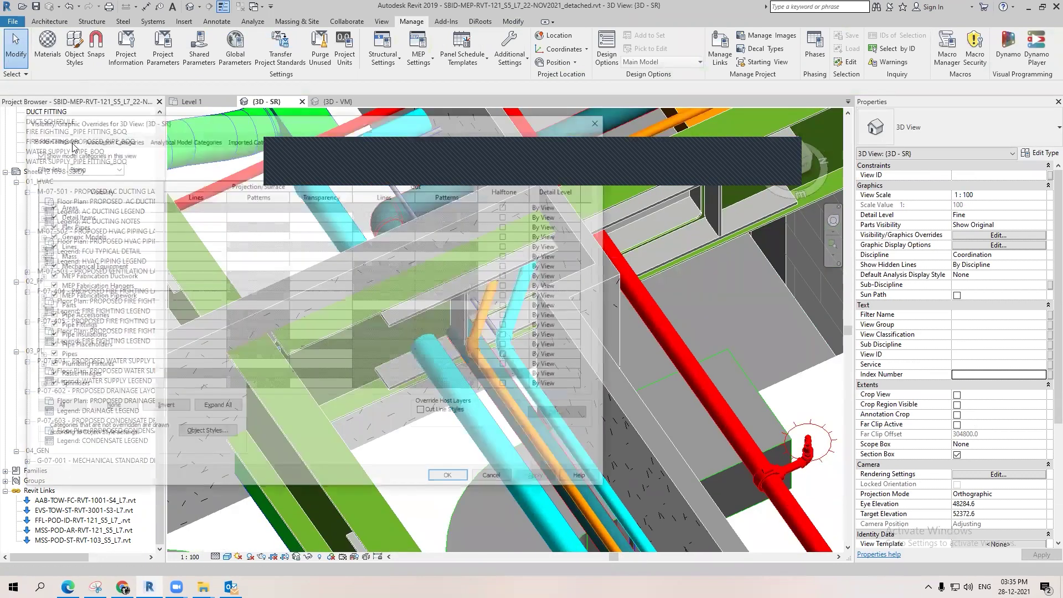
pyautogui.click(102, 267)
pyautogui.click(97, 365)
pyautogui.click(94, 306)
pyautogui.click(87, 345)
pyautogui.click(48, 336)
pyautogui.click(440, 481)
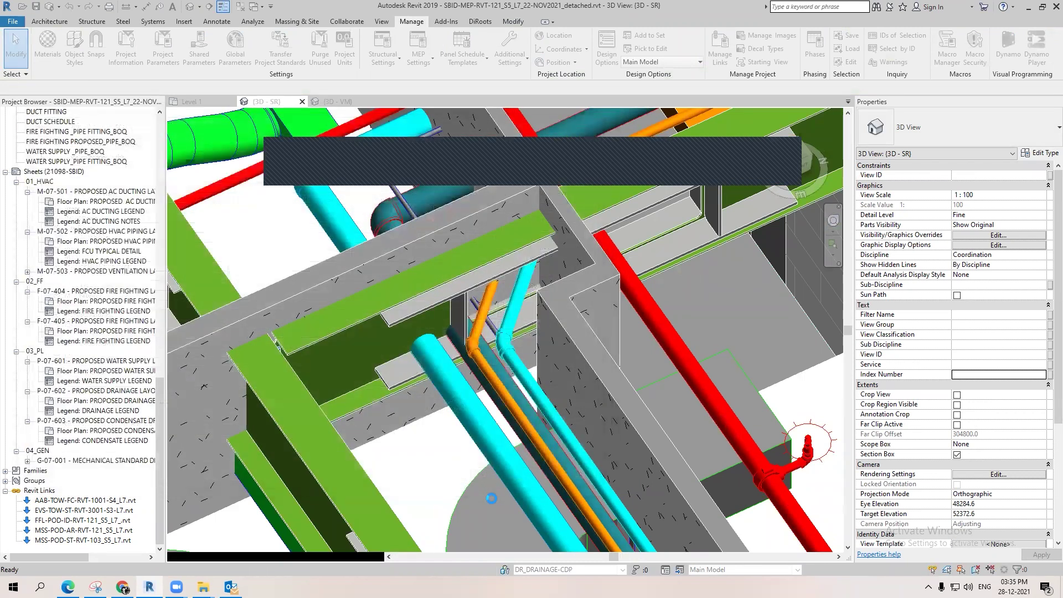
# Step: Set the active workset to ME_HVAC-PIPING and clear the linked model selection
pyautogui.click(529, 569)
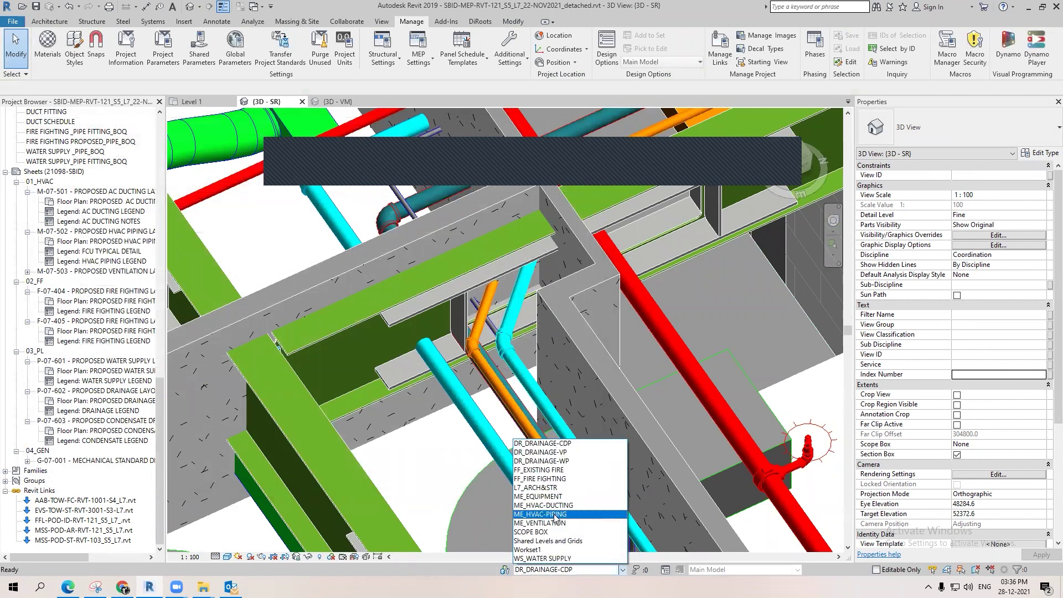
pyautogui.click(493, 446)
pyautogui.click(493, 446)
pyautogui.press('Escape')
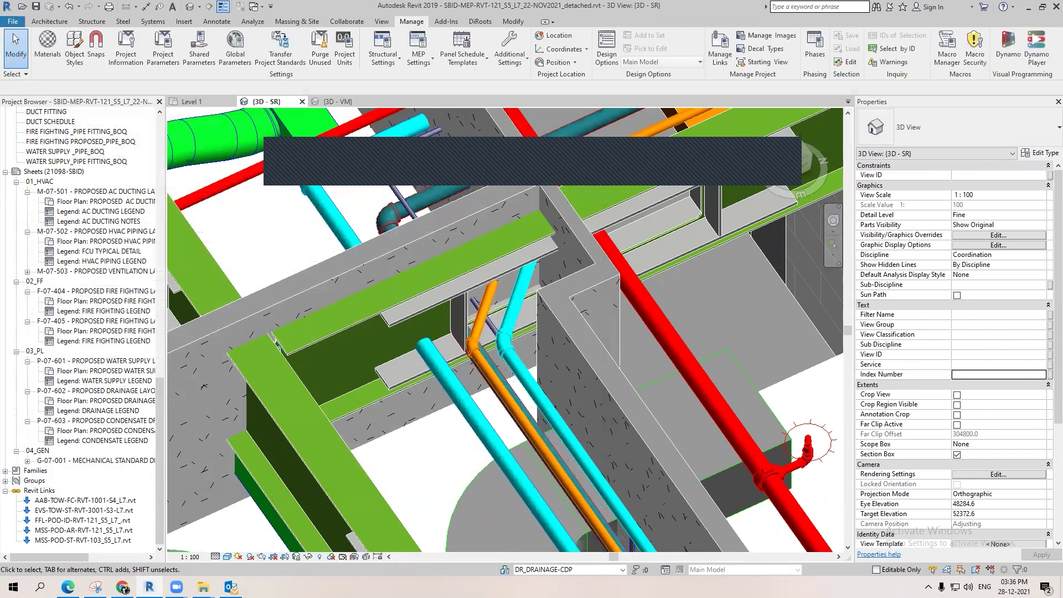
pyautogui.click(542, 571)
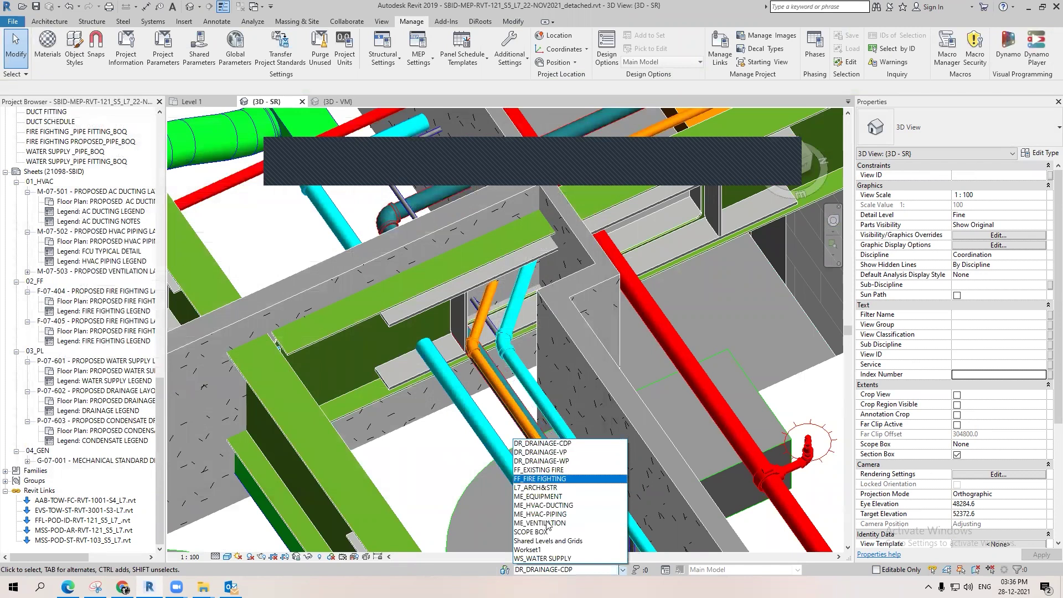
pyautogui.click(549, 515)
pyautogui.click(428, 419)
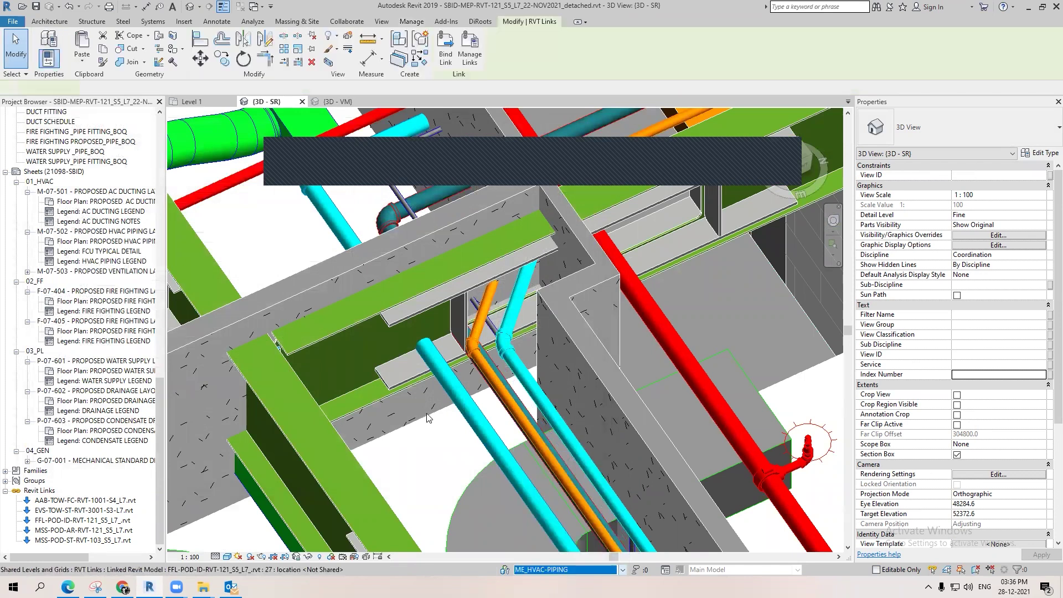
pyautogui.click(448, 388)
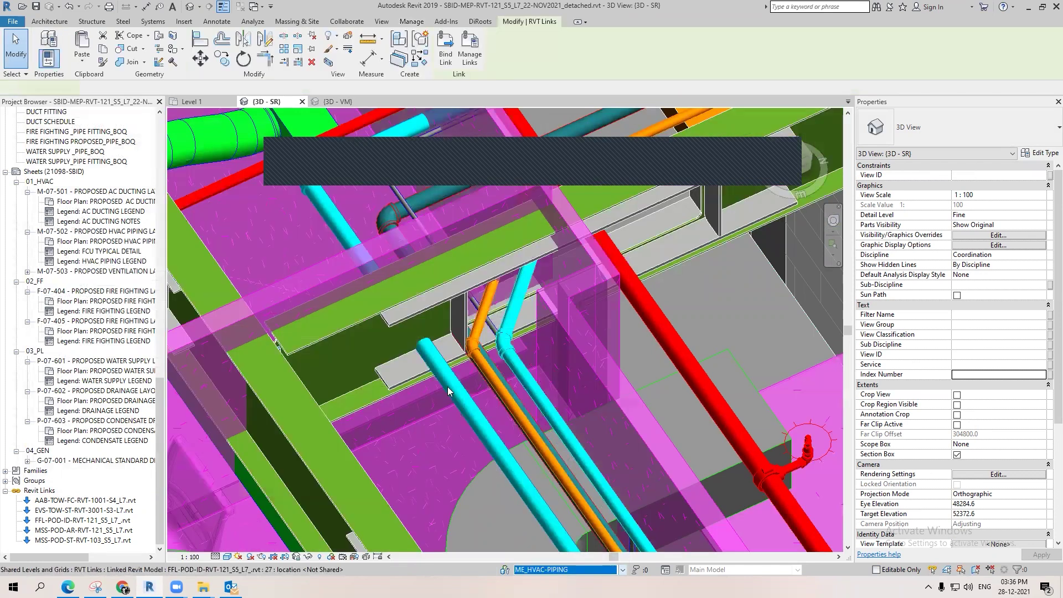
pyautogui.press('Escape')
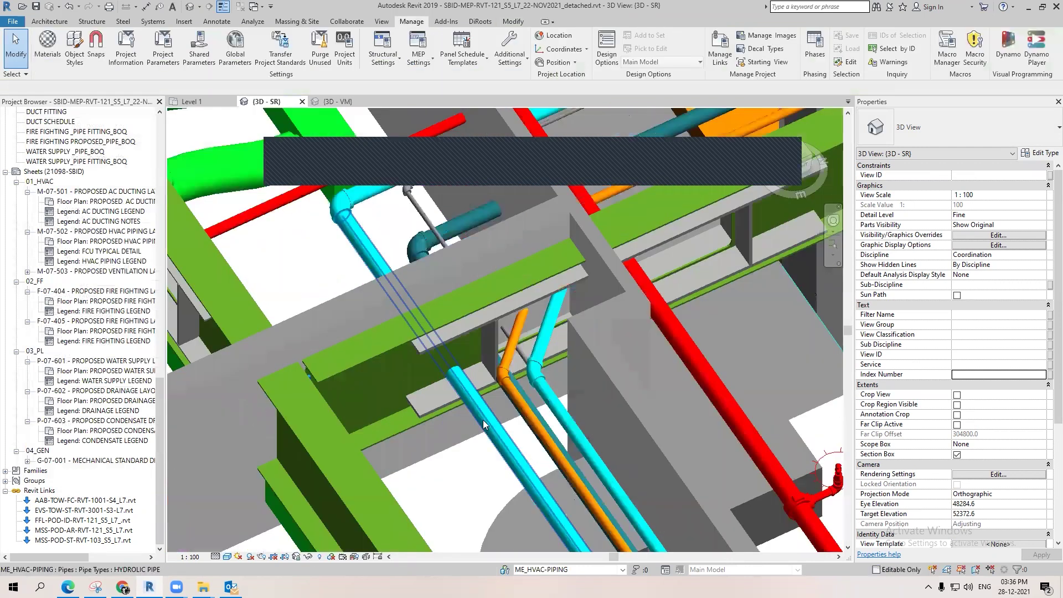
# Step: Split the CHWS and CHWR hydrolic pipes beside the clashing beam and delete the short inner segments and their couplings
pyautogui.click(485, 424)
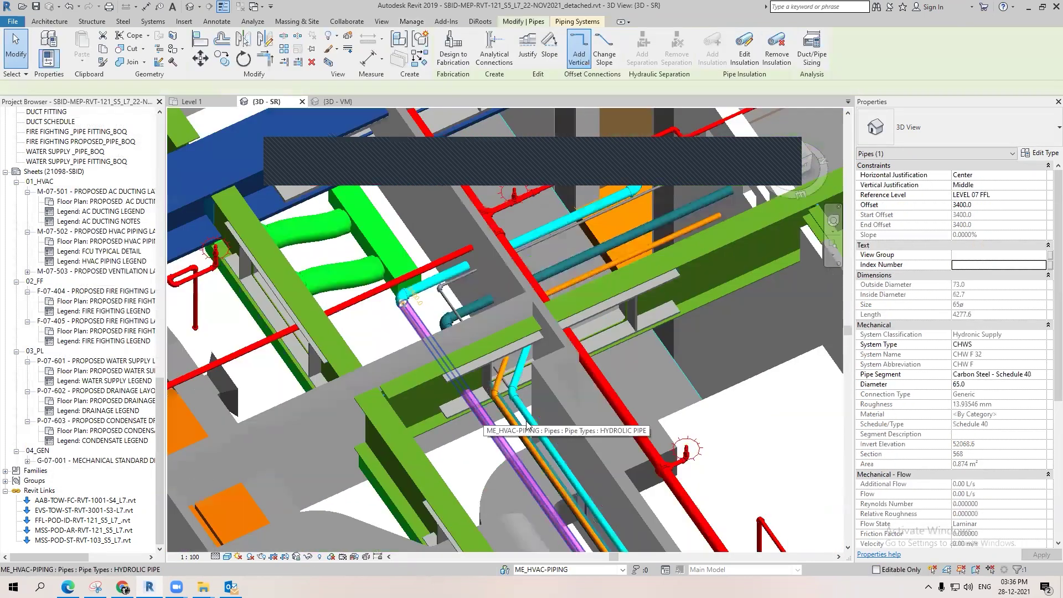
pyautogui.keyDown('shift'); pyautogui.moveTo(527, 424); pyautogui.dragTo(558, 346, button='middle'); pyautogui.keyUp('shift')
pyautogui.press('Escape')
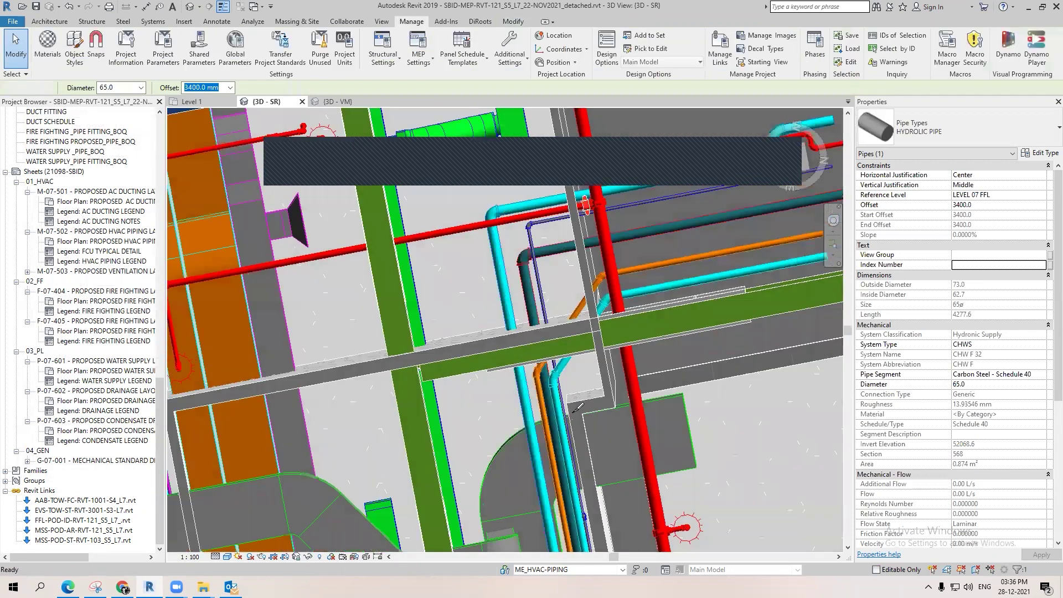
pyautogui.scroll(3, 575, 425)
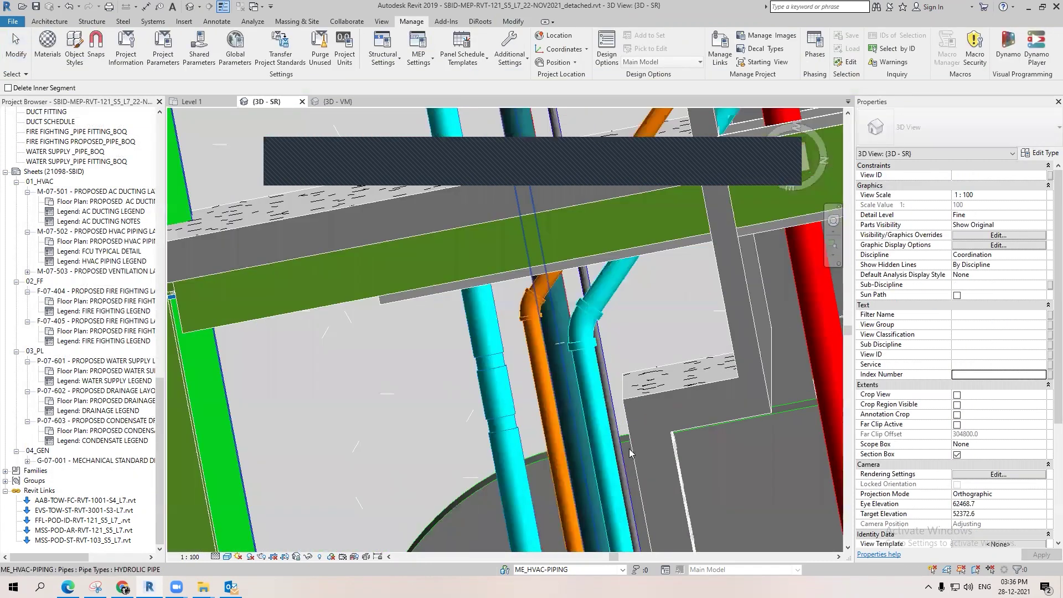
pyautogui.press('Escape')
pyautogui.moveTo(432, 337); pyautogui.dragTo(630, 448)
pyautogui.press('Delete')
pyautogui.click(562, 353)
pyautogui.press('Delete')
# Step: Select the two cut pipe segments crossing the beam and nudge them sideways towards the web opening in a top view
pyautogui.click(498, 339)
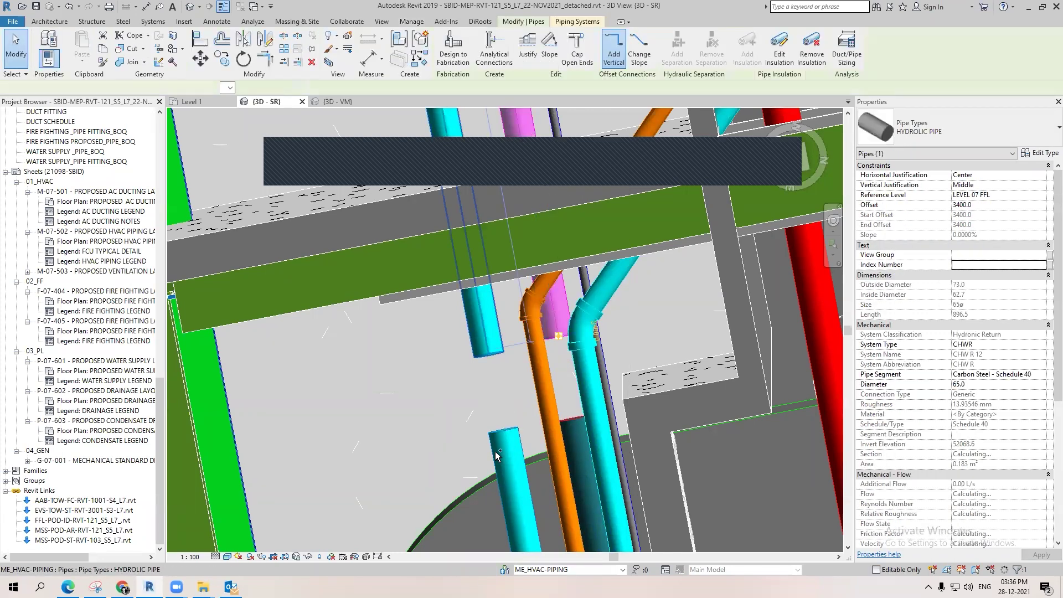
pyautogui.click(796, 166)
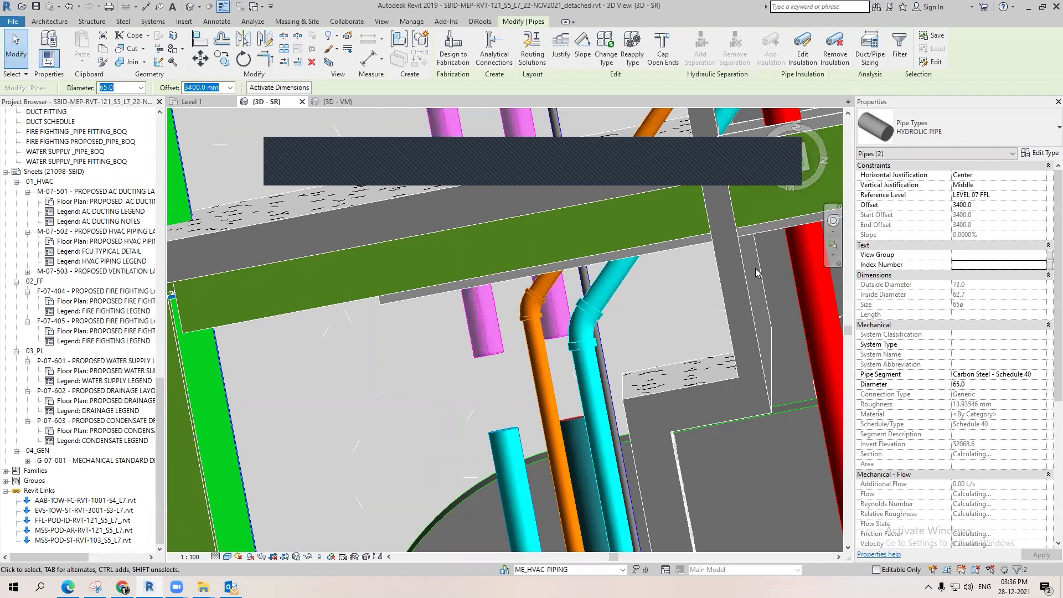
pyautogui.scroll(-3, 377, 306)
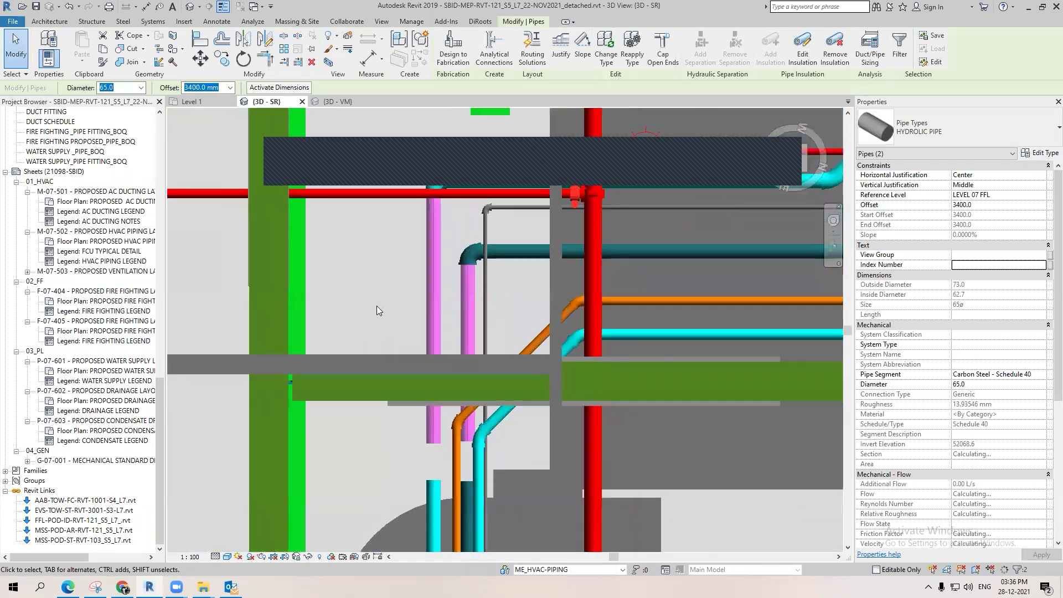
pyautogui.press('Right')
pyautogui.press('Right')
pyautogui.press('Right')
pyautogui.press('Right')
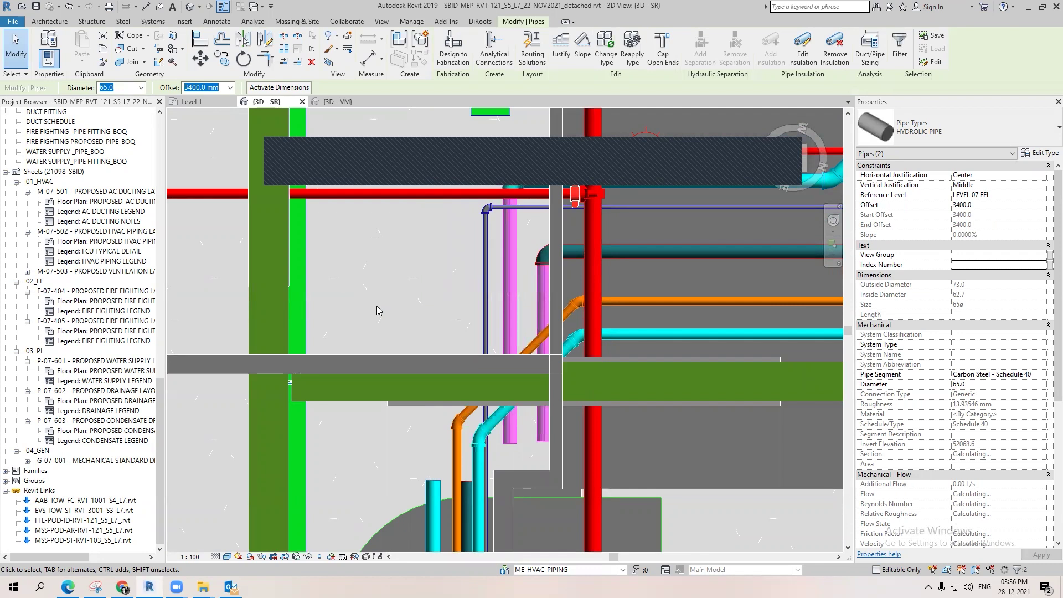
pyautogui.press('Left')
pyautogui.press('Escape')
# Step: Examine the shifted pipe segments against the beam's web opening and the neighbouring pipes from several angles
pyautogui.scroll(-2, 557, 303)
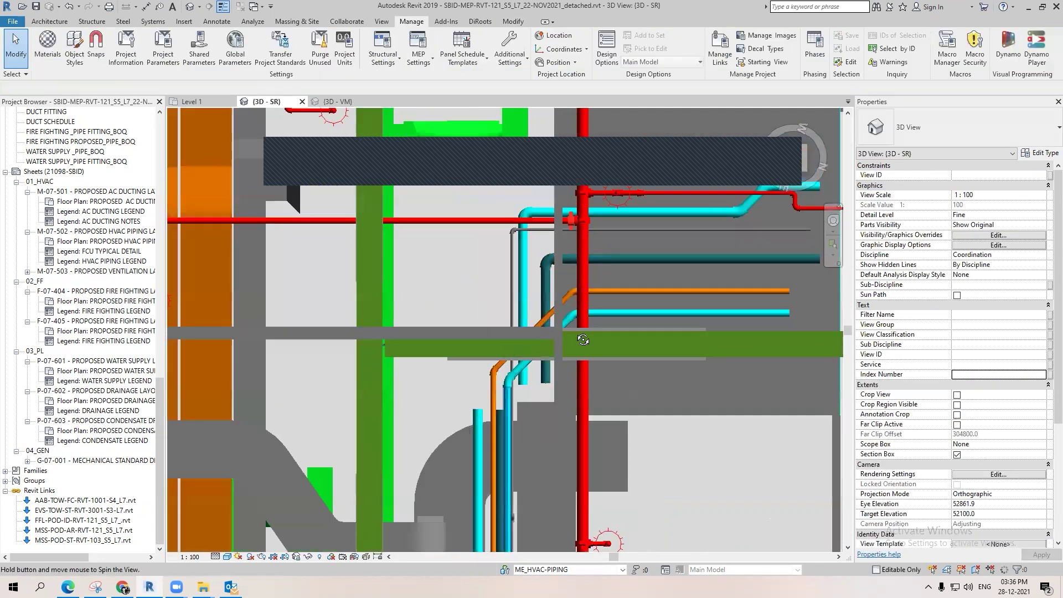
pyautogui.keyDown('shift'); pyautogui.moveTo(582, 336); pyautogui.dragTo(577, 296, button='middle'); pyautogui.keyUp('shift')
pyautogui.scroll(-2, 559, 333)
pyautogui.keyDown('shift'); pyautogui.moveTo(544, 367); pyautogui.dragTo(484, 398, button='middle'); pyautogui.keyUp('shift')
pyautogui.scroll(5, 553, 319)
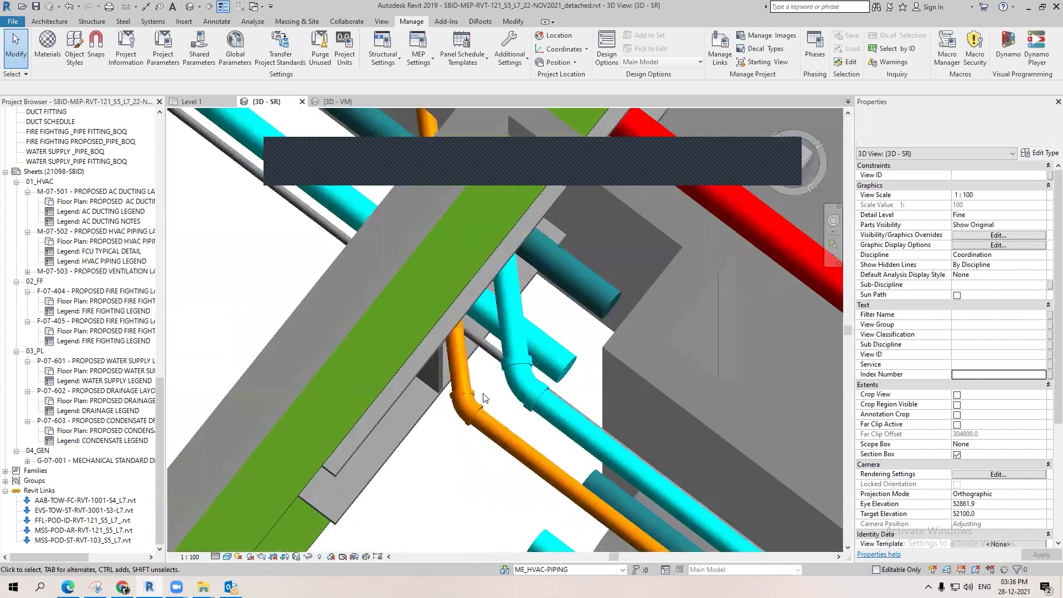
pyautogui.scroll(-2, 373, 390)
pyautogui.scroll(-2, 508, 461)
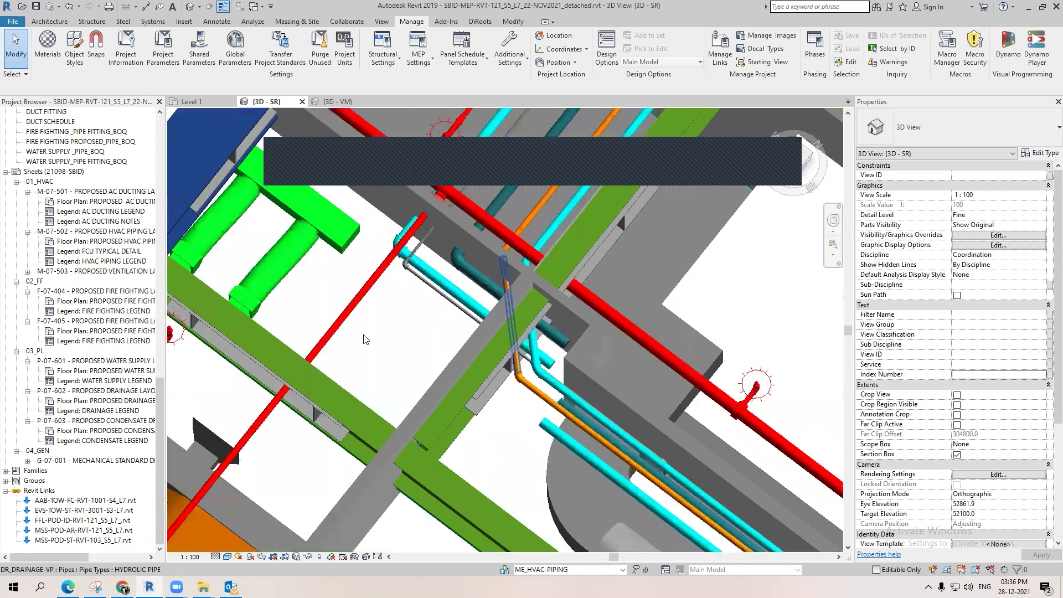
pyautogui.moveTo(334, 227); pyautogui.dragTo(357, 355, button='middle')
pyautogui.scroll(2, 454, 475)
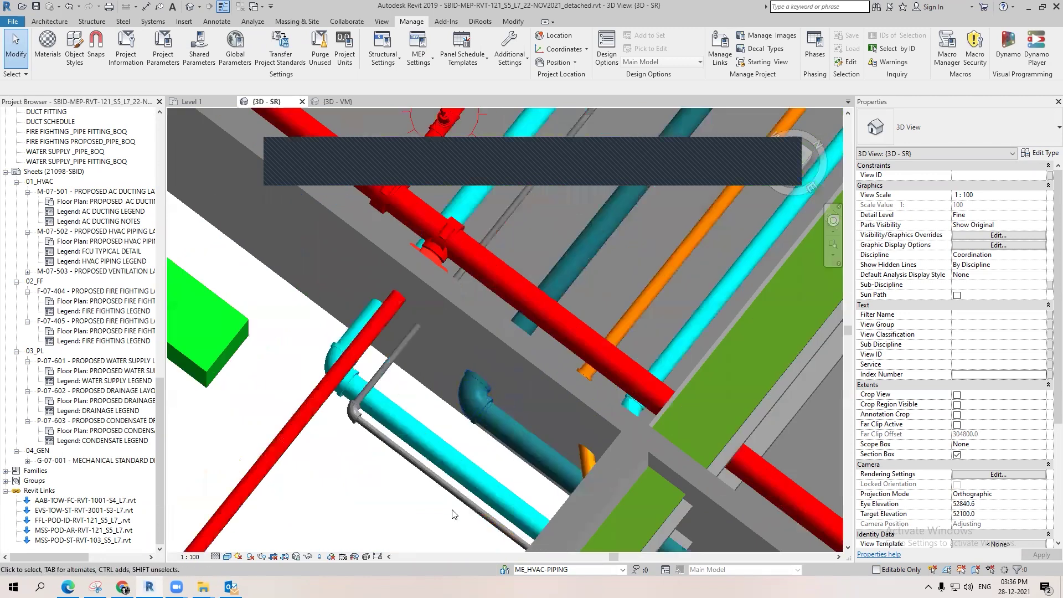
pyautogui.moveTo(545, 331); pyautogui.dragTo(408, 214, button='middle')
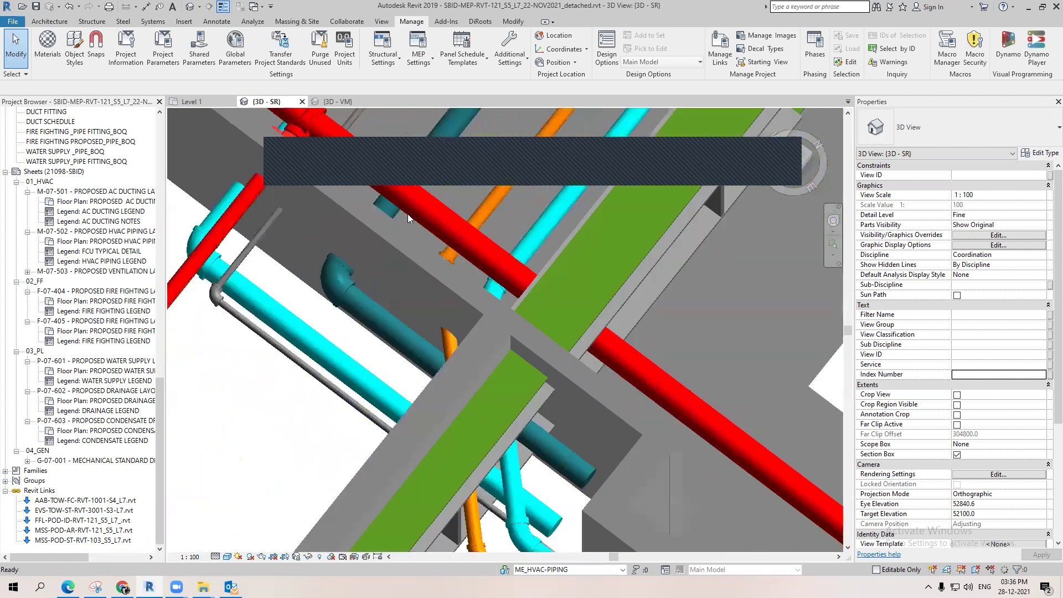
pyautogui.moveTo(445, 306); pyautogui.dragTo(395, 296, button='middle')
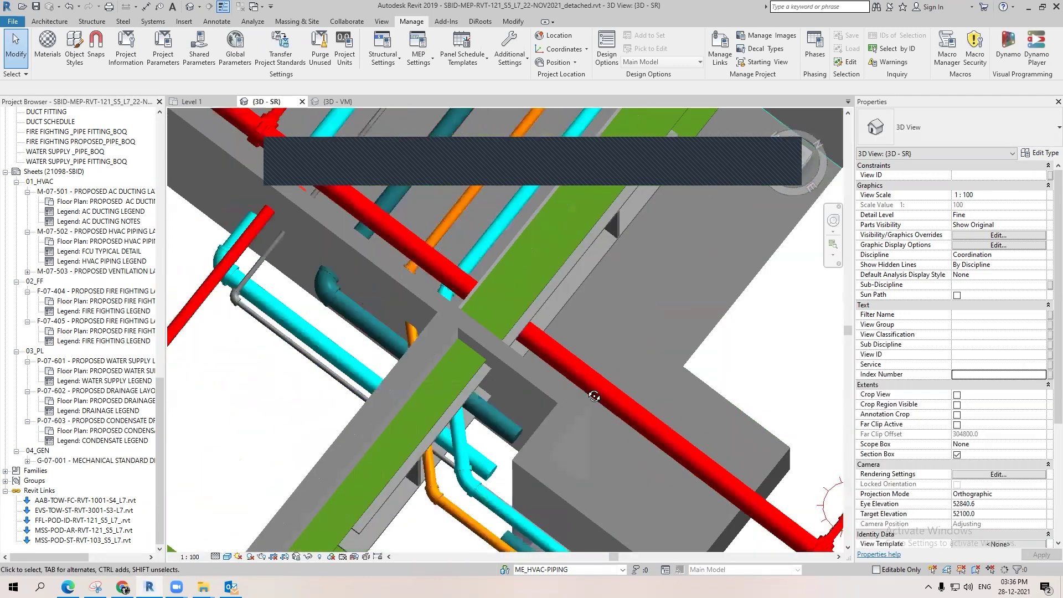
pyautogui.scroll(-2, 631, 377)
pyautogui.scroll(3, 814, 258)
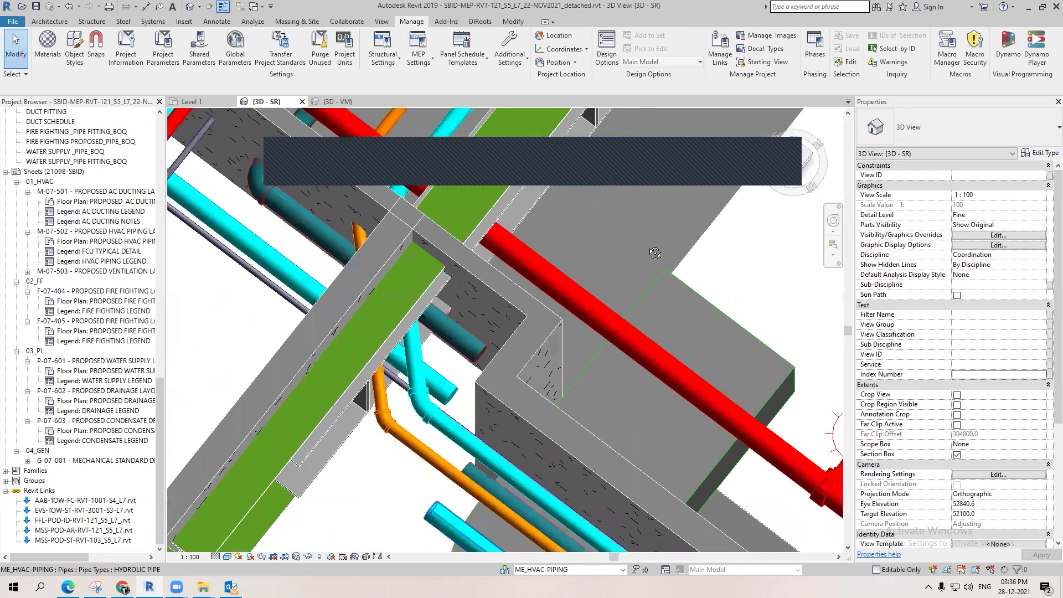
pyautogui.keyDown('shift'); pyautogui.moveTo(655, 254); pyautogui.dragTo(493, 330, button='middle'); pyautogui.keyUp('shift')
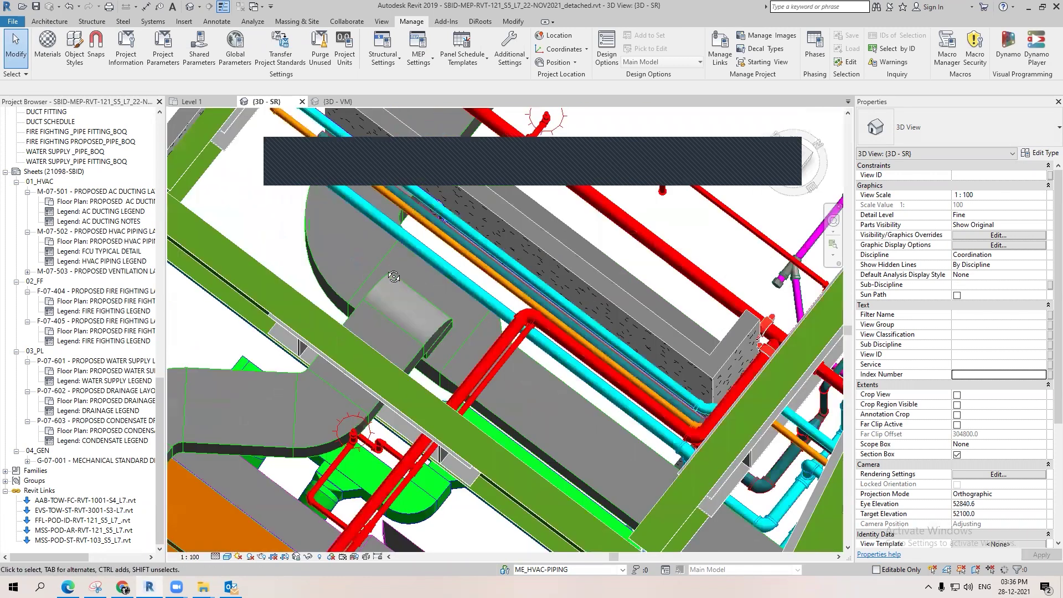
# Step: Select the remaining CHWS pipe segment and inspect its cut end against the beam opening, clearing the selection
pyautogui.click(464, 286)
pyautogui.scroll(1, 335, 308)
pyautogui.moveTo(335, 308); pyautogui.dragTo(356, 408, button='middle')
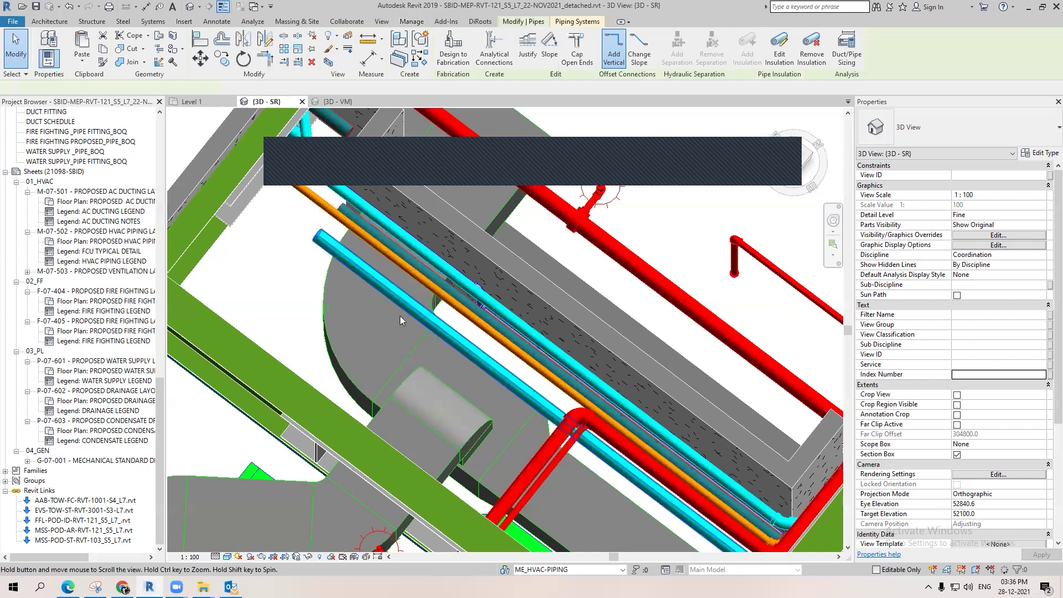
pyautogui.keyDown('shift'); pyautogui.moveTo(400, 316); pyautogui.dragTo(385, 293, button='middle'); pyautogui.keyUp('shift')
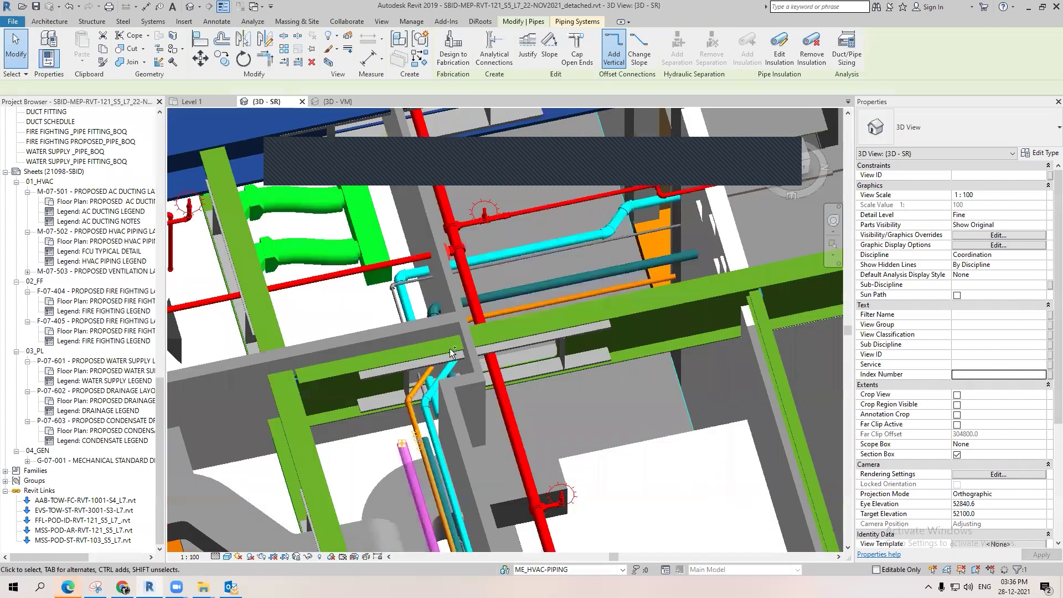
pyautogui.click(451, 350)
pyautogui.keyDown('shift'); pyautogui.moveTo(427, 351); pyautogui.dragTo(433, 460, button='middle'); pyautogui.keyUp('shift')
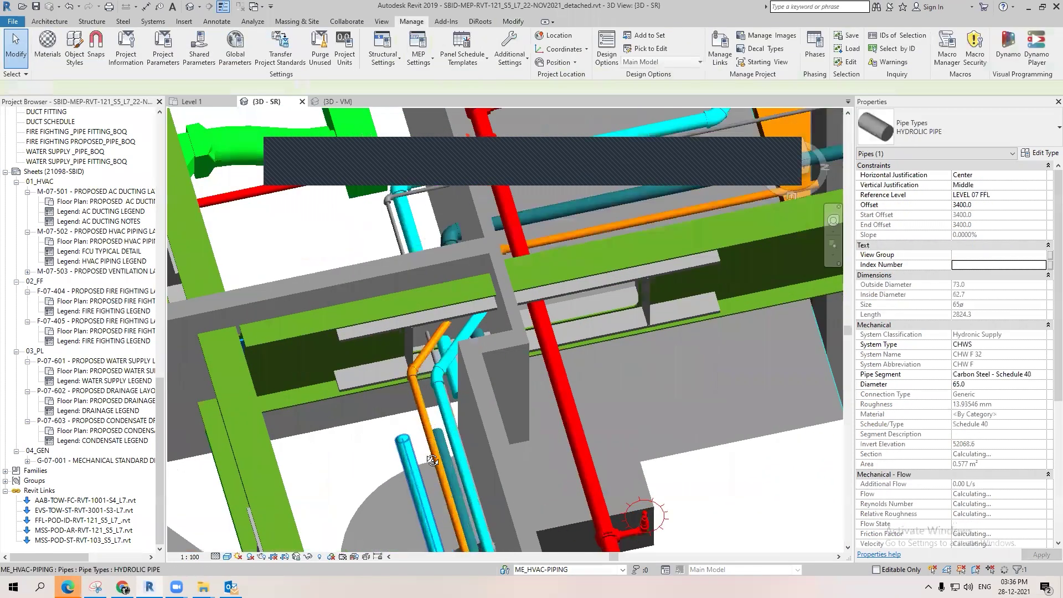
# Step: Select the two elbows at the far ends of the shifted CHWS and CHWR pipes and examine the surrounding beam area from above
pyautogui.scroll(1, 408, 414)
pyautogui.keyDown('shift'); pyautogui.moveTo(382, 308); pyautogui.dragTo(403, 331, button='middle'); pyautogui.keyUp('shift')
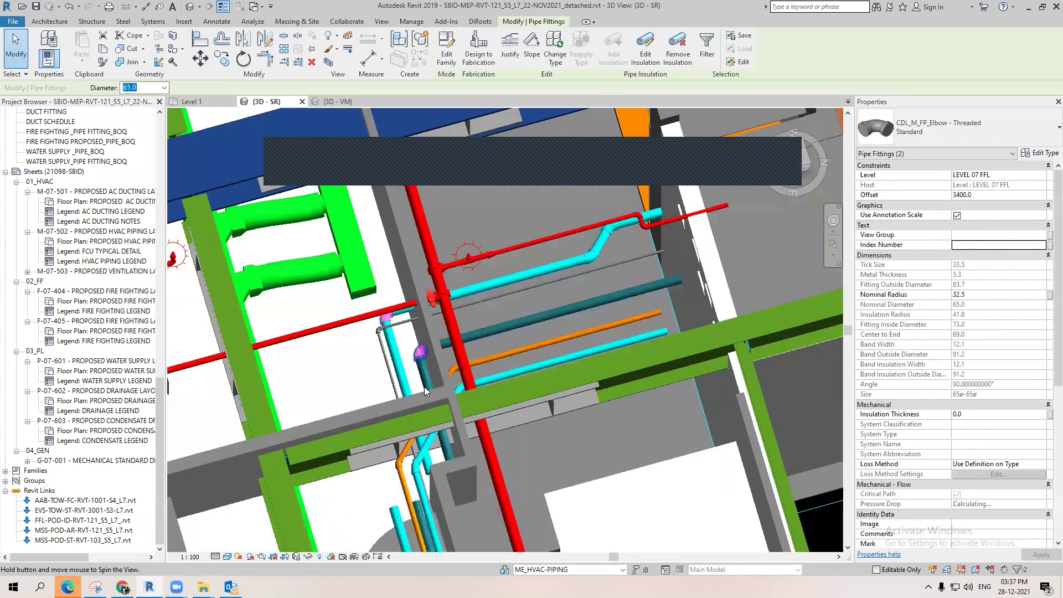
pyautogui.keyDown('shift'); pyautogui.moveTo(425, 386); pyautogui.dragTo(400, 387, button='middle'); pyautogui.keyUp('shift')
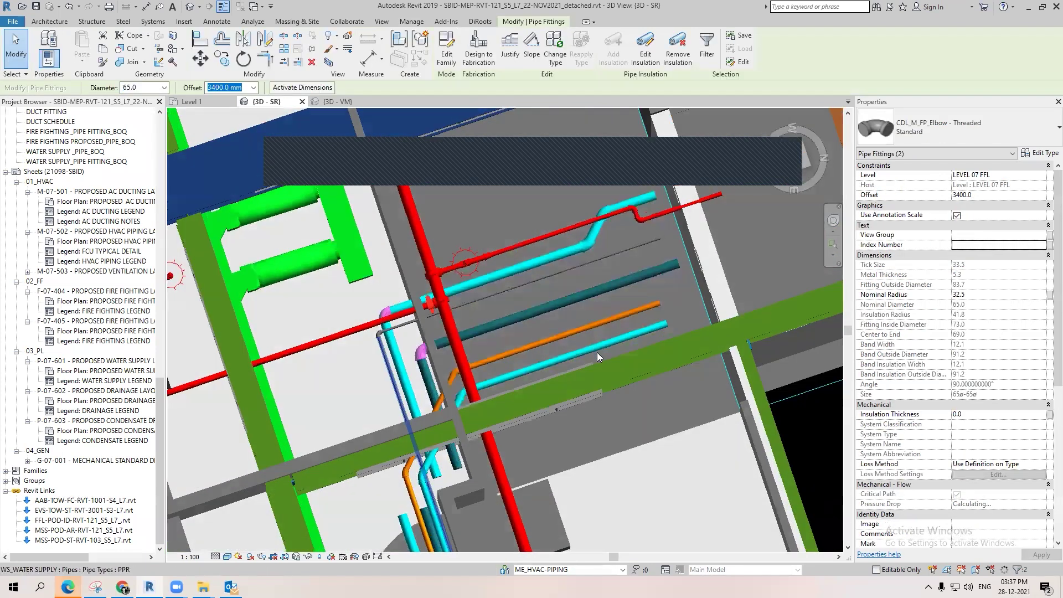
pyautogui.press('Escape')
pyautogui.moveTo(255, 488); pyautogui.dragTo(516, 375, button='middle')
pyautogui.scroll(2, 515, 375)
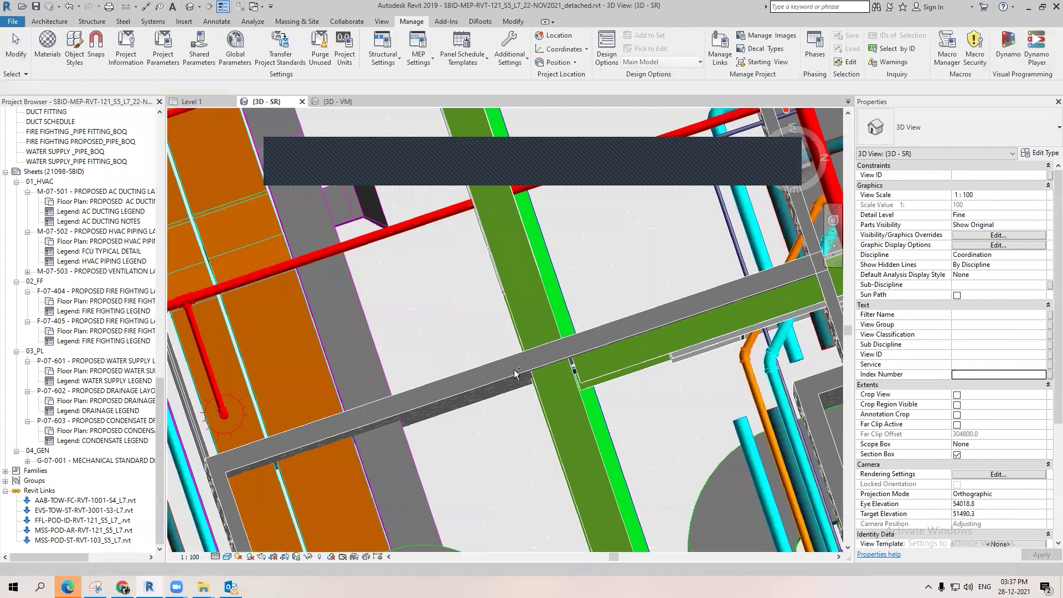
pyautogui.scroll(-2, 515, 375)
pyautogui.scroll(-1, 515, 375)
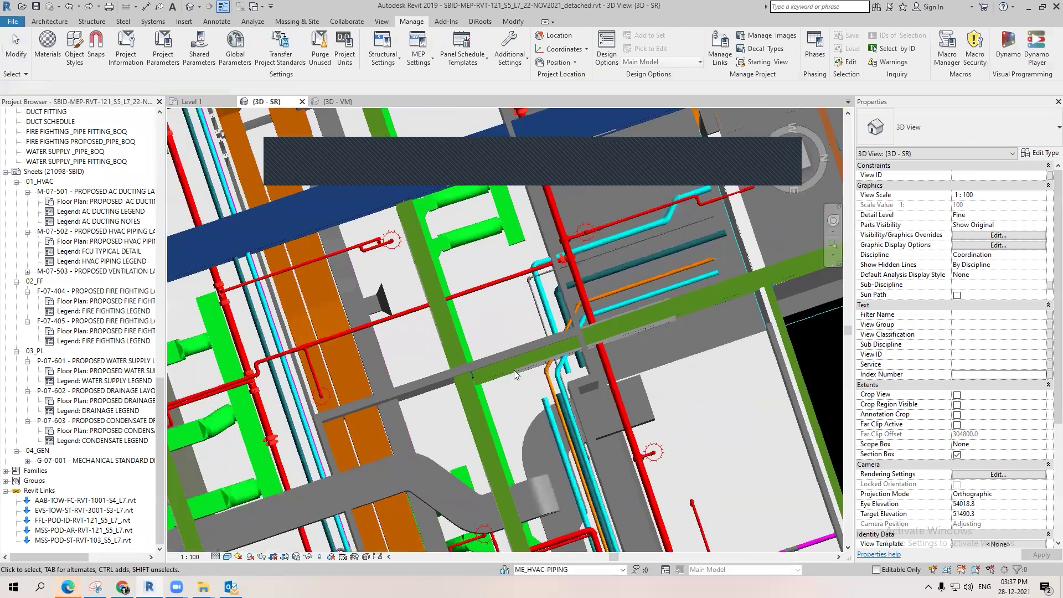
pyautogui.scroll(3, 514, 374)
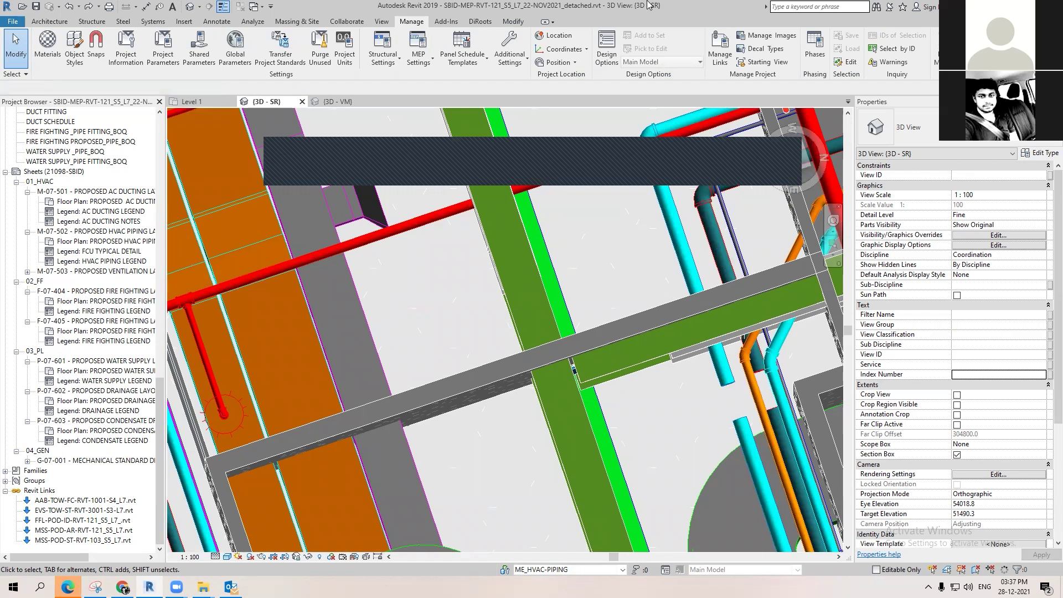
# Step: Delete the CHWS elbow that joins the shifted pipe segment to its perpendicular run beyond the beam
pyautogui.moveTo(688, 209); pyautogui.dragTo(675, 325, button='middle')
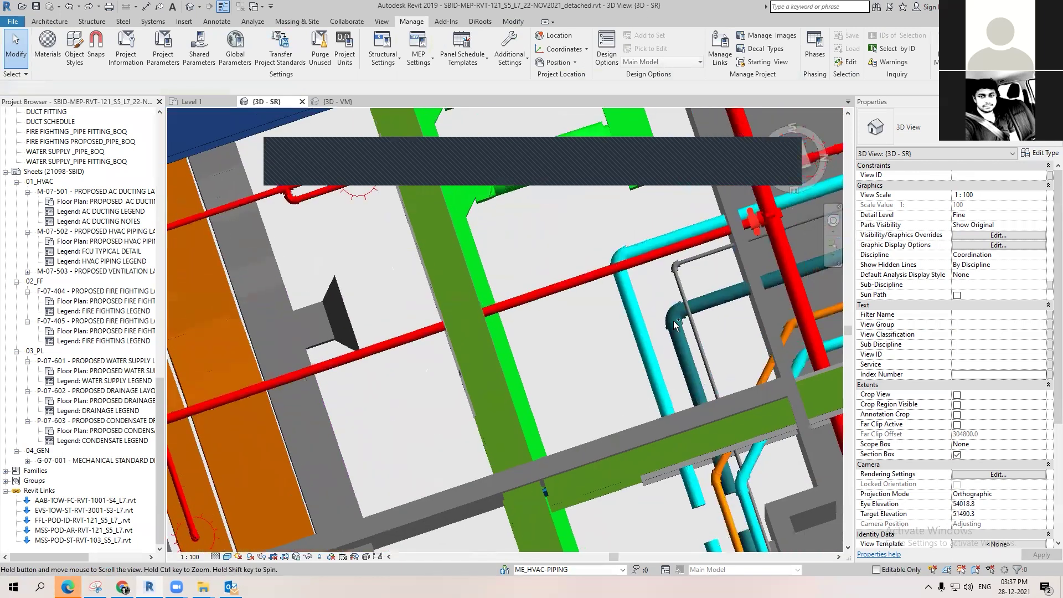
pyautogui.click(673, 316)
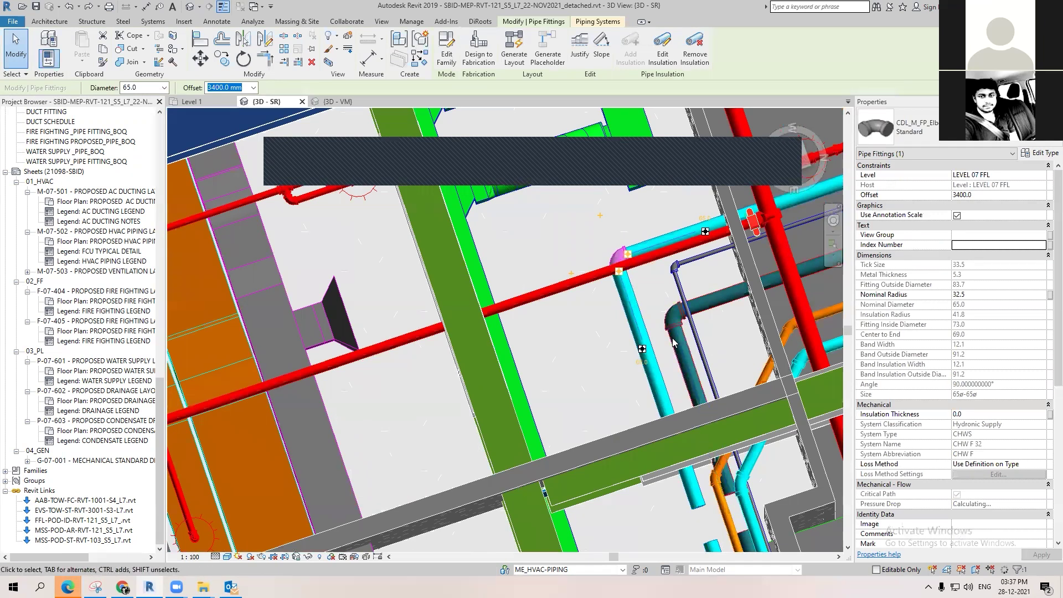
pyautogui.press('Escape')
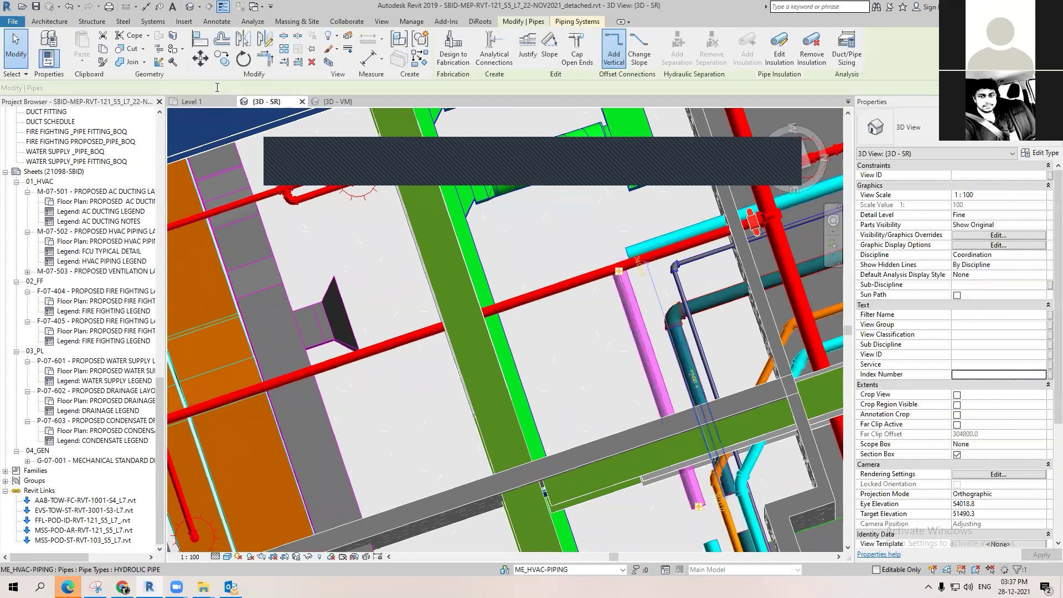
# Step: Try to set the offset of the two cut hydrolic pipe segments to 3200 mm with the CHWR elbow still attached
pyautogui.write('3200')
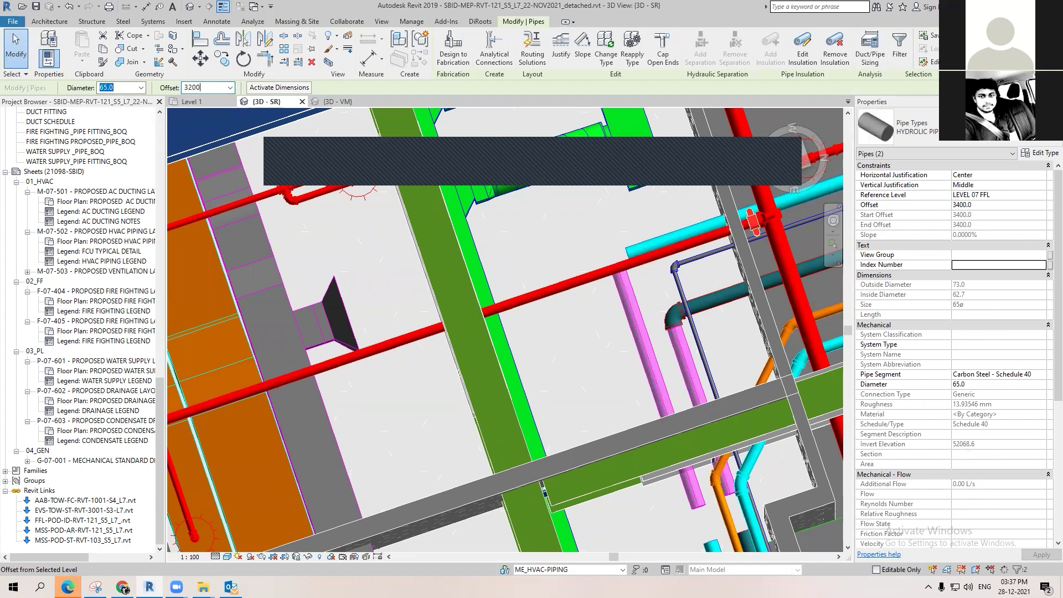
pyautogui.press('Return')
pyautogui.scroll(-4, 648, 386)
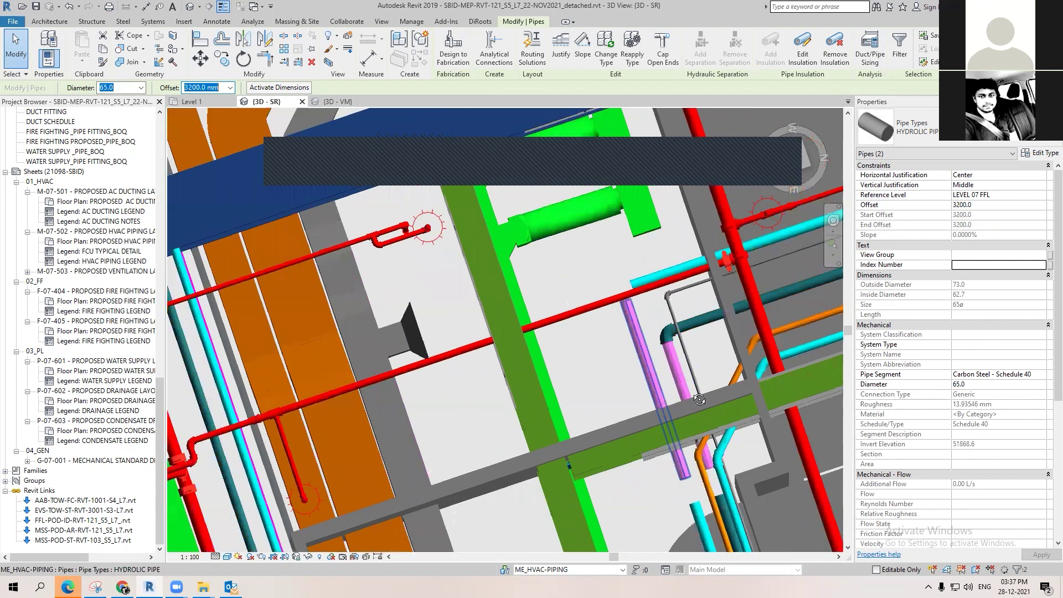
pyautogui.keyDown('shift'); pyautogui.moveTo(729, 374); pyautogui.dragTo(618, 363, button='middle'); pyautogui.keyUp('shift')
pyautogui.hotkey('ctrl', 'z')
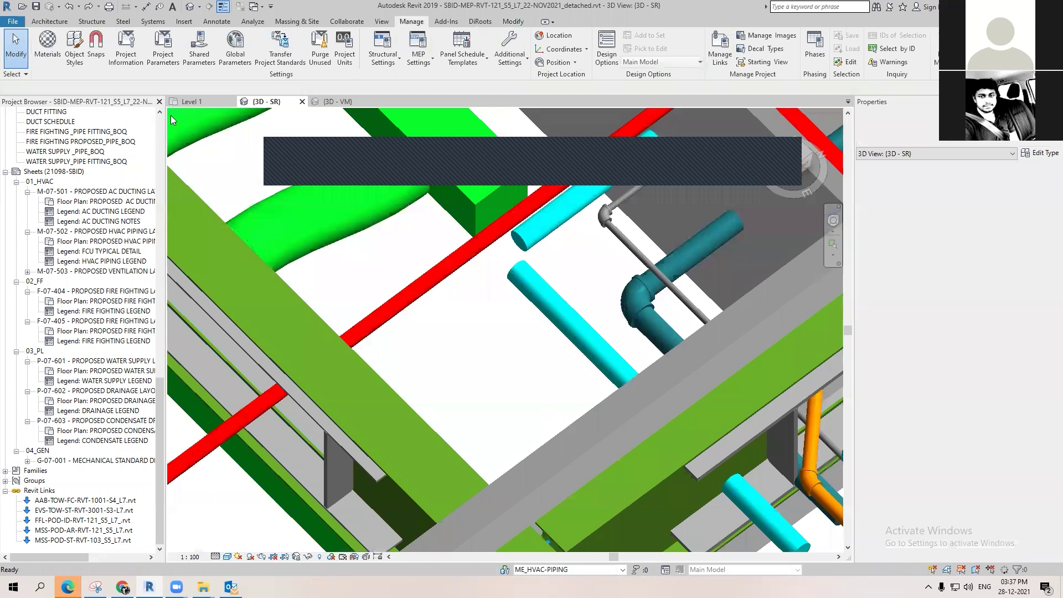
# Step: Delete the CHWR elbow and set the offset of both pipe segments crossing the beam to 3200 mm
pyautogui.press('d')
pyautogui.press('e')
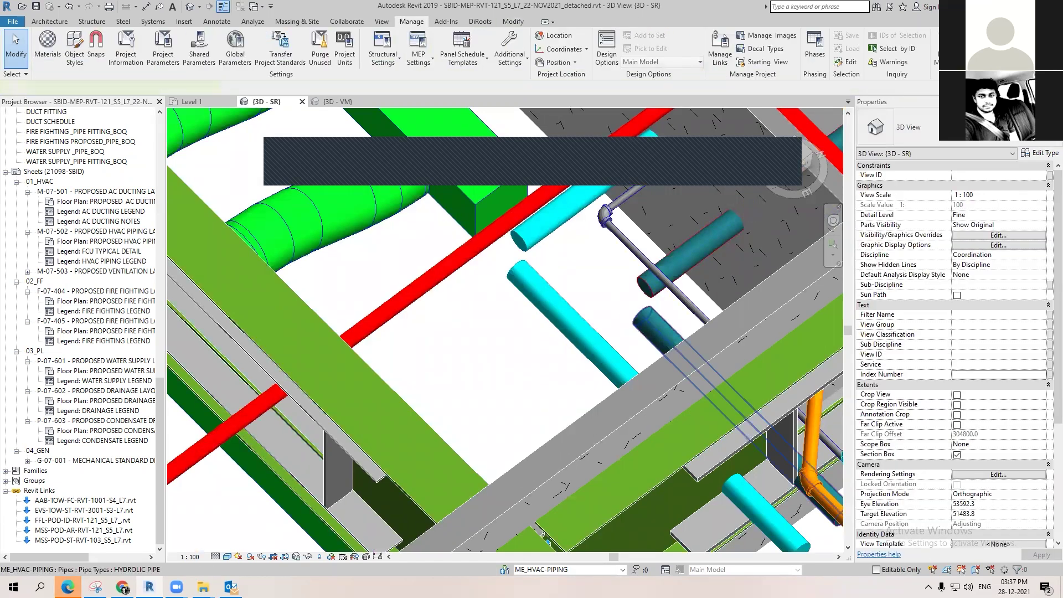
pyautogui.click(657, 329)
pyautogui.keyDown('ctrl'); pyautogui.click(550, 275); pyautogui.keyUp('ctrl')
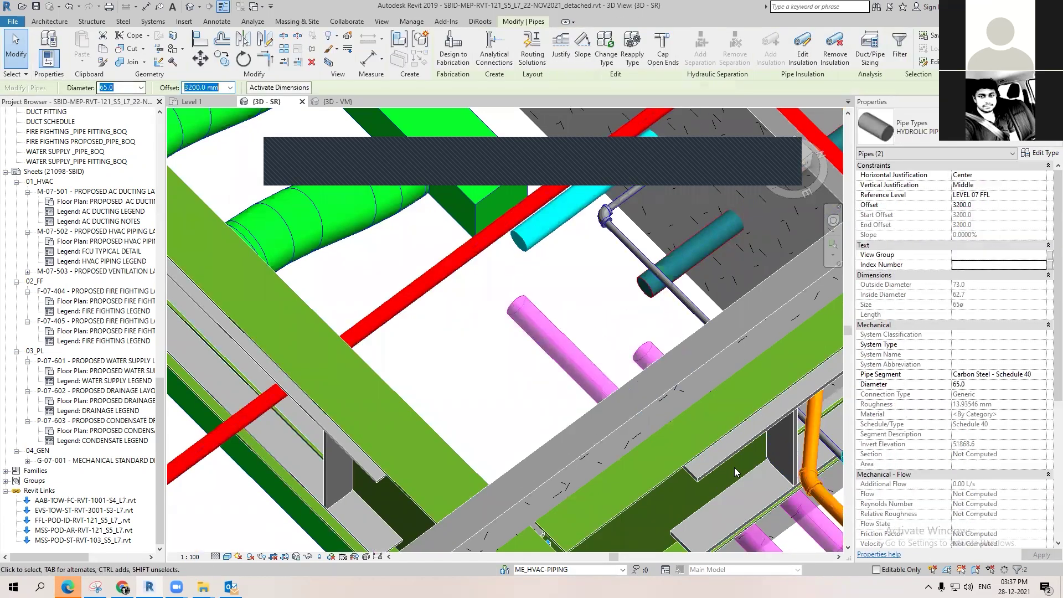
pyautogui.keyDown('shift'); pyautogui.moveTo(736, 472); pyautogui.dragTo(665, 404, button='middle'); pyautogui.keyUp('shift')
pyautogui.scroll(-2, 639, 367)
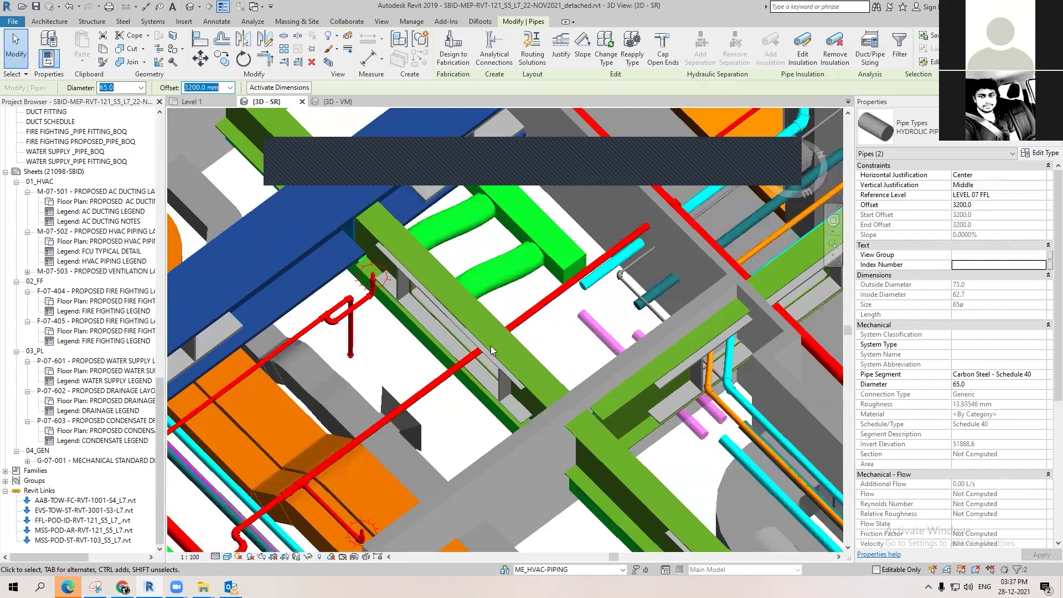
pyautogui.press('Escape')
pyautogui.scroll(2, 491, 345)
pyautogui.moveTo(154, 214)
pyautogui.keyDown('shift'); pyautogui.mouseDown(button='middle')
pyautogui.moveTo(144, 190)
pyautogui.moveTo(152, 326)
pyautogui.moveTo(168, 217)
pyautogui.mouseUp(button='middle'); pyautogui.keyUp('shift')
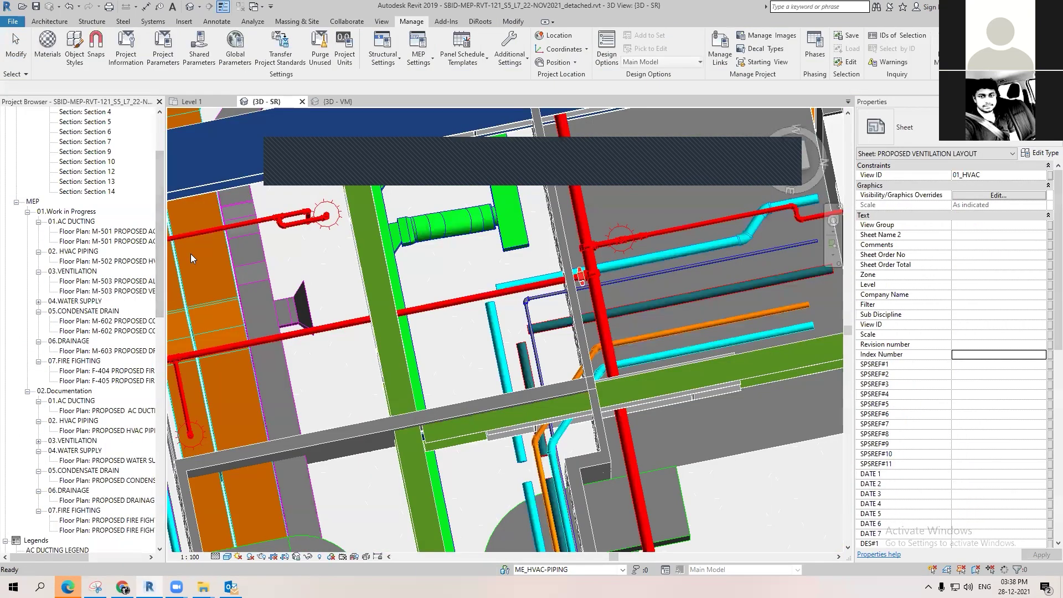
# Step: Open the floor plan M-502 PROPOSED HVAC PIPING LAYOUT and locate the disconnected pipe segments
pyautogui.moveTo(166, 287); pyautogui.dragTo(311, 285)
pyautogui.click(197, 261)
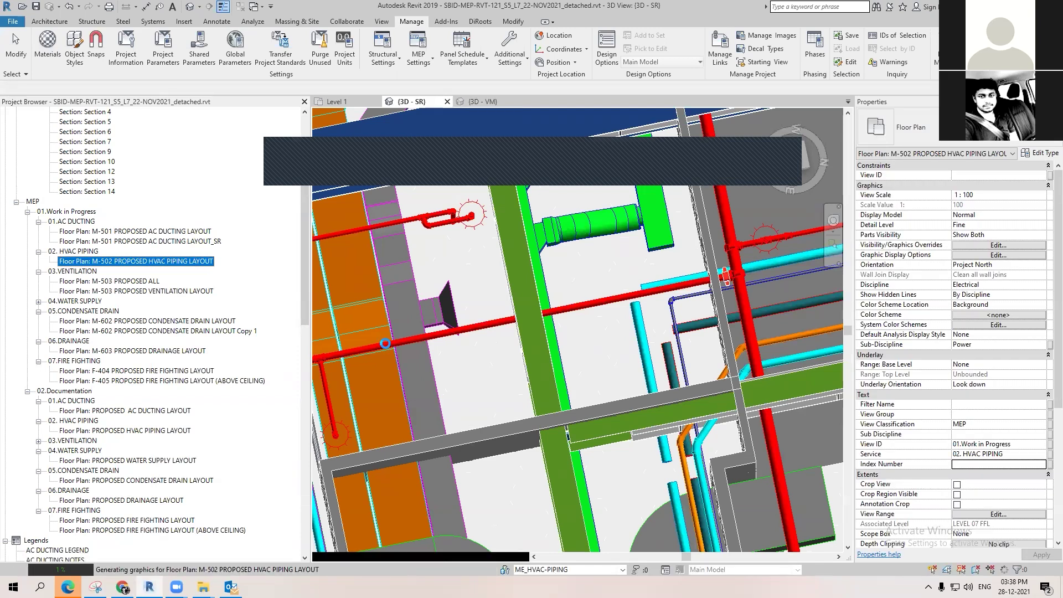
pyautogui.scroll(10, 535, 369)
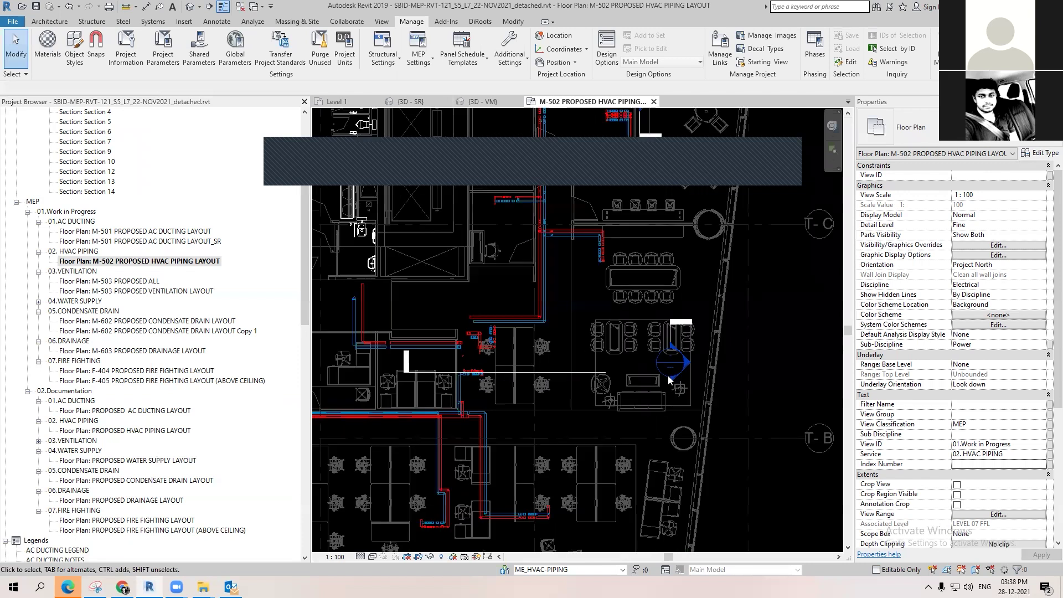
pyautogui.scroll(2, 670, 380)
pyautogui.moveTo(539, 439); pyautogui.dragTo(842, 444, button='middle')
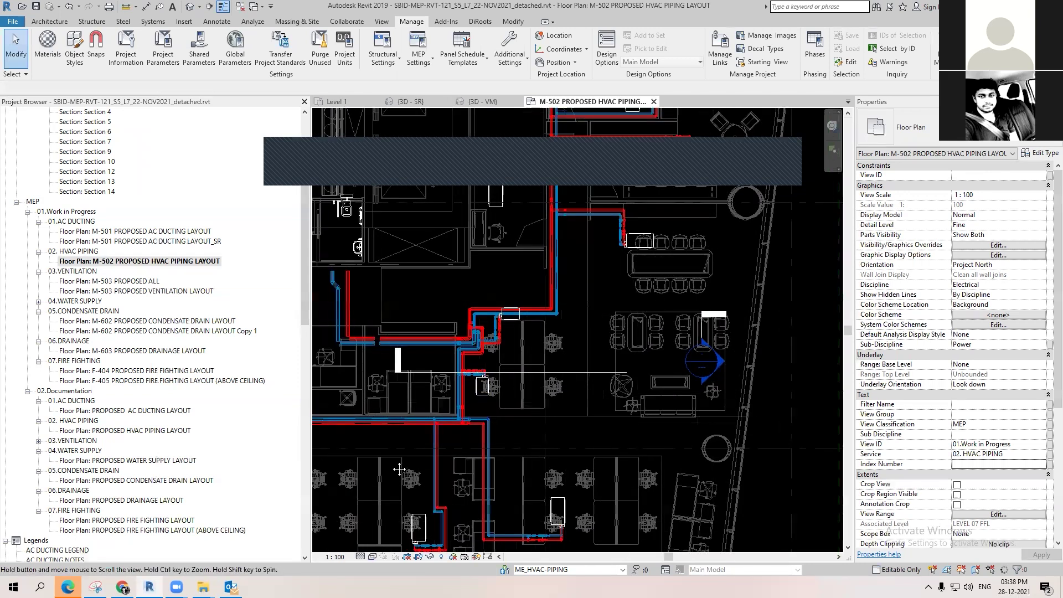
pyautogui.scroll(-3, 478, 509)
pyautogui.scroll(5, 497, 413)
pyautogui.moveTo(808, 191); pyautogui.dragTo(423, 221, button='middle')
pyautogui.moveTo(792, 293); pyautogui.dragTo(478, 390, button='middle')
pyautogui.moveTo(471, 454); pyautogui.dragTo(481, 369, button='middle')
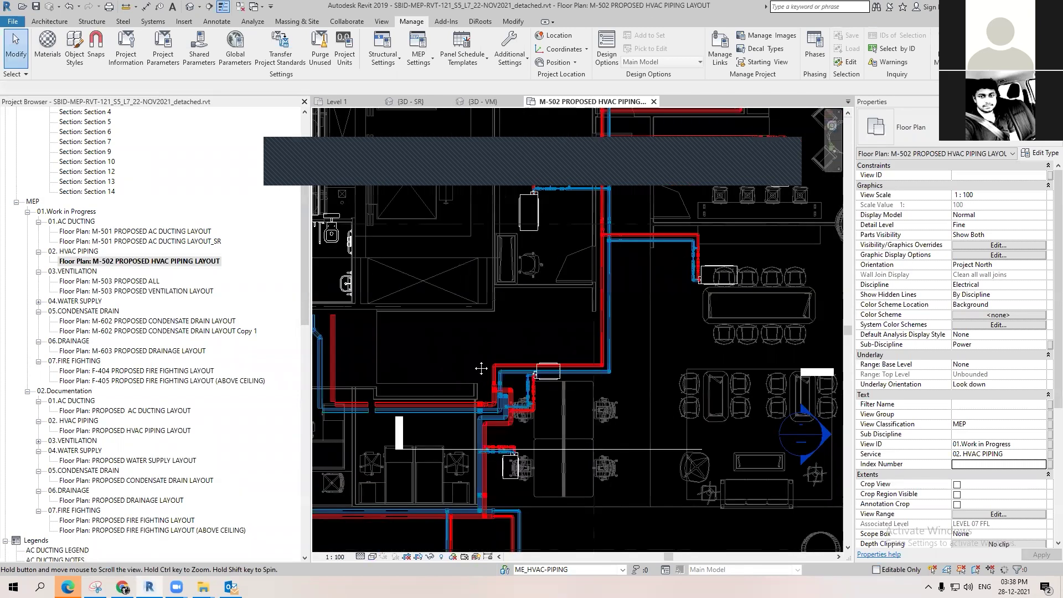
pyautogui.scroll(5, 493, 370)
# Step: Trim the disconnected lowered pipe segments to a corner with their perpendicular runs in the plan
pyautogui.press('t')
pyautogui.press('r')
pyautogui.scroll(-2, 504, 371)
pyautogui.click(431, 380)
pyautogui.click(444, 380)
pyautogui.scroll(2, 573, 394)
pyautogui.scroll(3, 603, 354)
pyautogui.press('Escape')
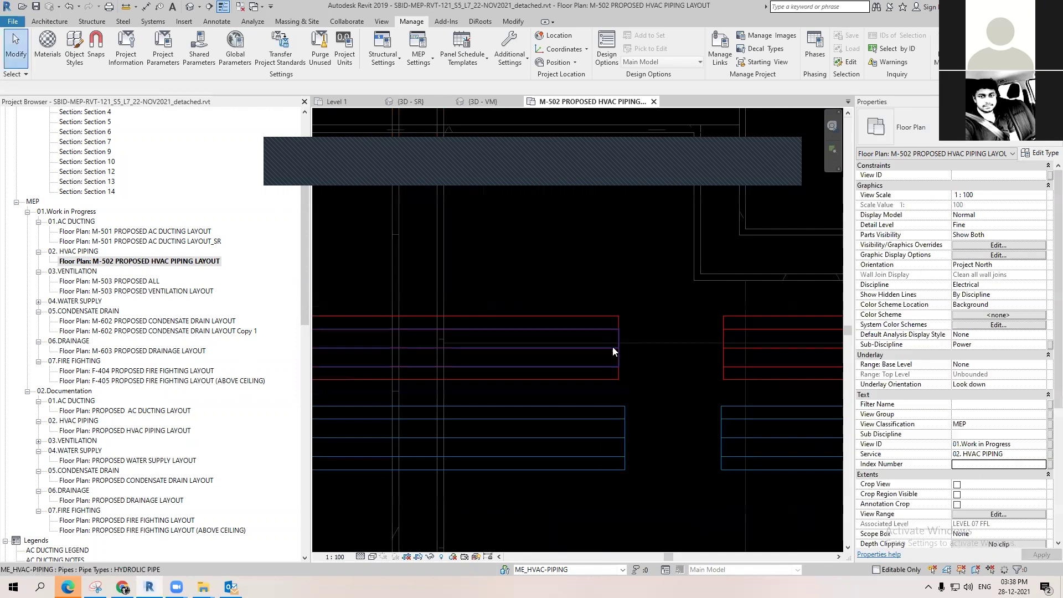
# Step: Extend the open ends of the lowered red and blue pipe segments across the gap to connect with the facing pipe ends
pyautogui.click(617, 349)
pyautogui.moveTo(618, 348); pyautogui.dragTo(723, 349)
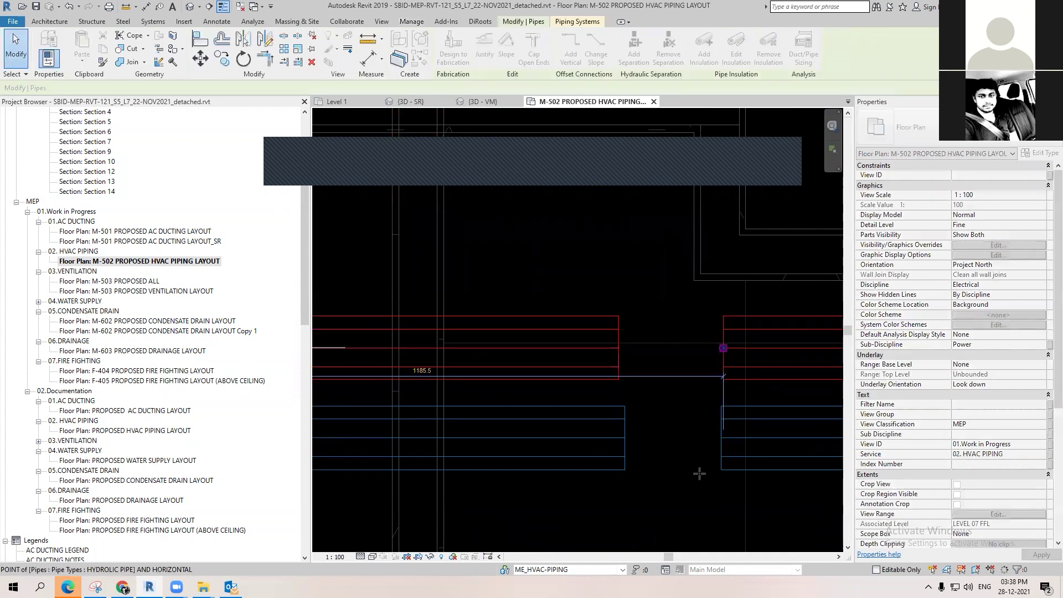
pyautogui.press('Escape')
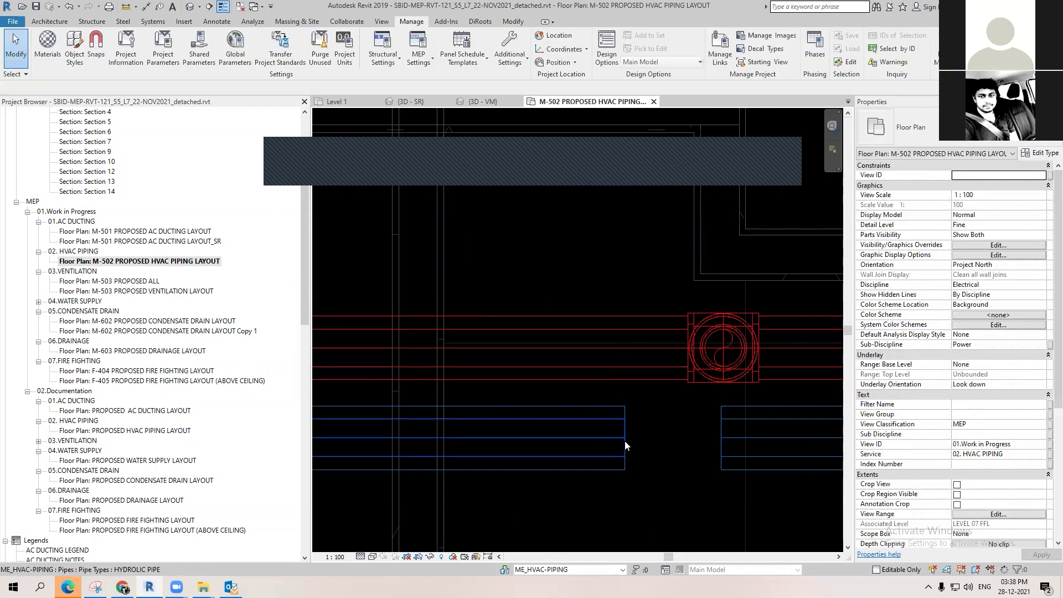
pyautogui.click(624, 438)
pyautogui.moveTo(625, 438); pyautogui.dragTo(721, 438)
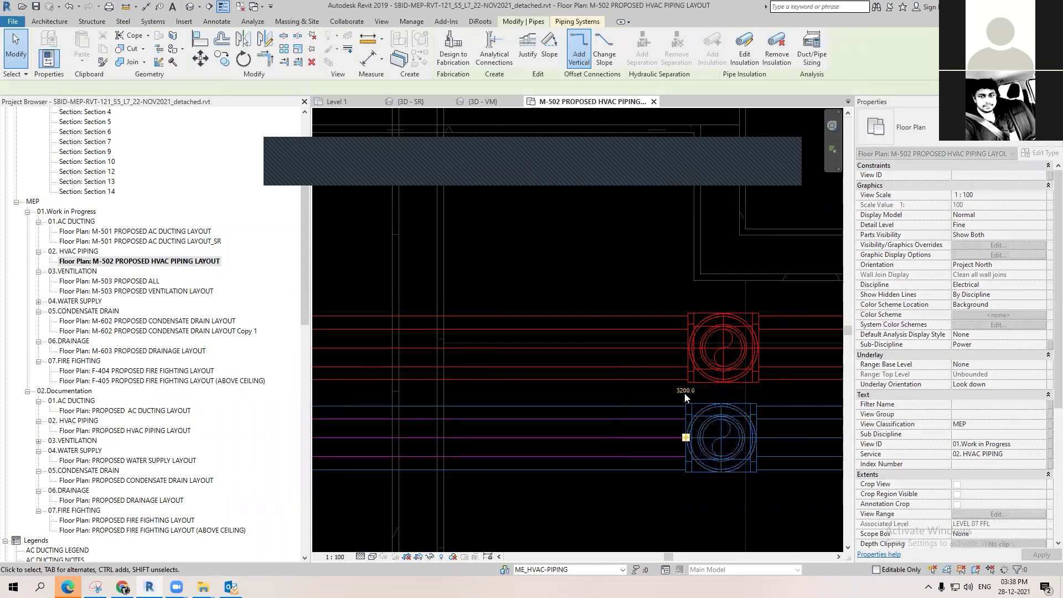
pyautogui.press('Escape')
pyautogui.scroll(-3, 499, 334)
# Step: Return to the {3D - SR} view and examine the reconnected pipes passing through the beam opening
pyautogui.click(467, 100)
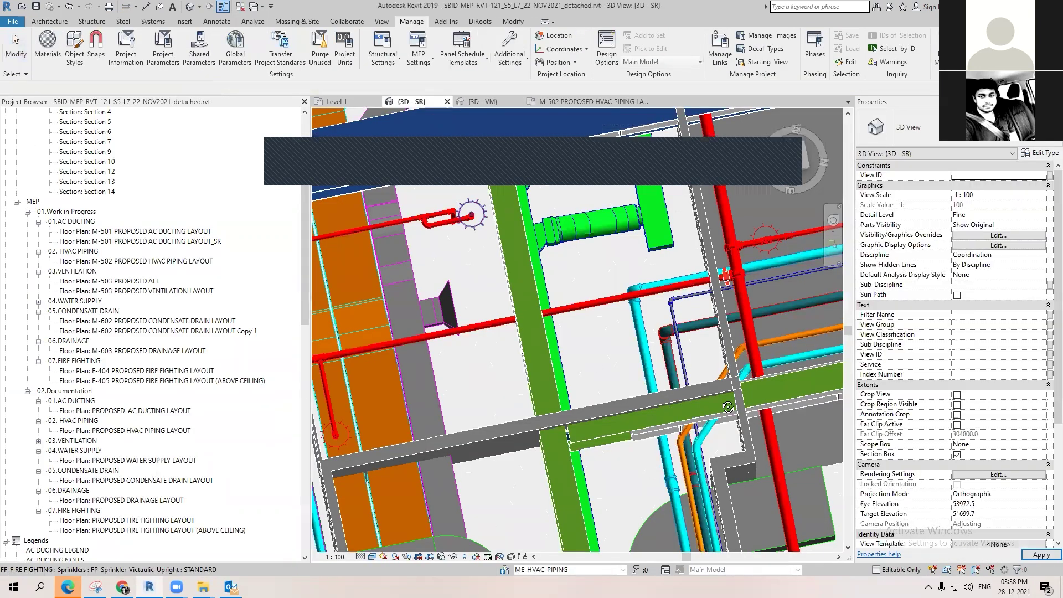
pyautogui.keyDown('shift'); pyautogui.moveTo(728, 407); pyautogui.dragTo(570, 306, button='middle'); pyautogui.keyUp('shift')
pyautogui.scroll(4, 575, 351)
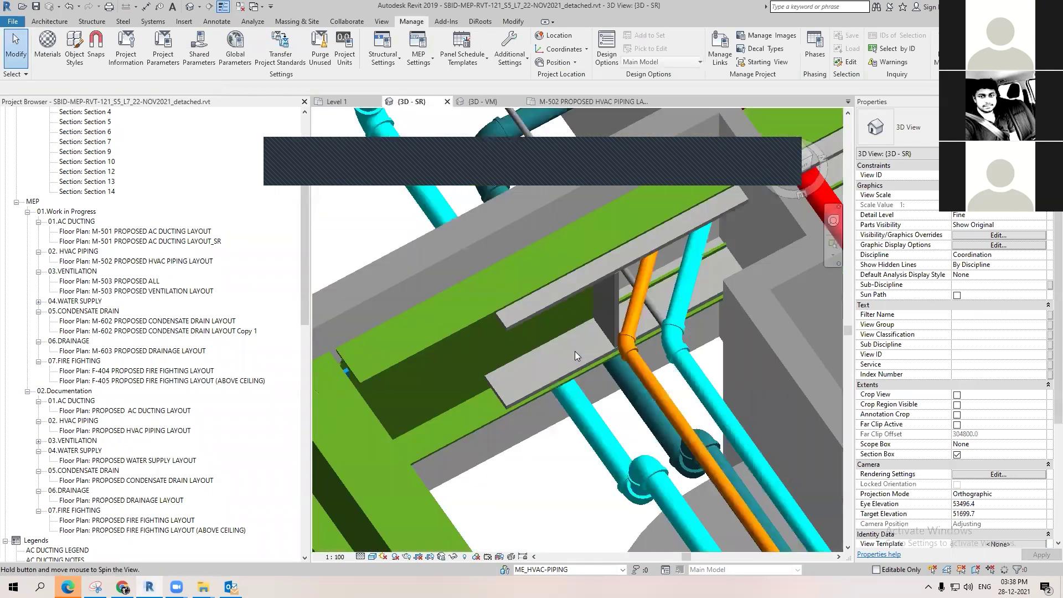
pyautogui.scroll(-2, 575, 356)
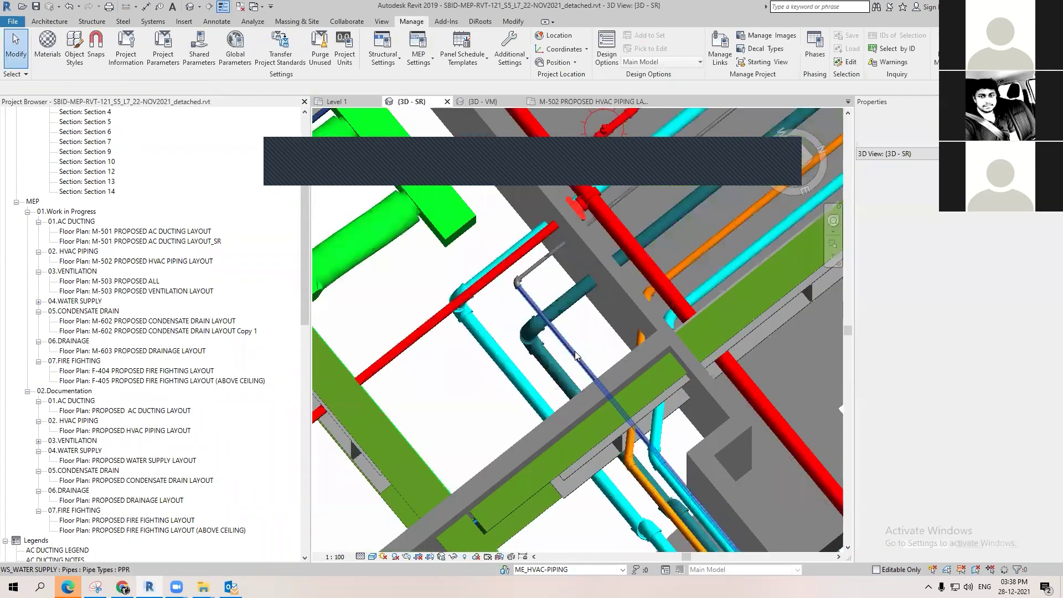
pyautogui.scroll(-2, 575, 356)
pyautogui.scroll(-3, 576, 355)
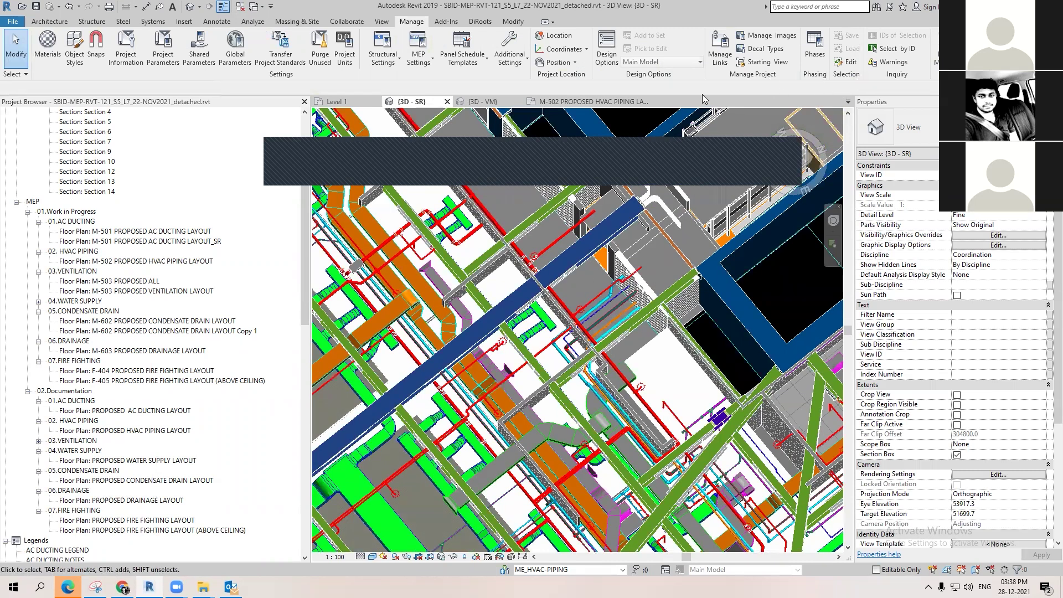
# Step: Show the last interference report, refresh it and review the clashes listed under Pipes
pyautogui.click(347, 21)
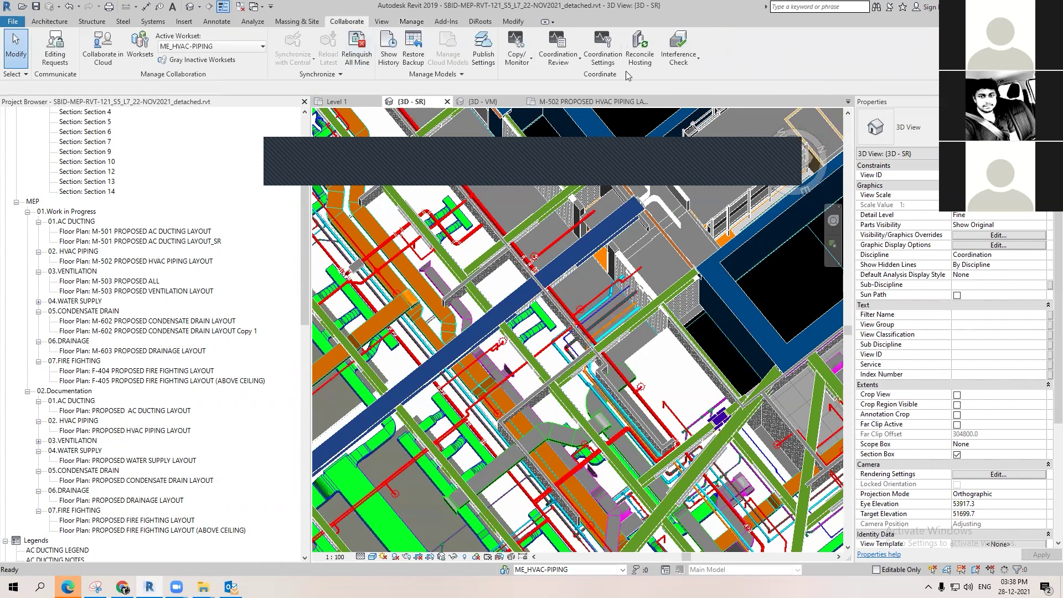
pyautogui.click(687, 56)
pyautogui.click(716, 109)
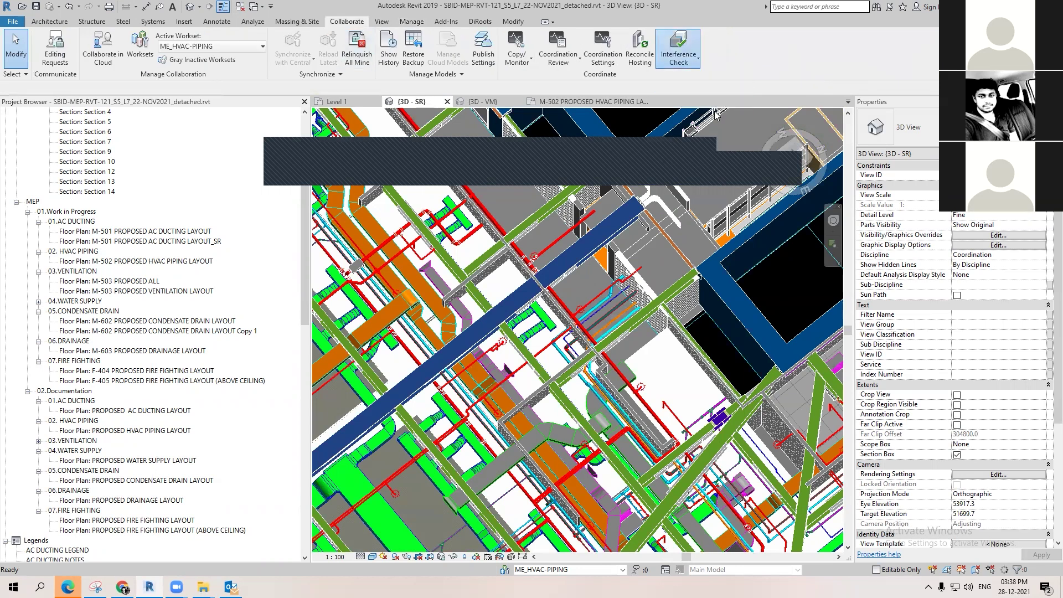
pyautogui.scroll(-5, 232, 317)
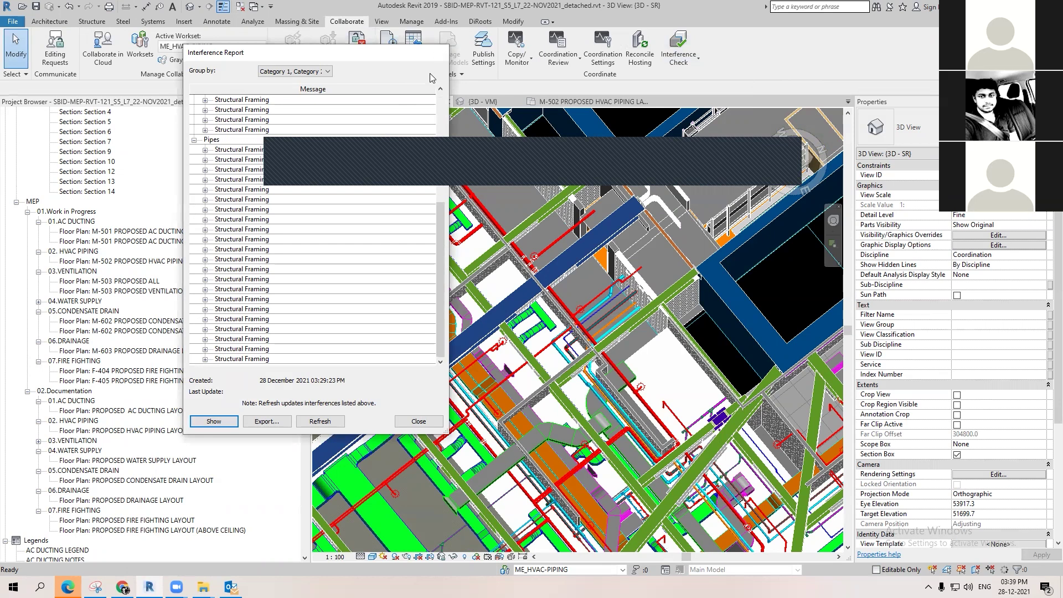
pyautogui.click(330, 422)
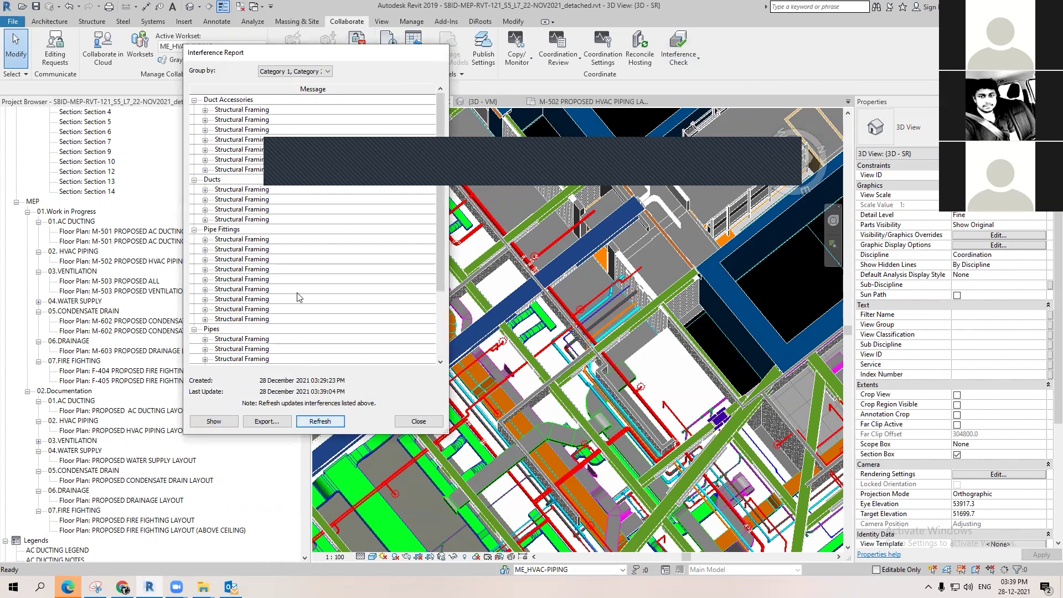
pyautogui.scroll(-2, 303, 252)
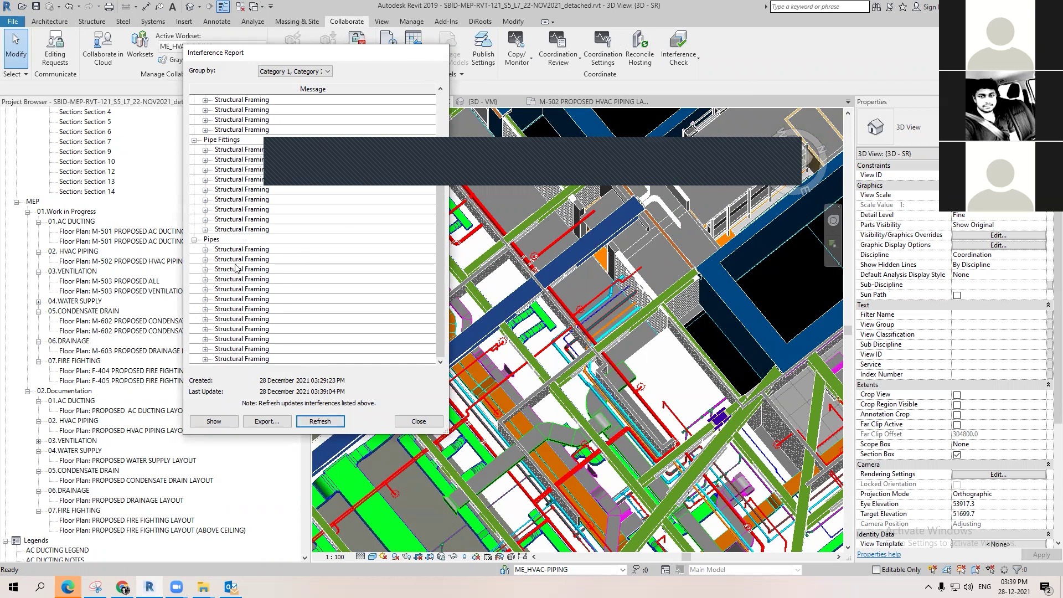
# Step: Export the refreshed interference report and switch to Microsoft Edge
pyautogui.click(266, 421)
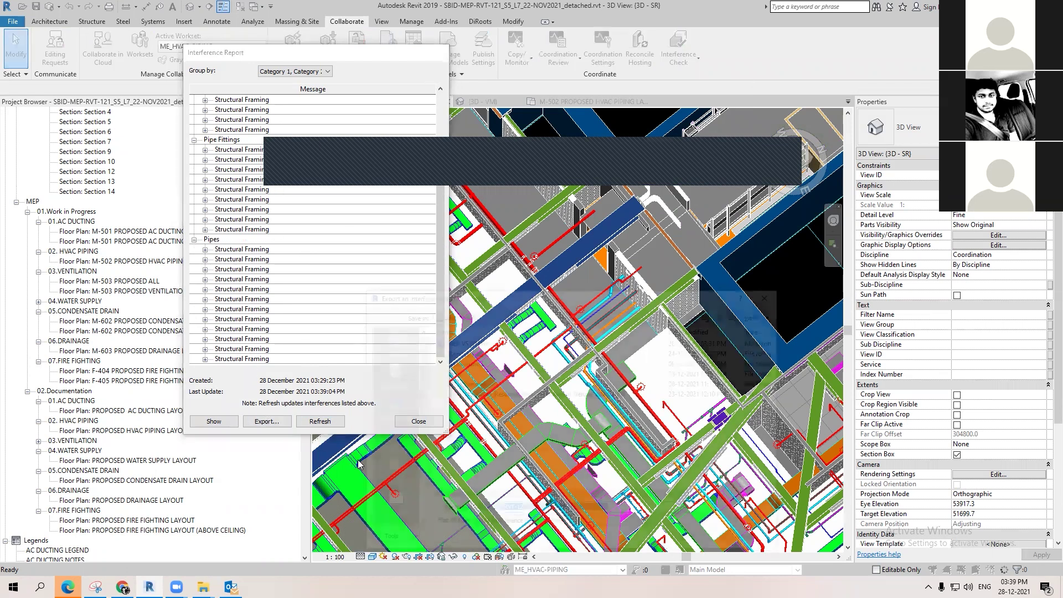
pyautogui.click(690, 544)
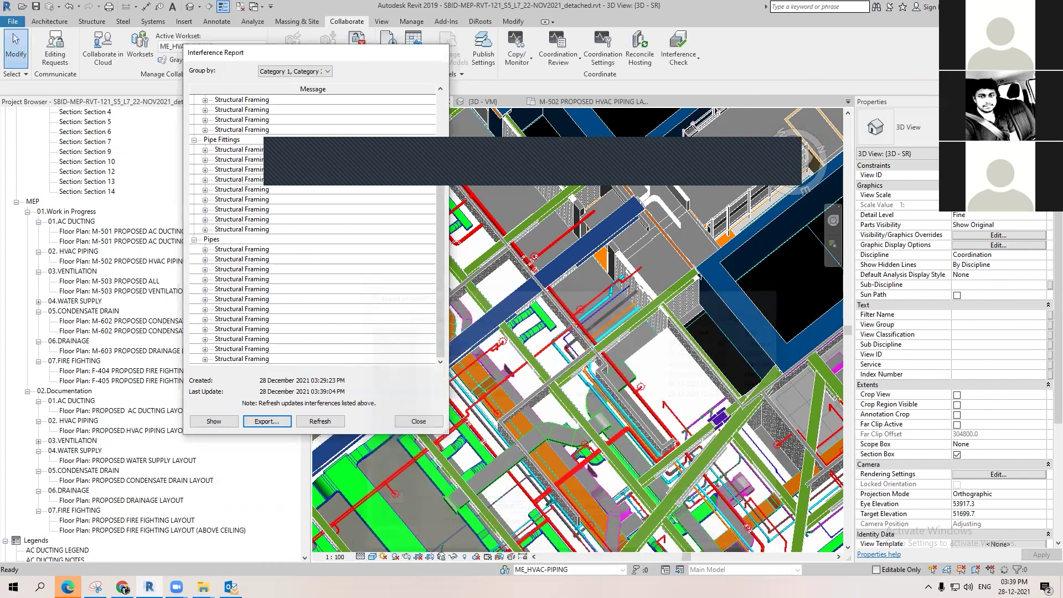
pyautogui.click(67, 587)
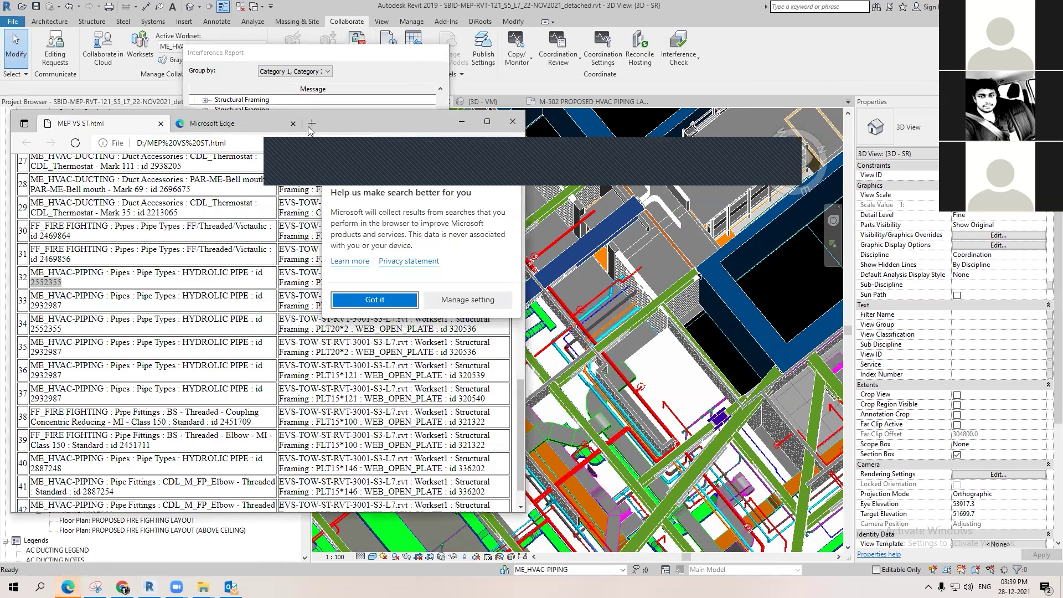
# Step: Open the newly exported SBID-MEP-RVT-121_S5_L7_22-NOV2021_detached.html report and compare its clash list with the earlier MEP VS ST.html report
pyautogui.click(486, 122)
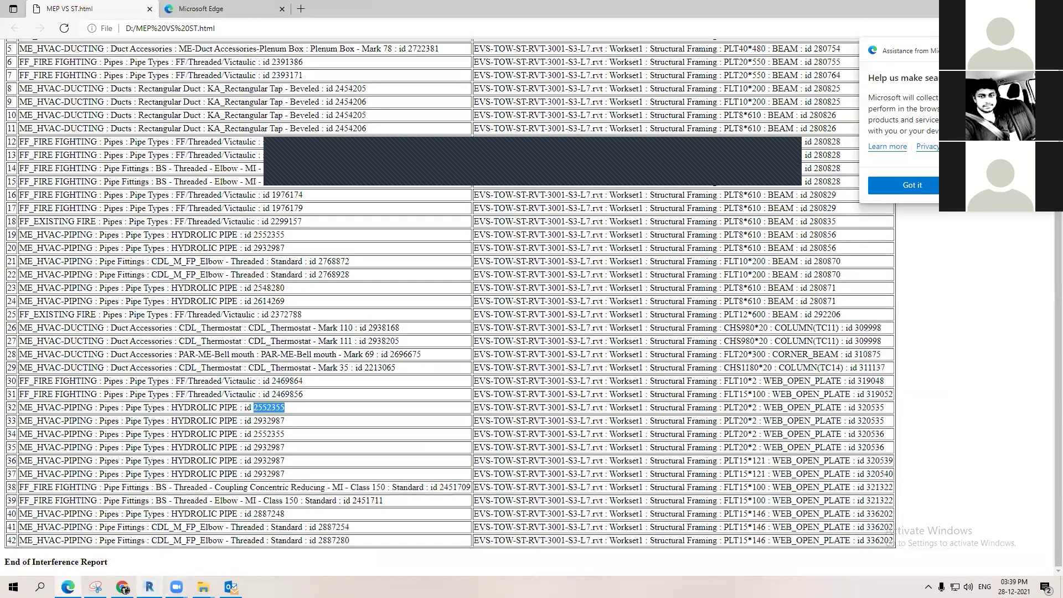
pyautogui.click(203, 587)
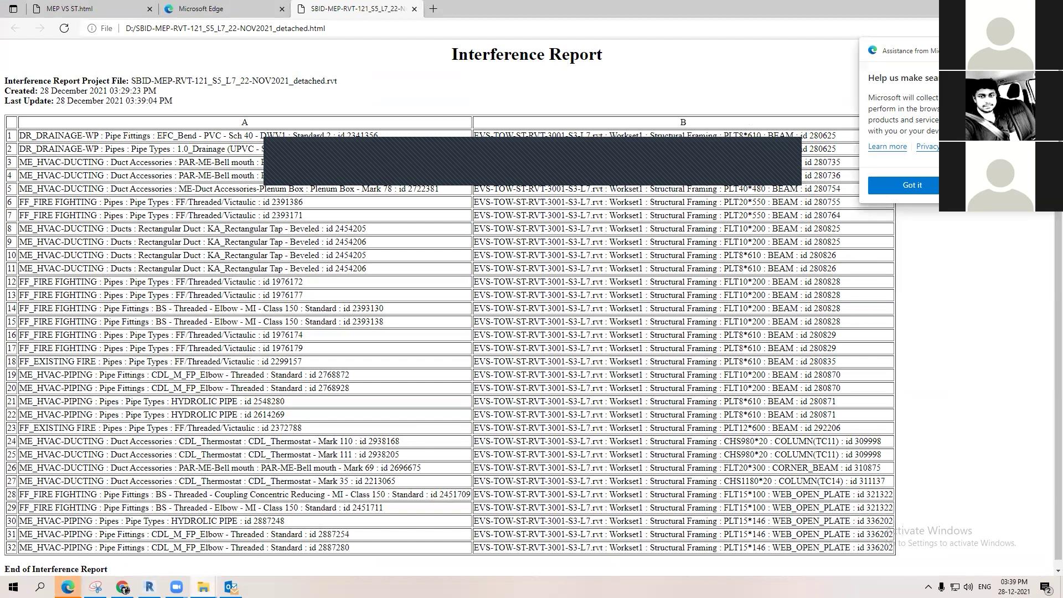
pyautogui.scroll(-1, 121, 456)
pyautogui.scroll(-1, 84, 531)
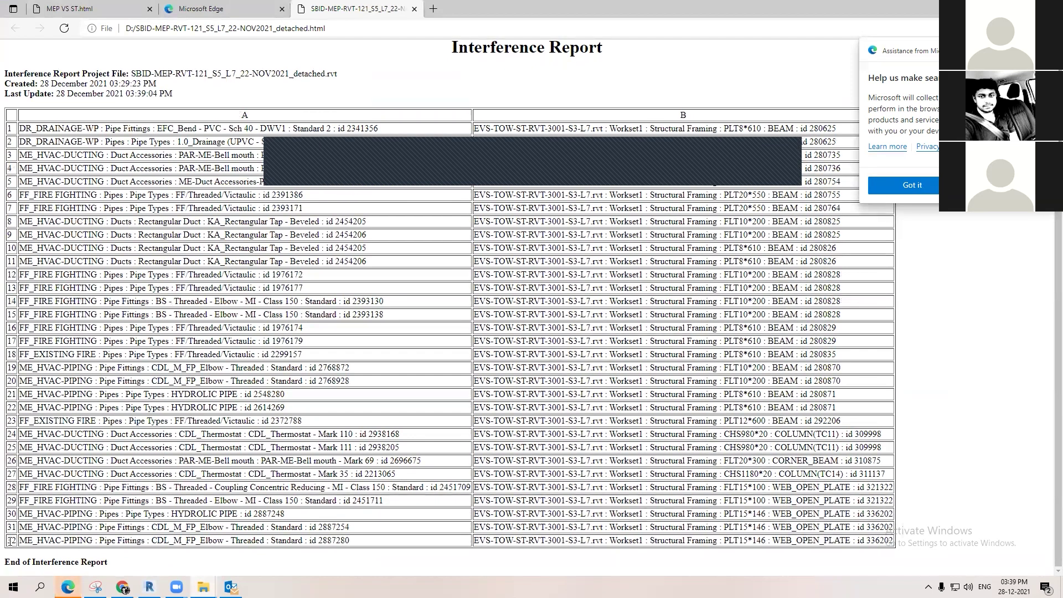
pyautogui.click(115, 16)
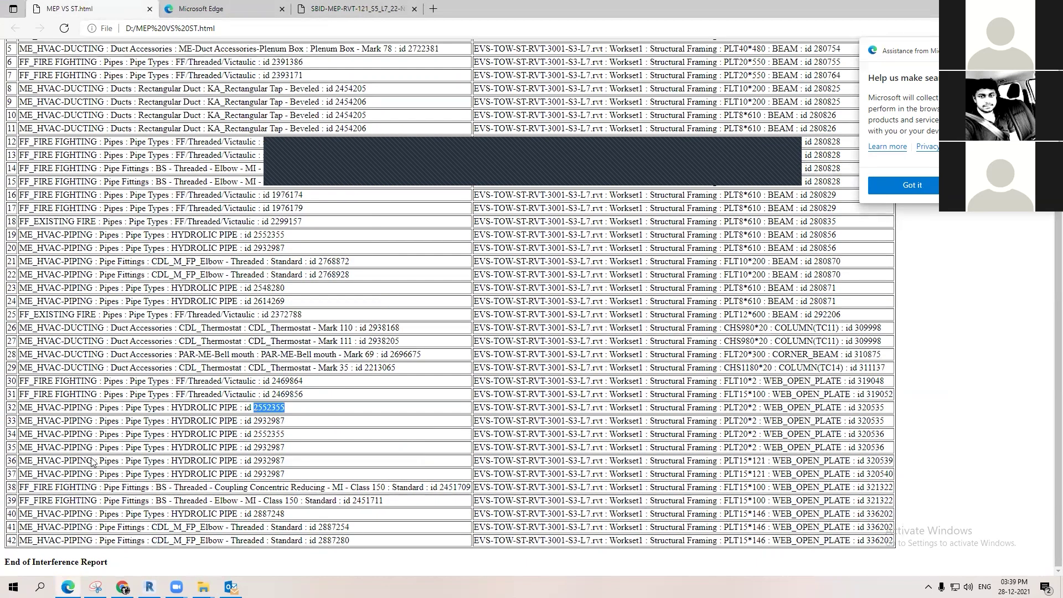
pyautogui.click(357, 10)
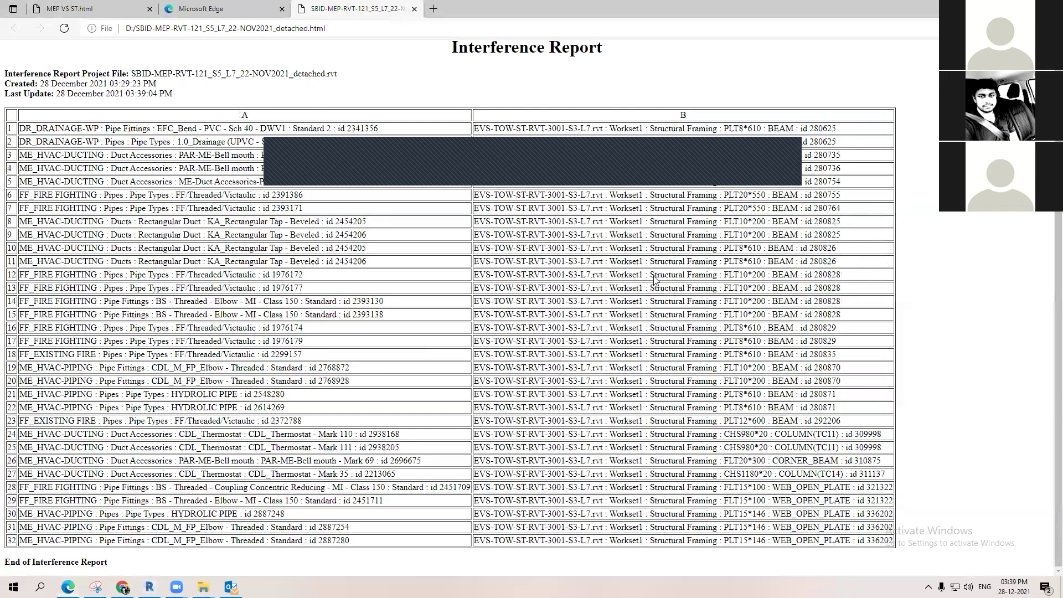
# Step: Switch back to Revit and close the interference report
pyautogui.hotkey('alt', 'Tab')
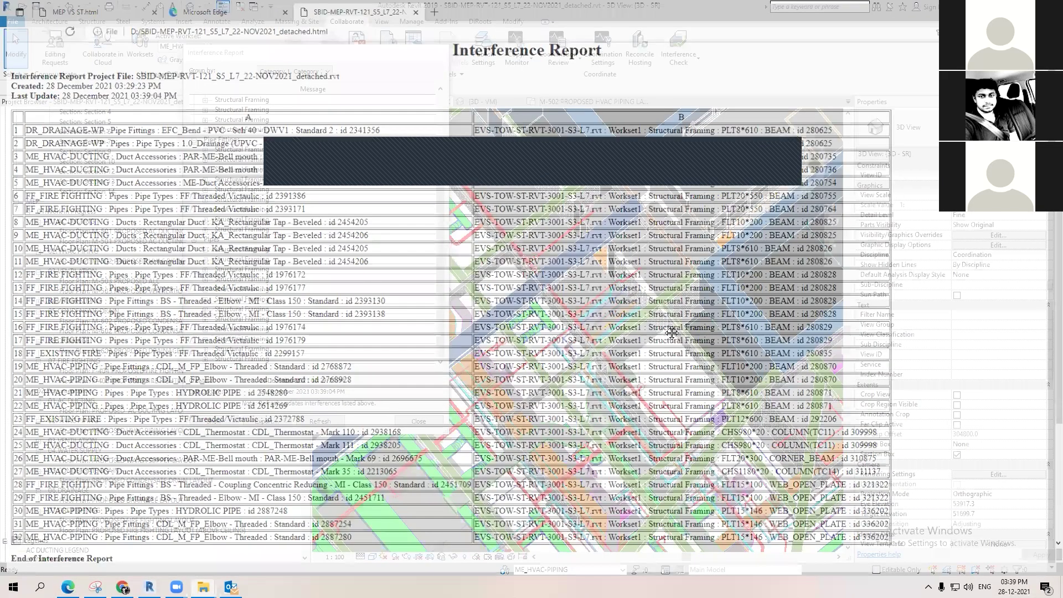
pyautogui.scroll(-5, 454, 443)
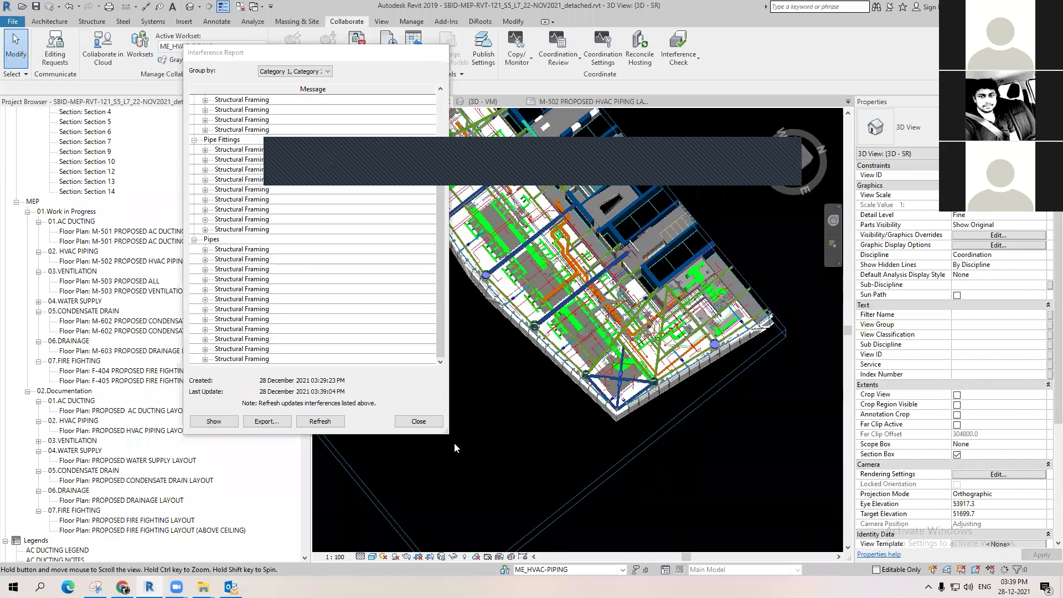
pyautogui.click(418, 422)
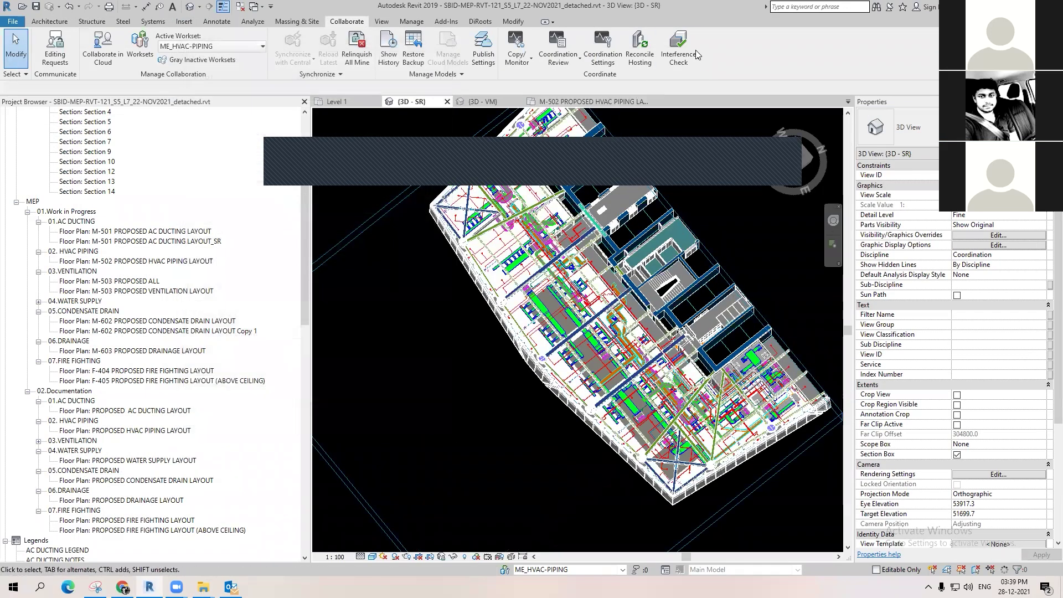
# Step: Run an interference check within the current project between Duct Fittings and Ducts and Pipe Fittings and Pipes, and dismiss the result
pyautogui.click(679, 53)
pyautogui.click(714, 82)
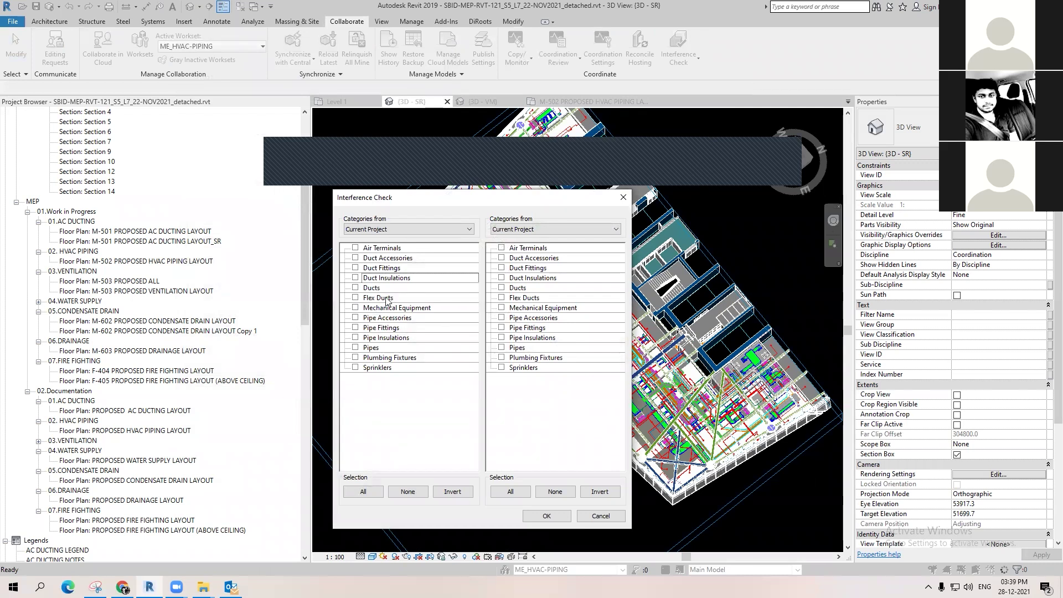
pyautogui.click(356, 288)
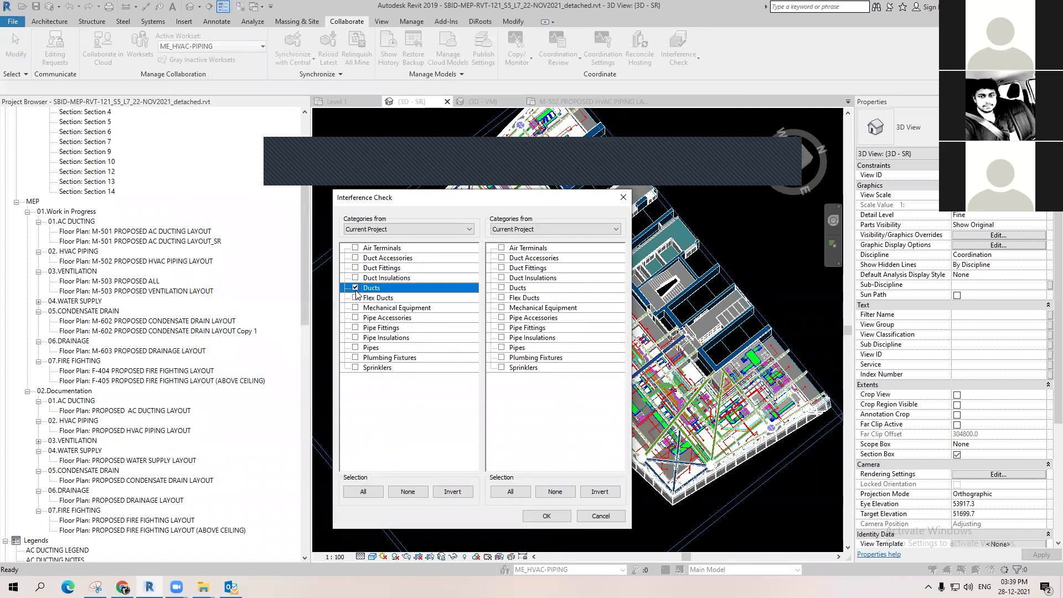
pyautogui.click(355, 268)
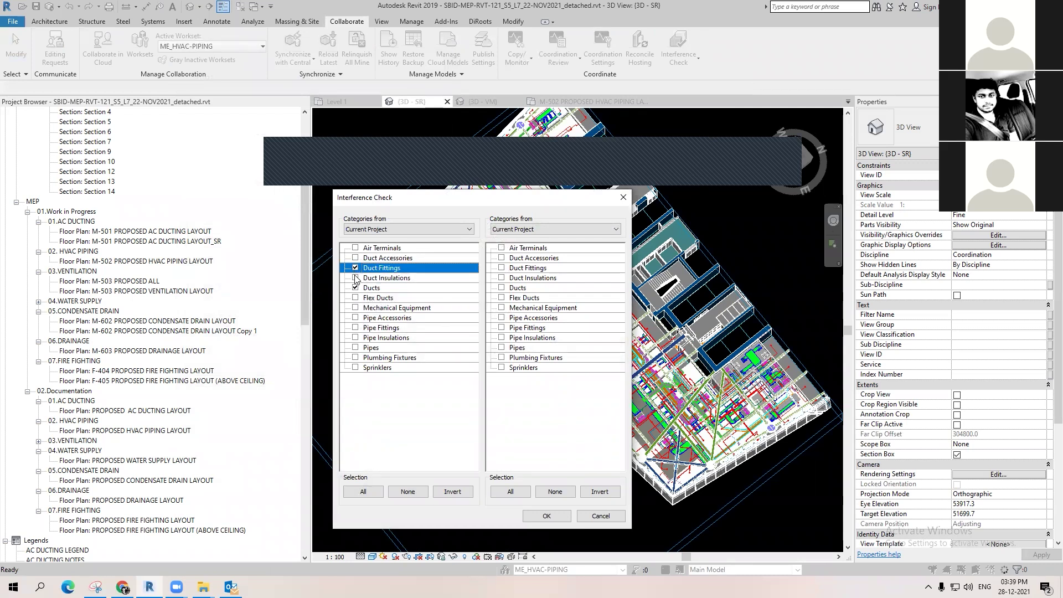
pyautogui.click(502, 348)
pyautogui.click(503, 328)
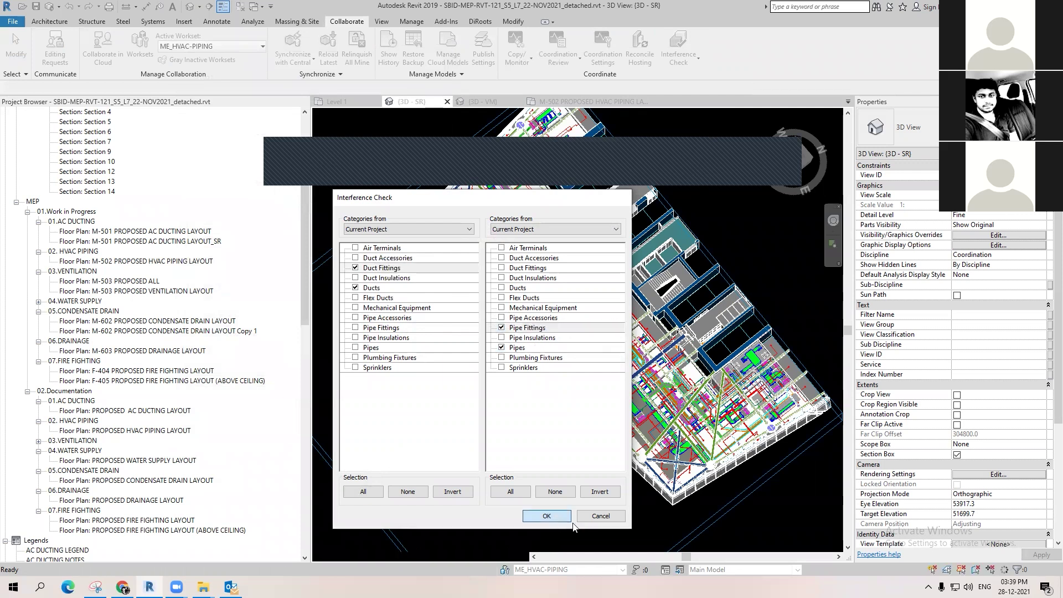
pyautogui.click(546, 516)
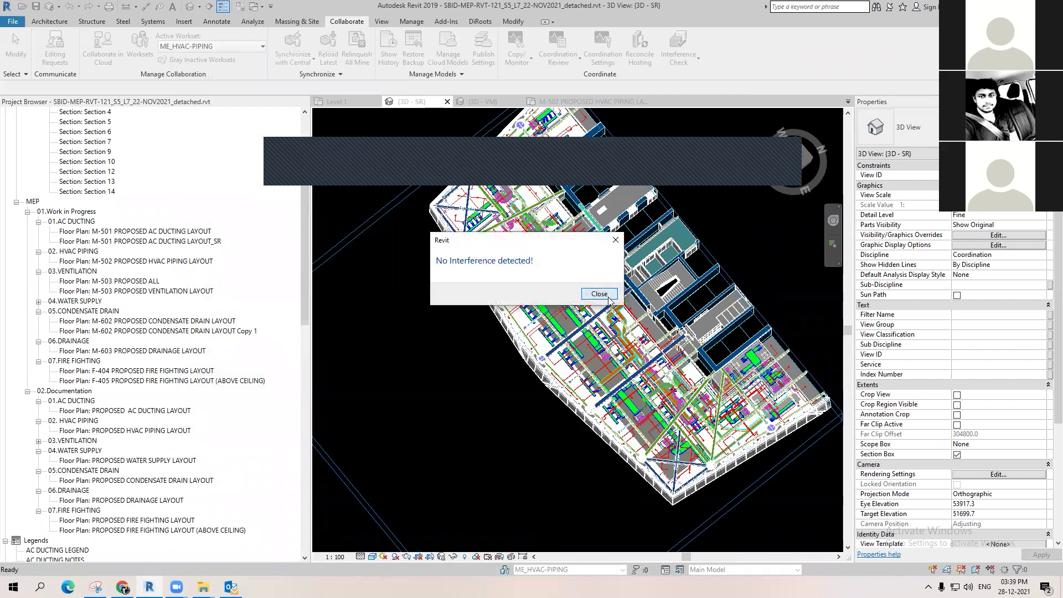
pyautogui.click(599, 294)
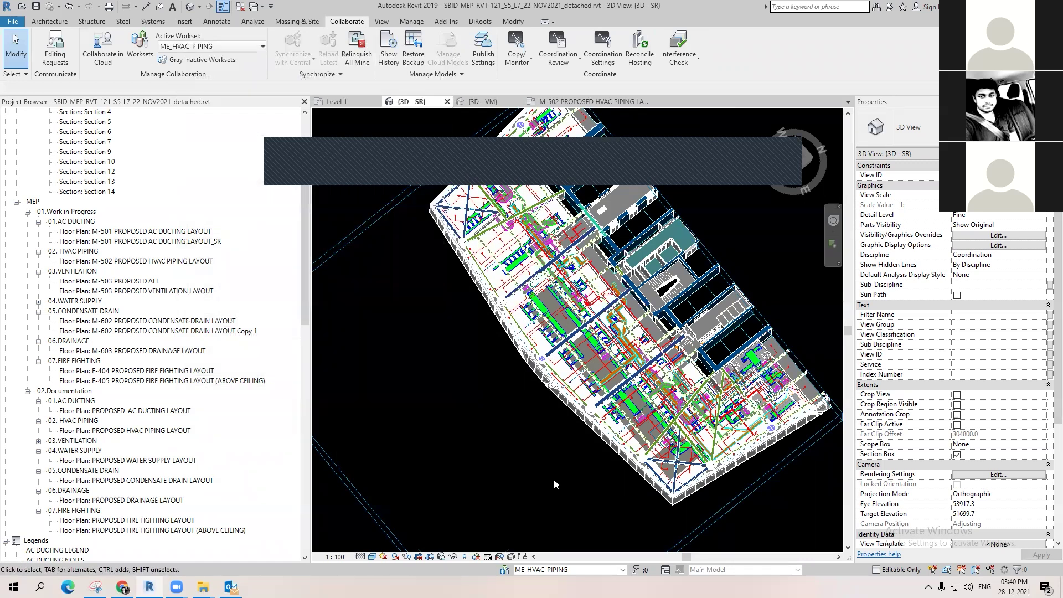
# Step: Examine the ducts, pipes and structural beams across the floor in the {3D - SR} view
pyautogui.scroll(4, 500, 315)
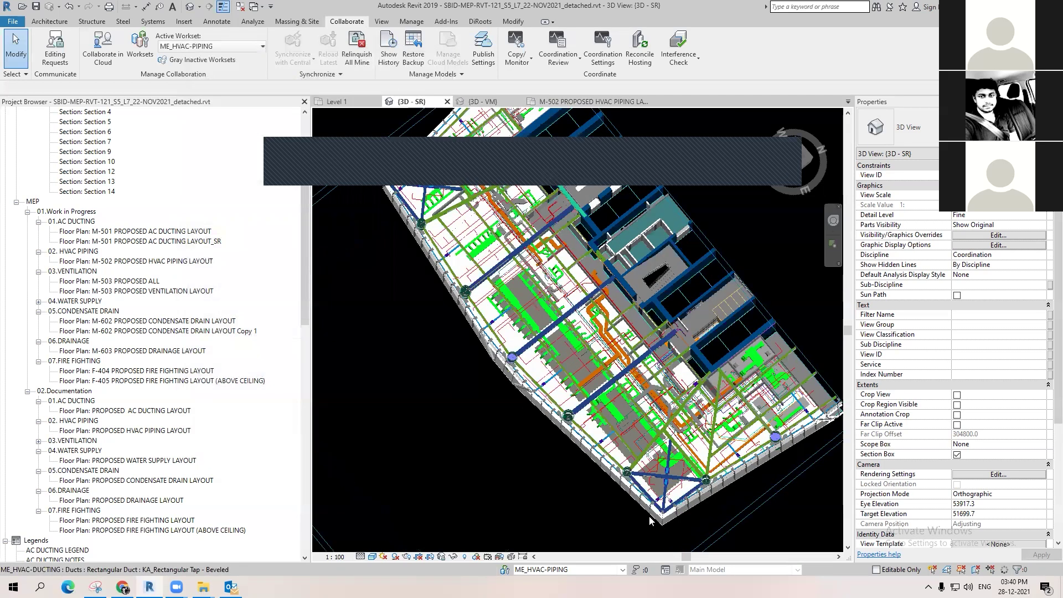
pyautogui.scroll(3, 521, 398)
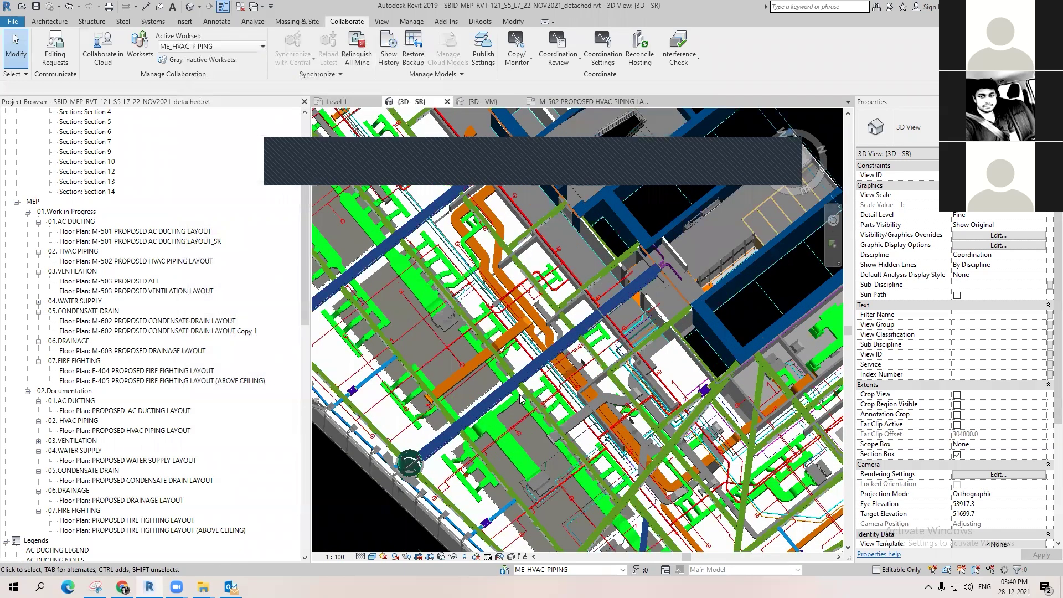
pyautogui.scroll(-5, 520, 398)
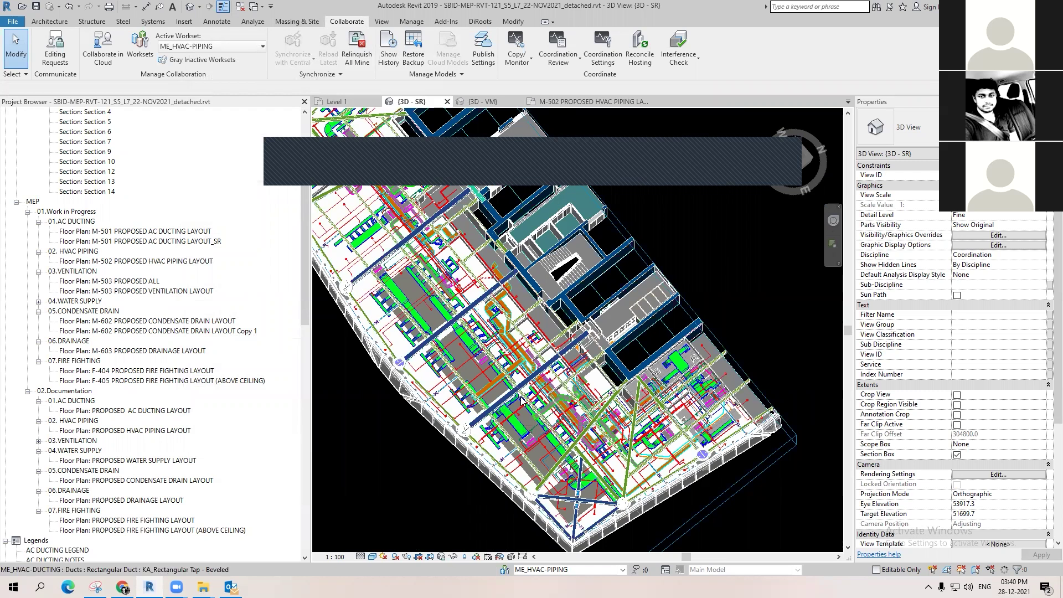
pyautogui.scroll(4, 522, 400)
pyautogui.scroll(4, 467, 422)
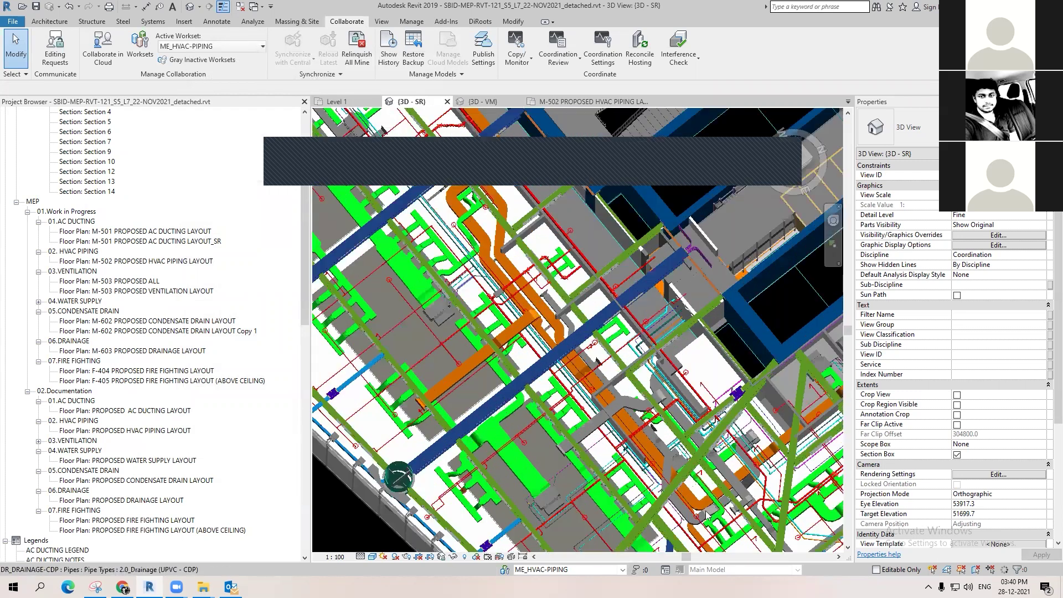
pyautogui.scroll(-1, 467, 422)
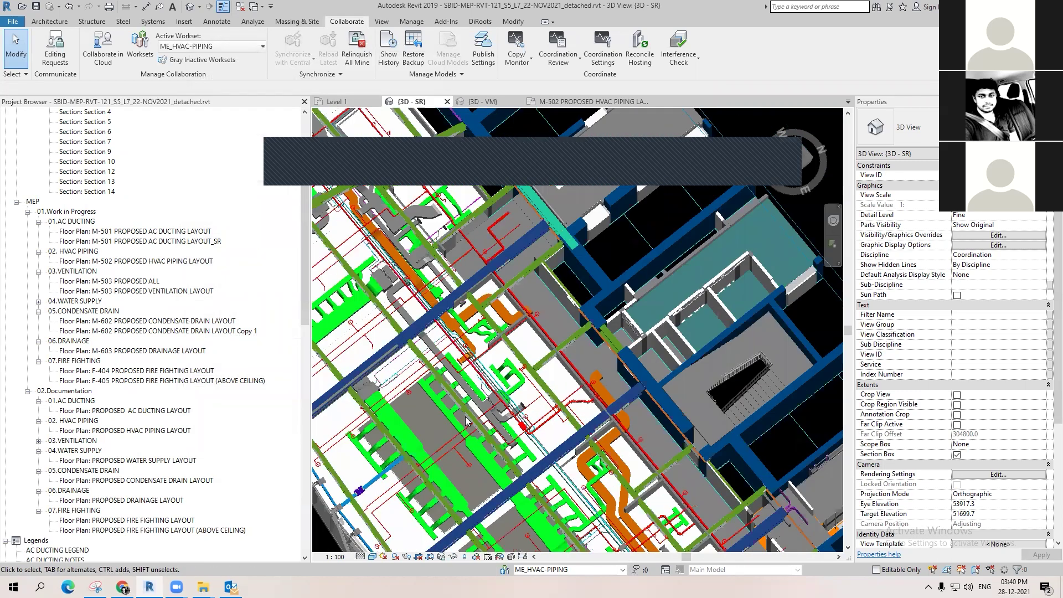
pyautogui.scroll(-1, 467, 422)
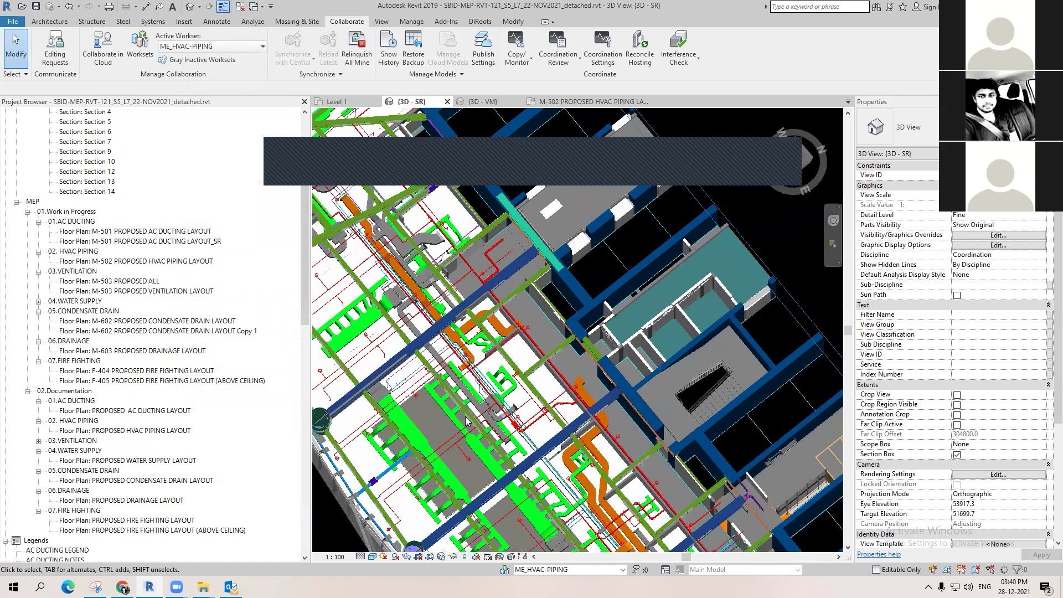
pyautogui.scroll(-2, 509, 498)
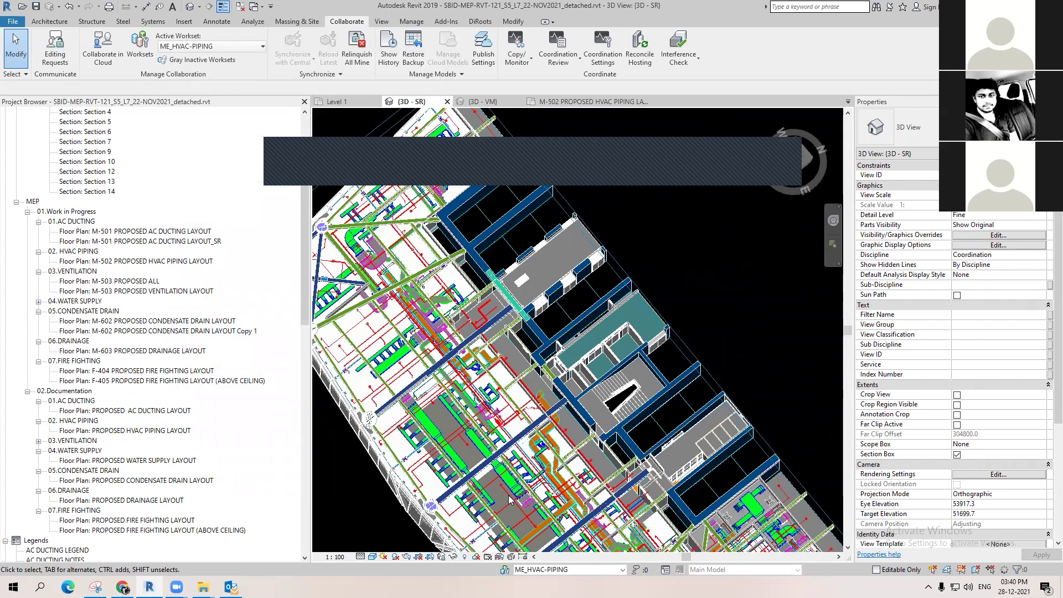